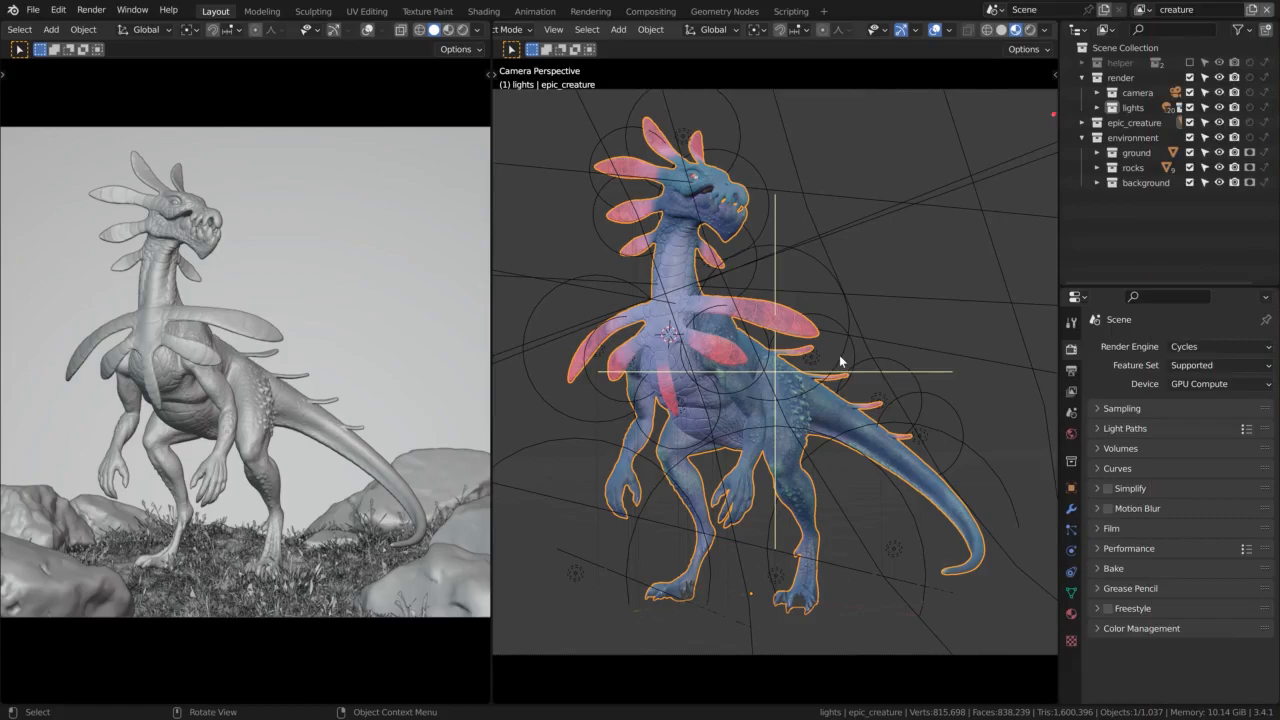
click(1140, 9)
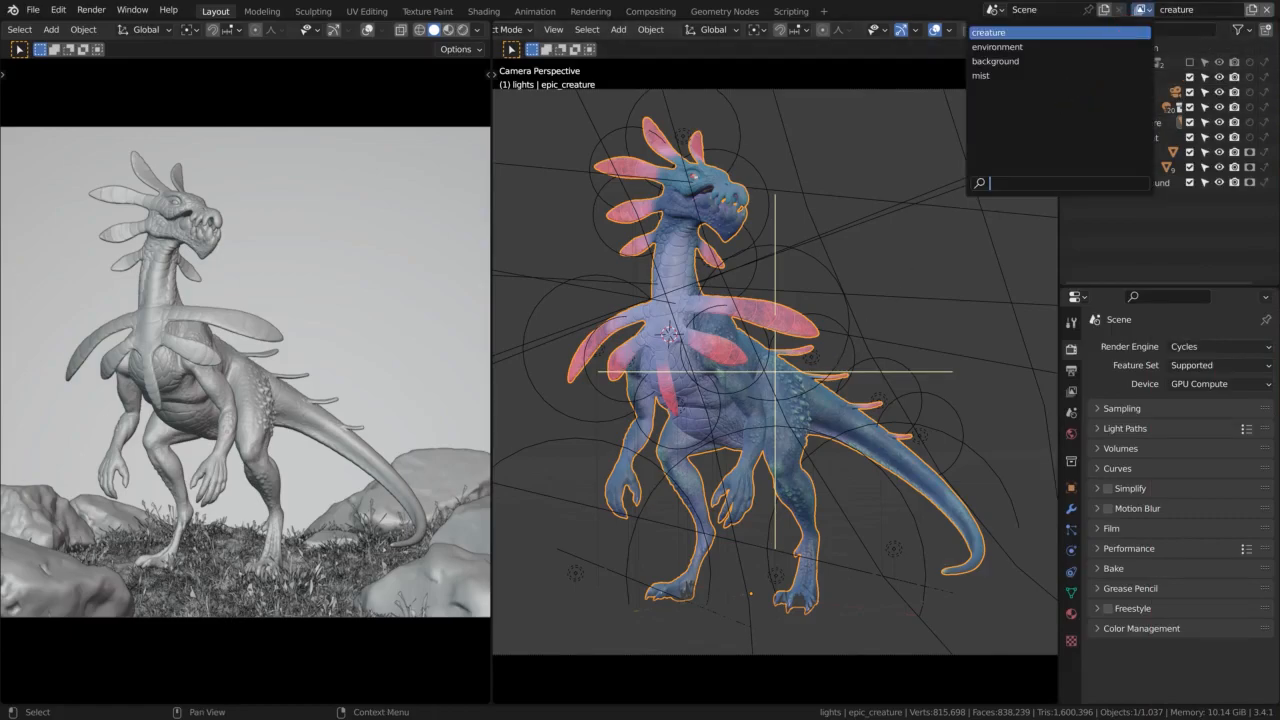
key(Escape)
Try an output resolution scale of 50% and restore it to 100%
click(1071, 370)
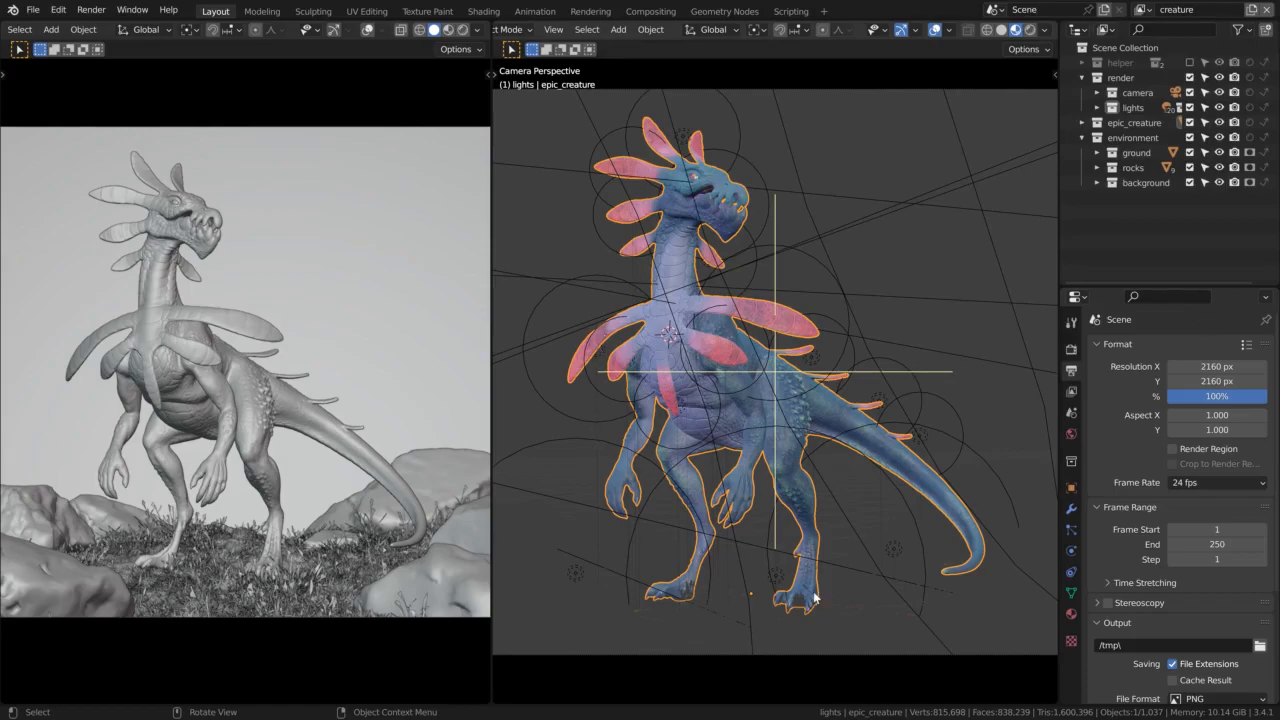
click(1205, 400)
text(50)
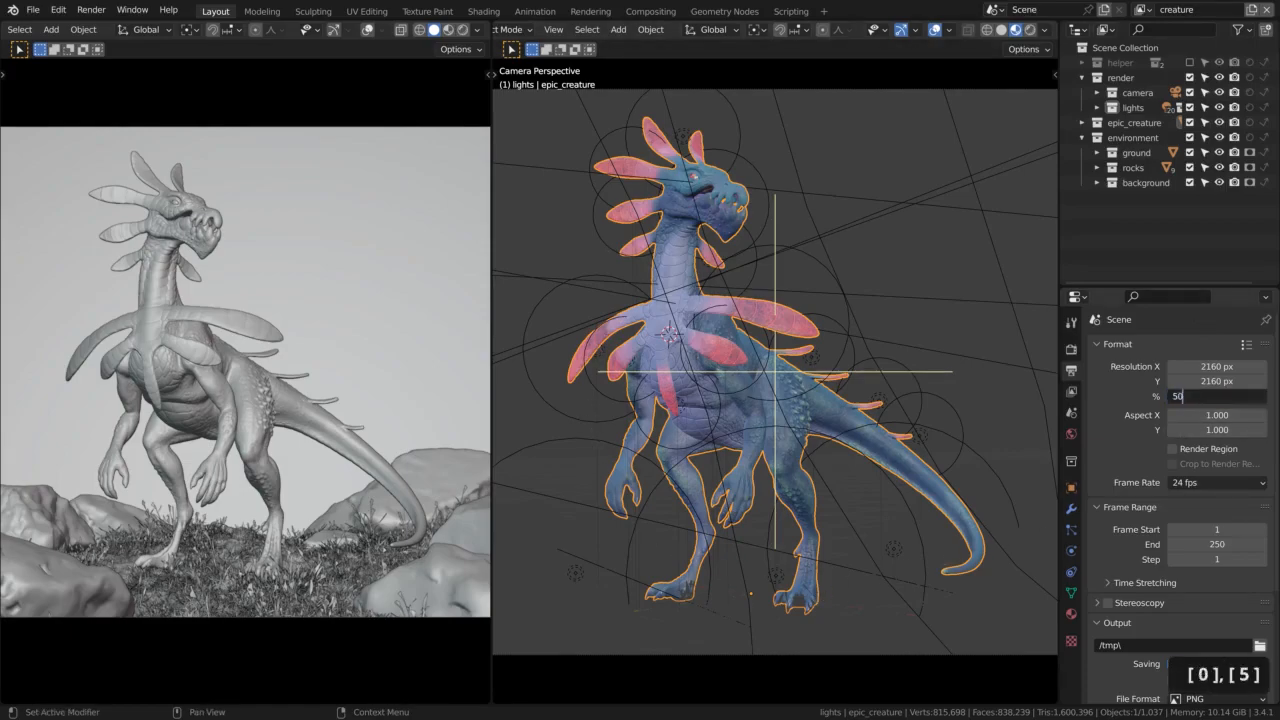
key(Return)
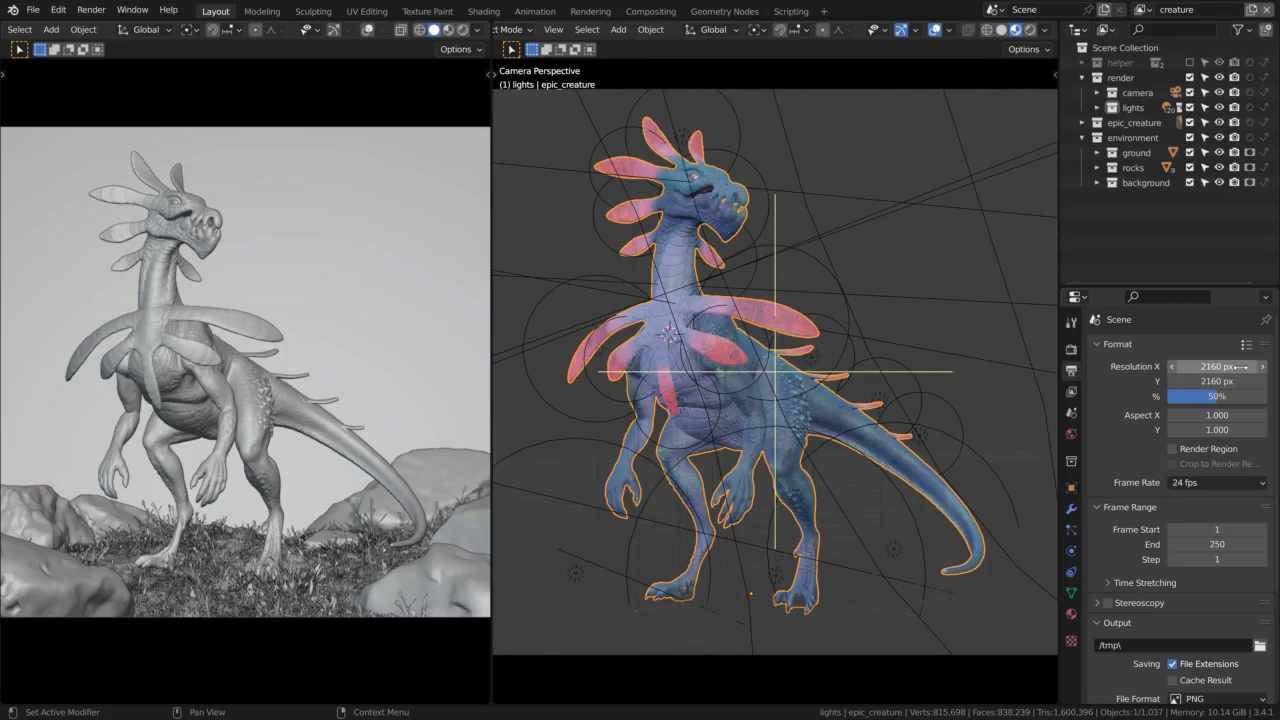
drag(1201, 398, 1263, 400)
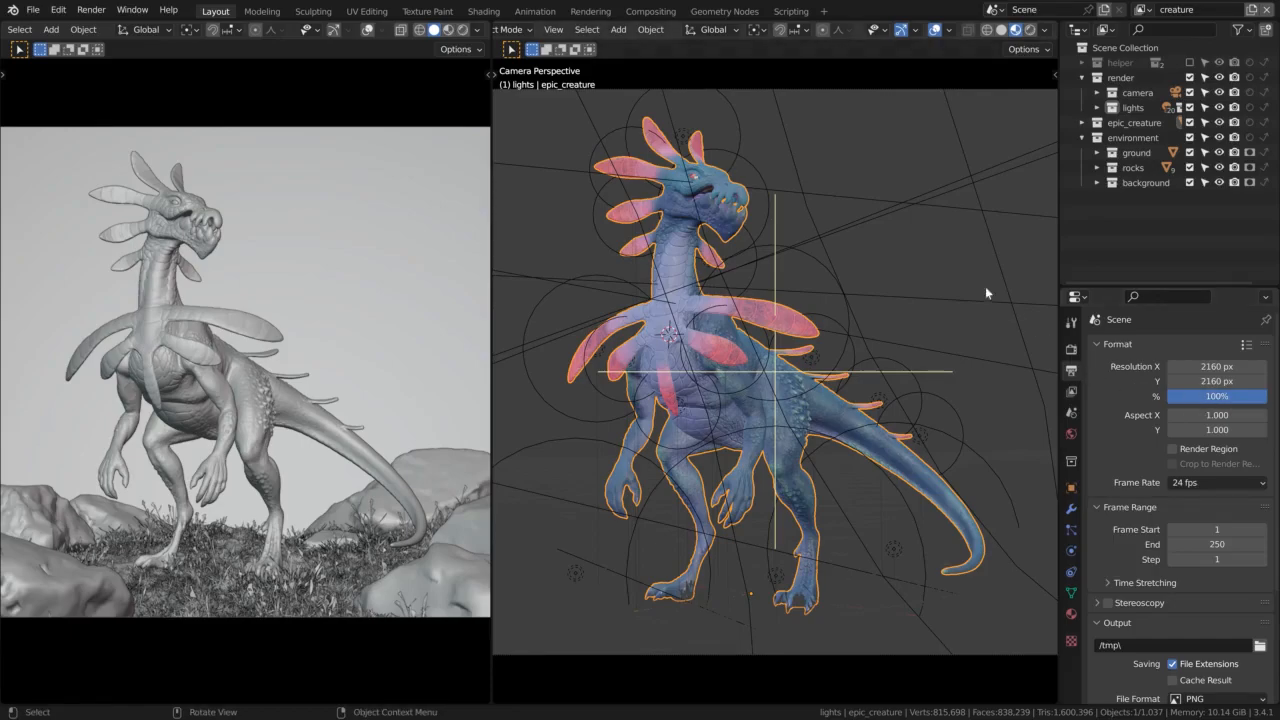
Render the scene's current frame and maximize the render result view
key(F12)
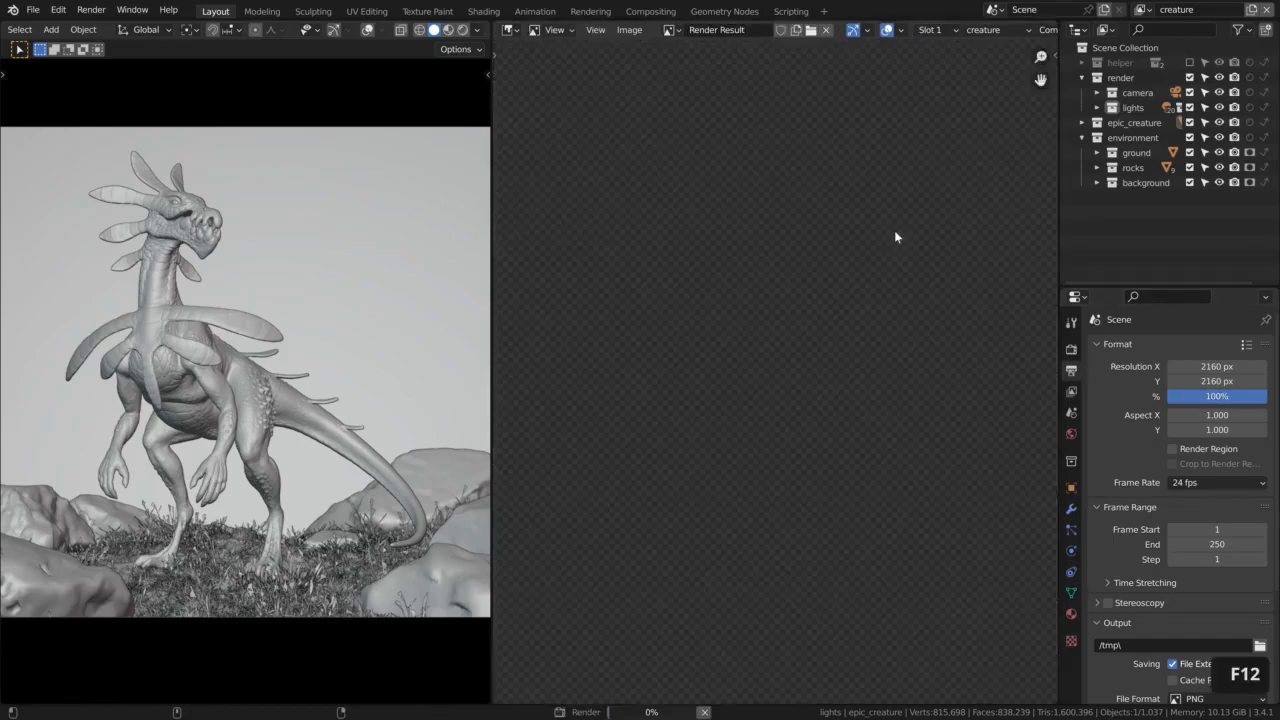
key(ctrl+space)
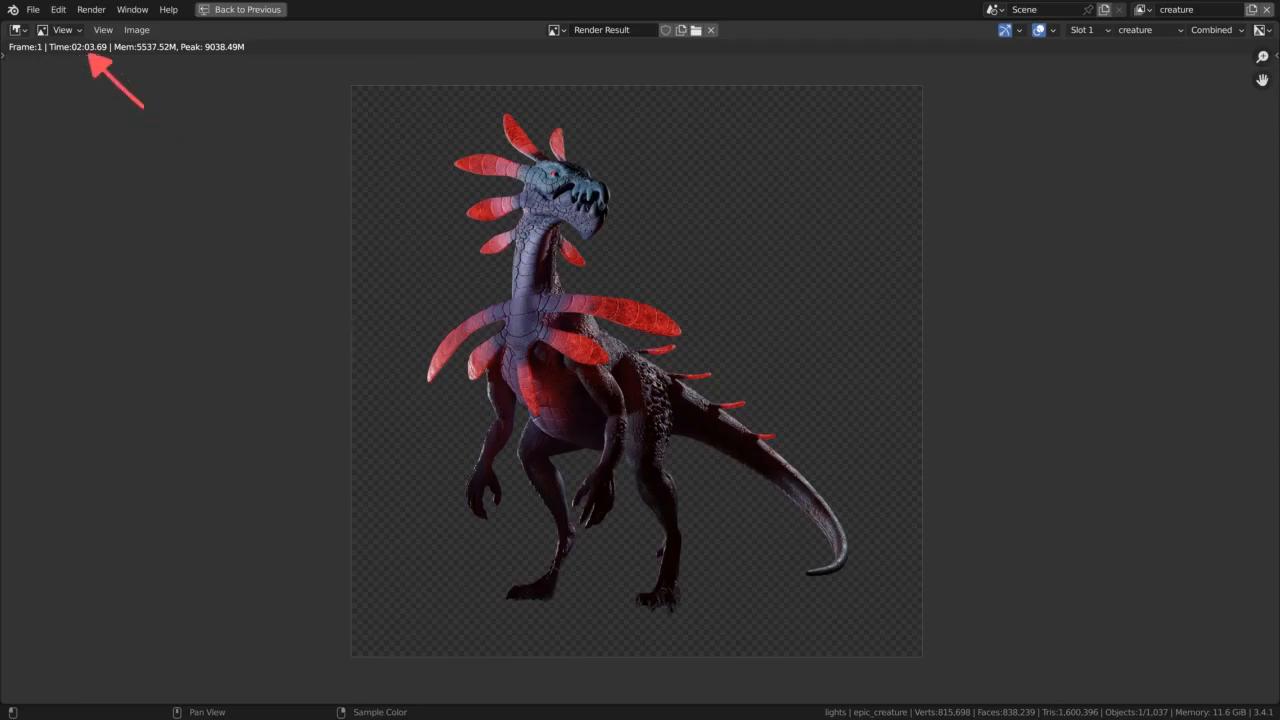
Review the environment, background and mist layers of the render result one after another
click(1140, 30)
click(1146, 62)
click(1147, 30)
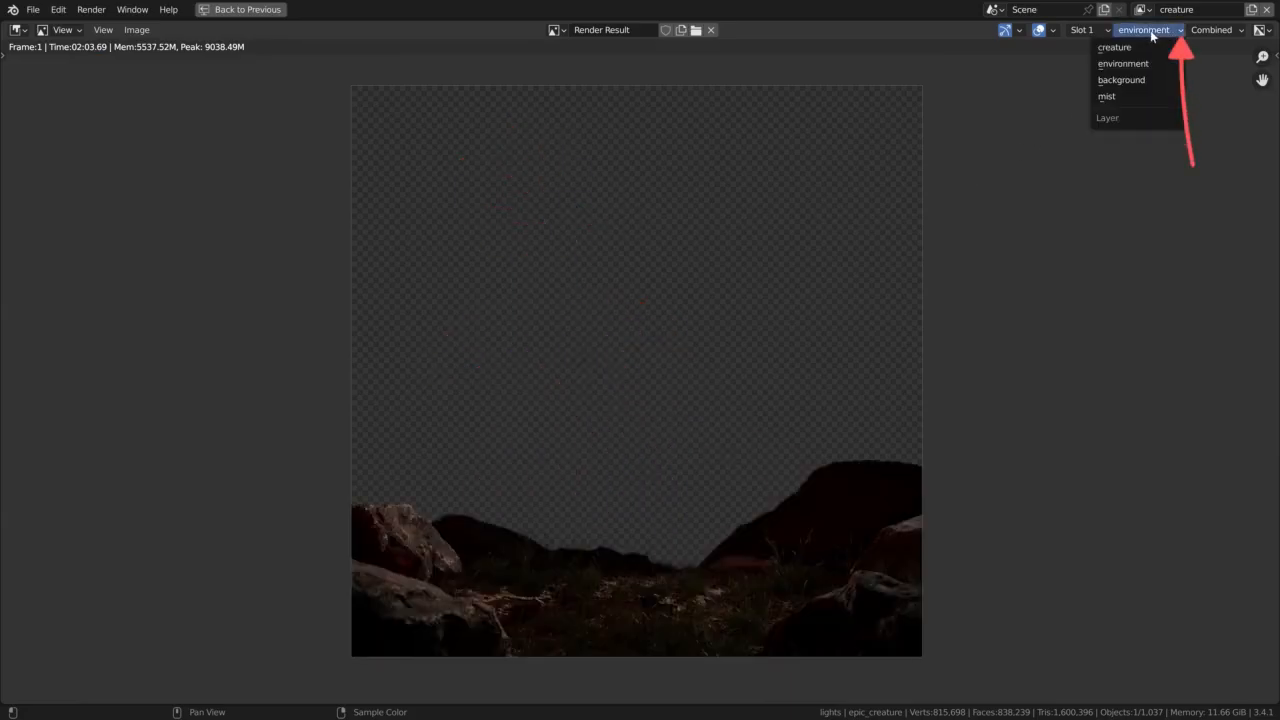
click(1149, 80)
click(1142, 30)
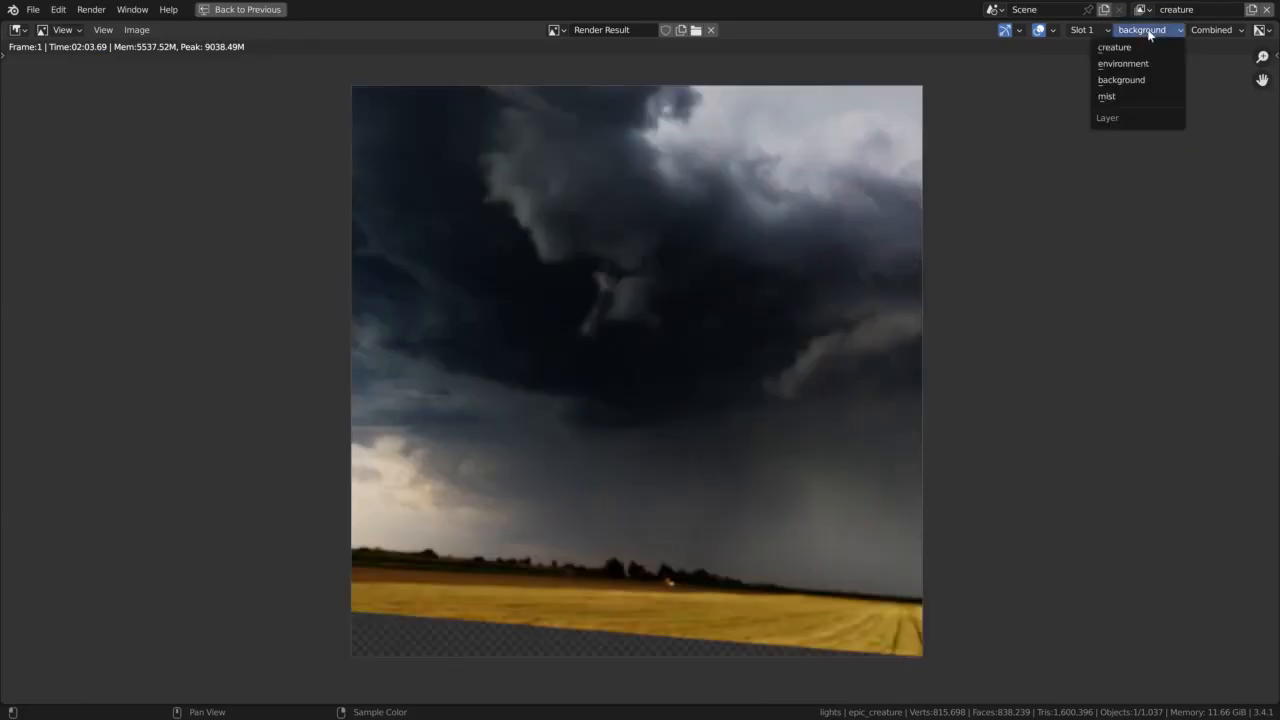
click(1136, 97)
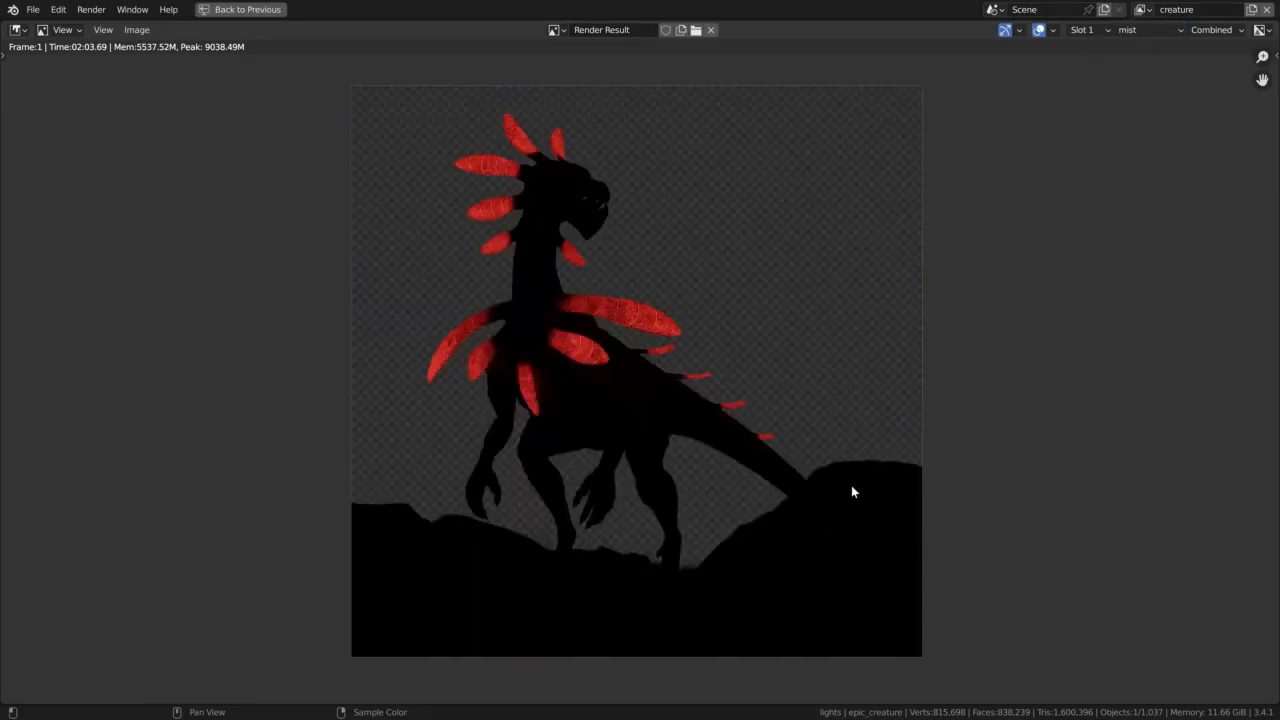
Inspect the mist layer's Mist pass, including the grass around the feet, and leave the maximized view
click(1212, 30)
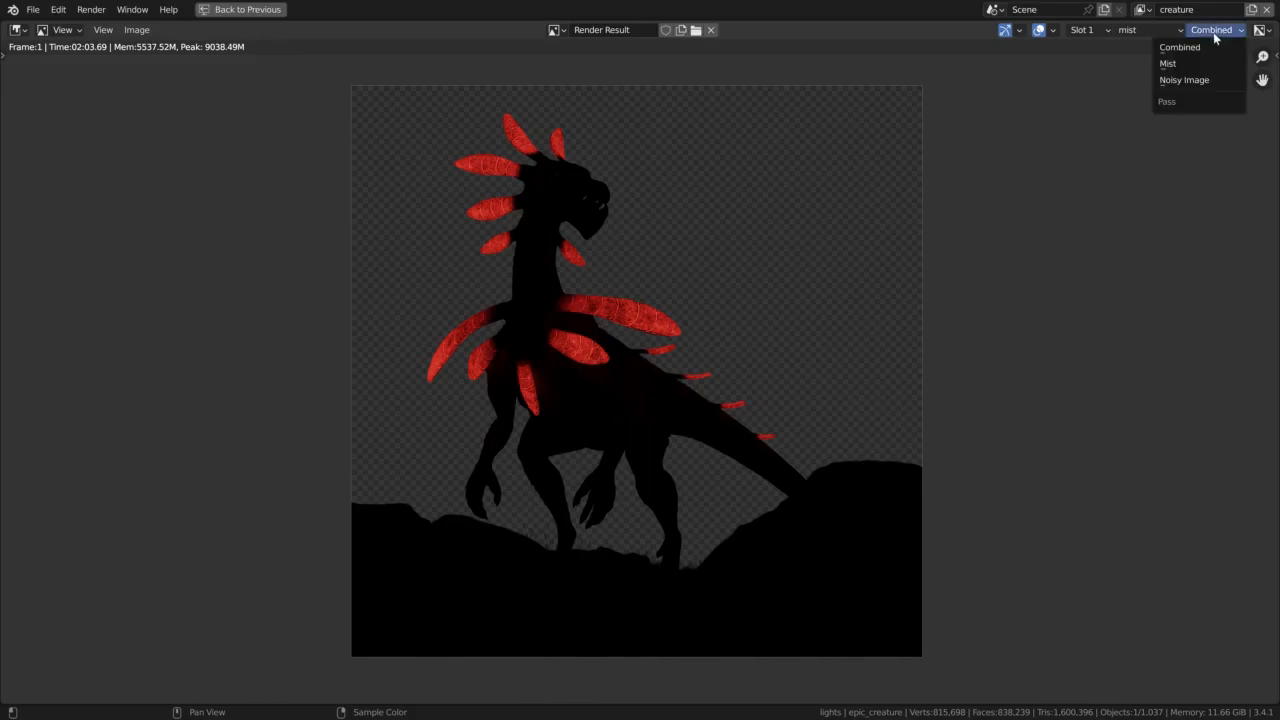
click(1196, 65)
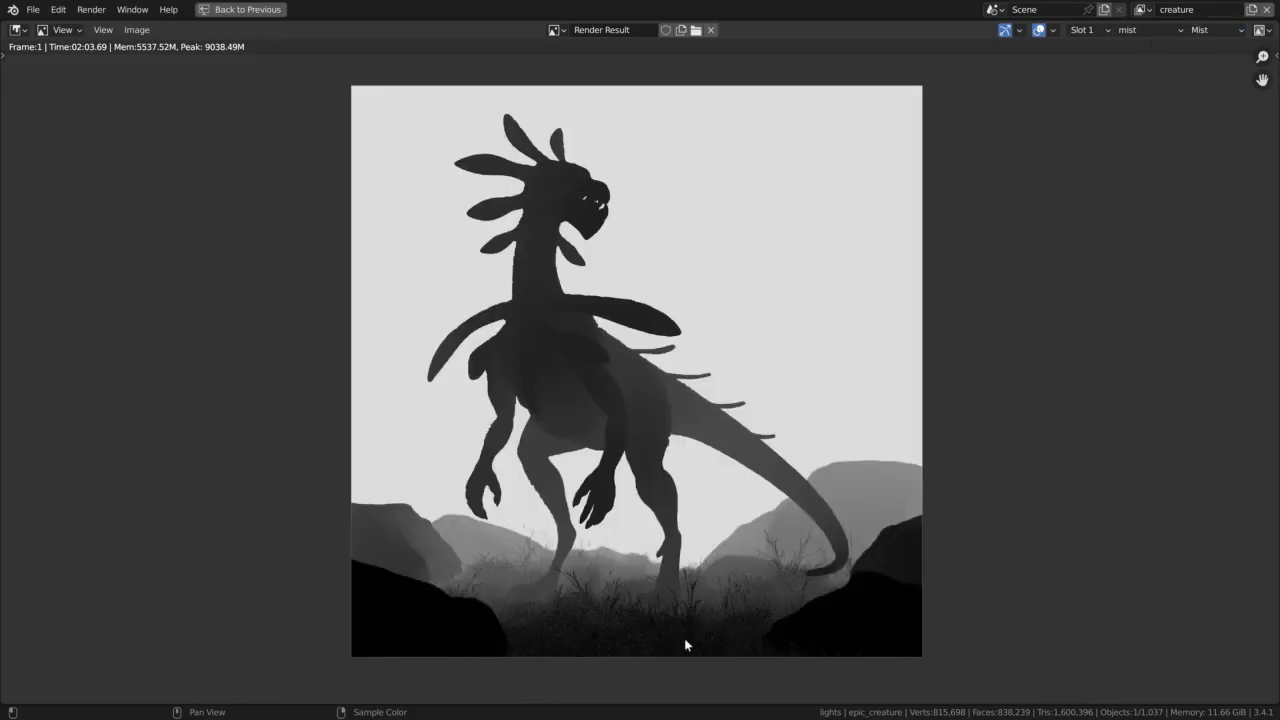
scroll(684, 645, up, 5)
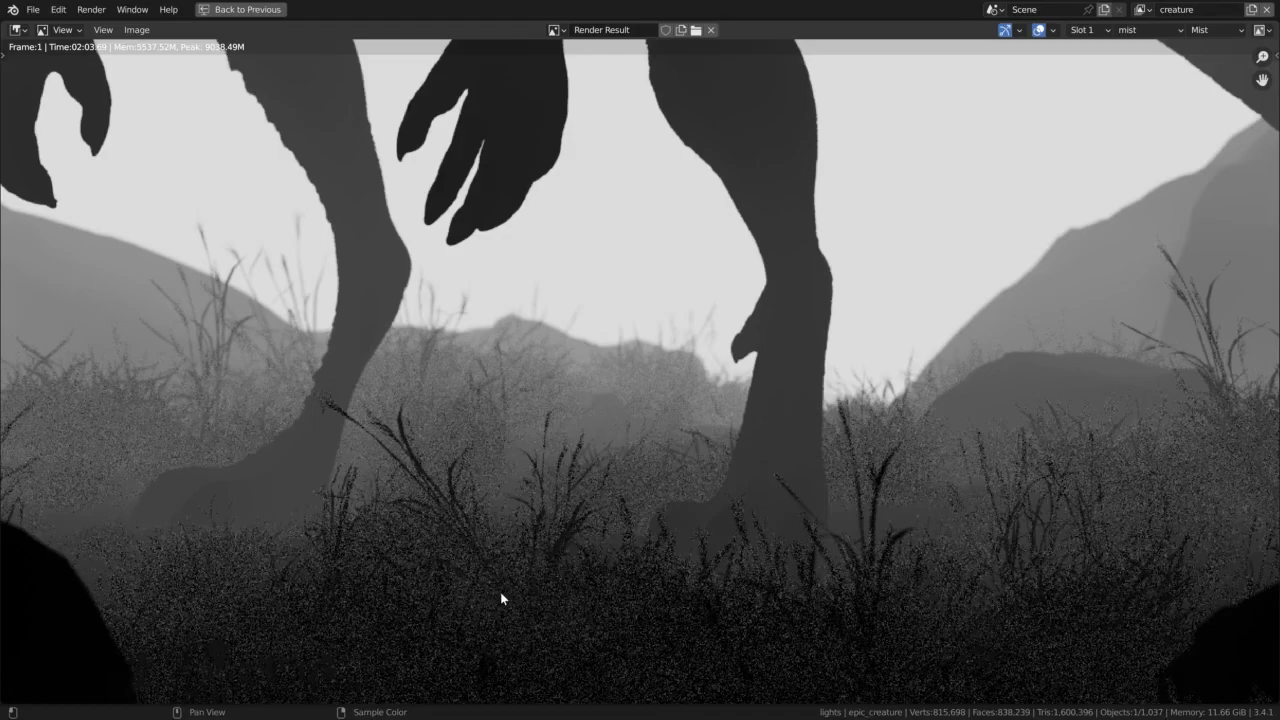
key(Home)
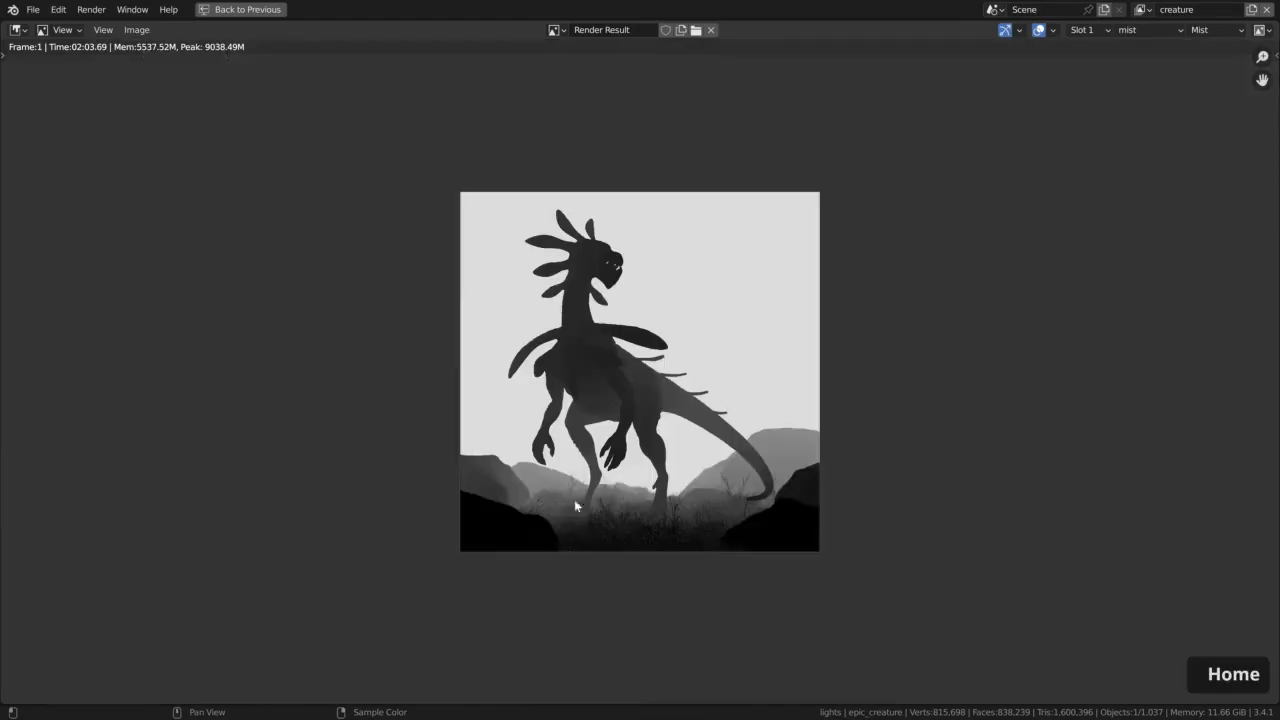
scroll(620, 428, up, 2)
middle_drag(624, 420, 613, 449)
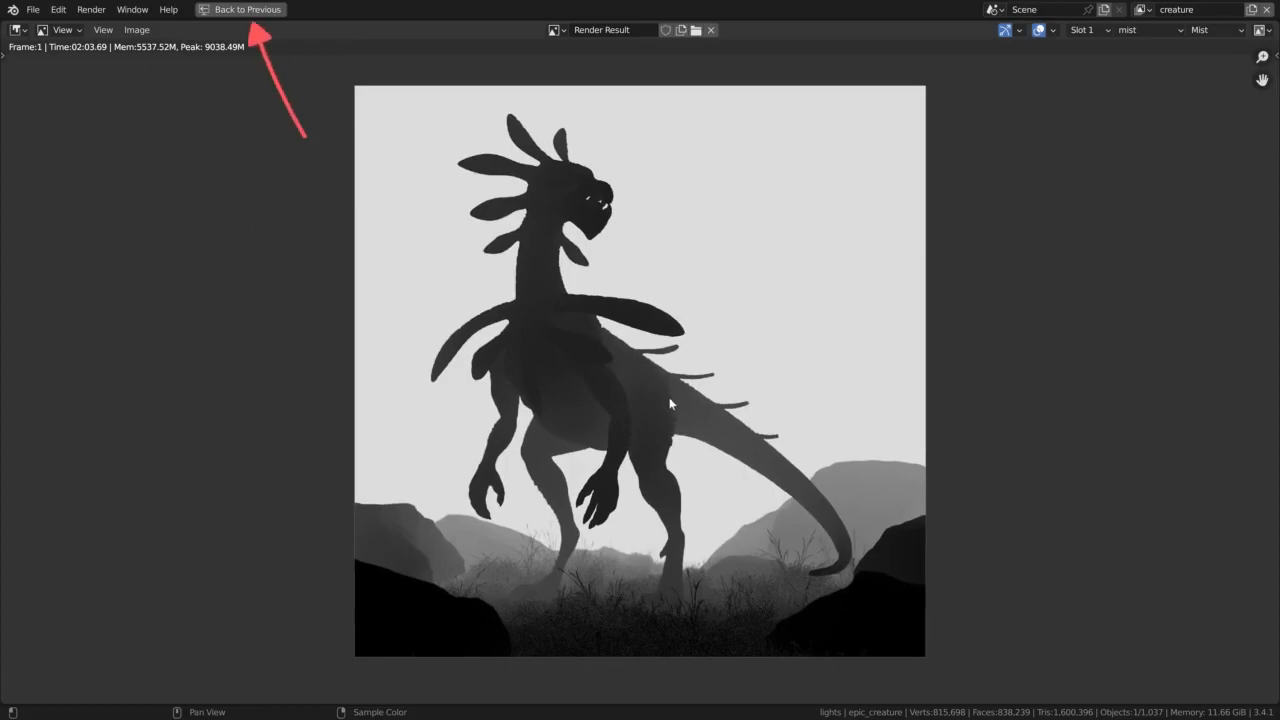
click(240, 10)
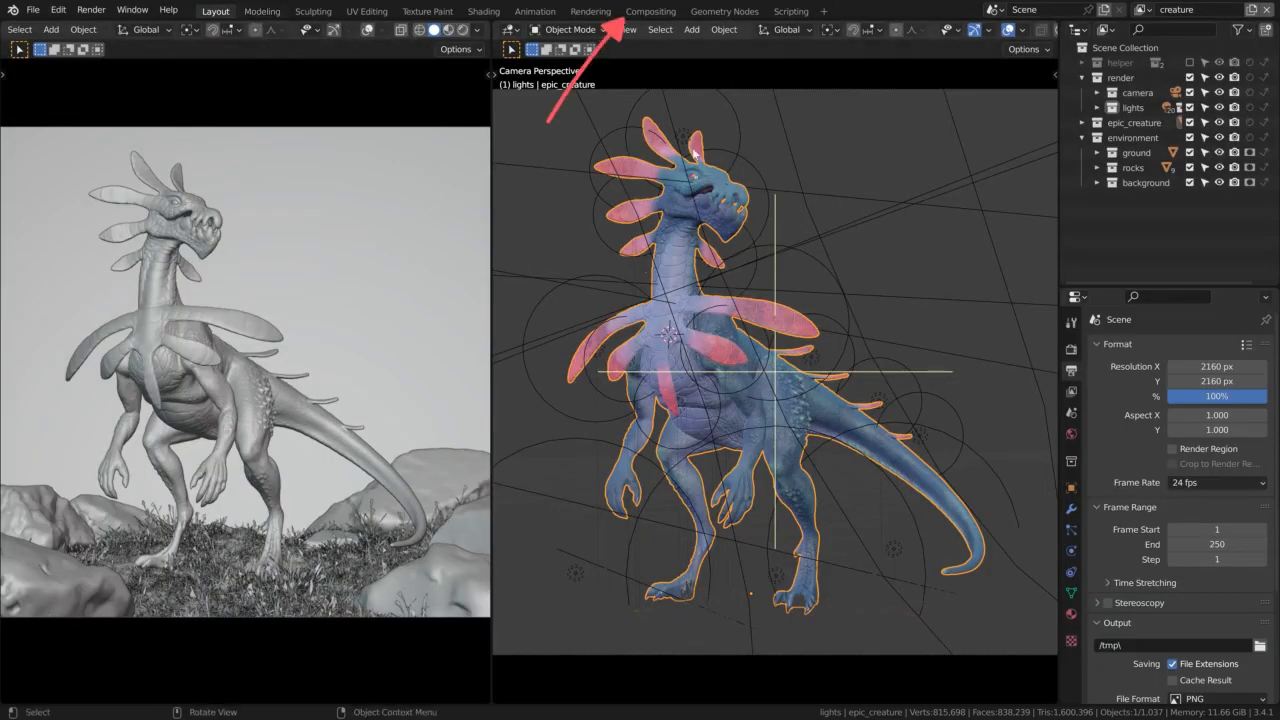
Switch to the Compositing workspace and collapse the Dope Sheet and Timeline areas beneath the node editor
click(652, 12)
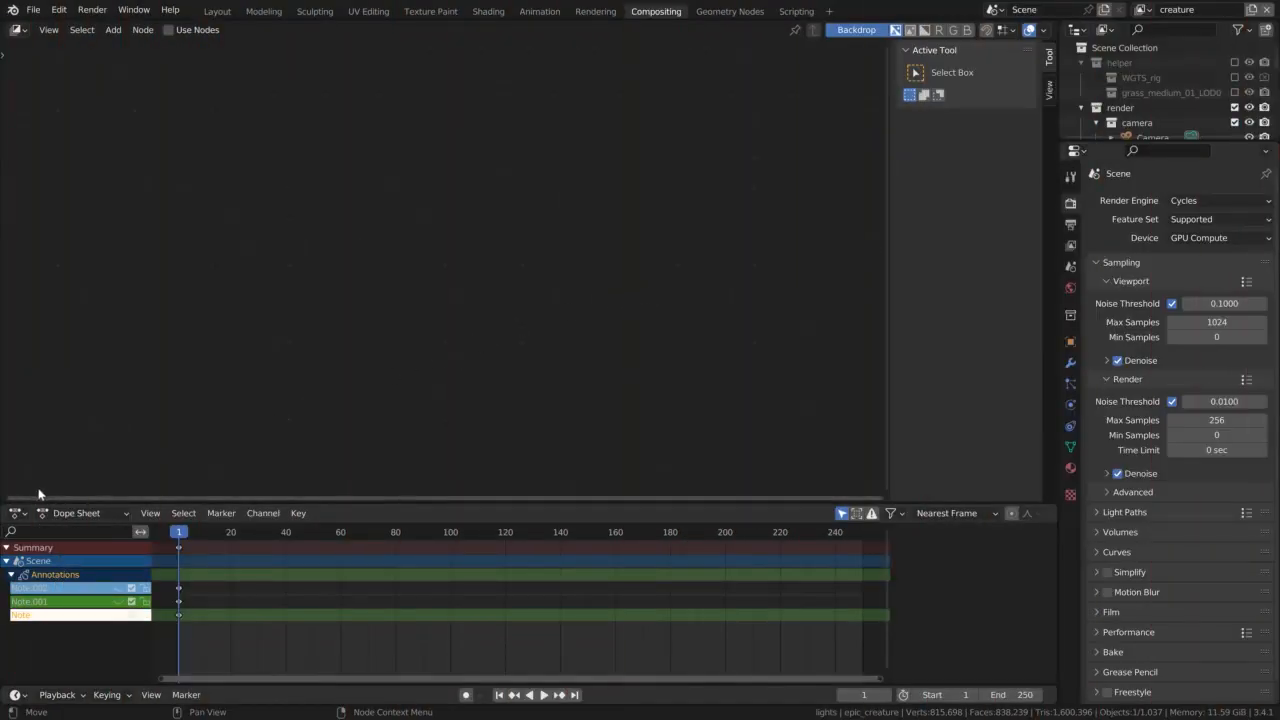
drag(3, 498, 7, 542)
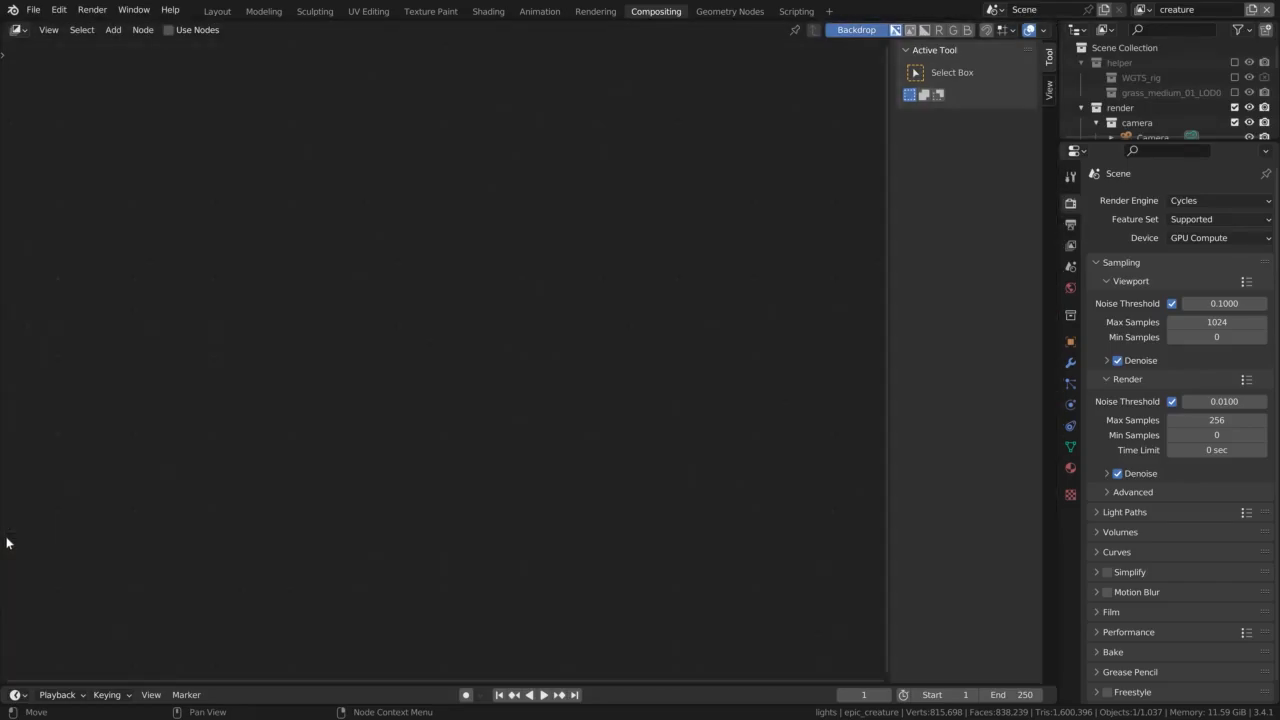
drag(4, 680, 8, 696)
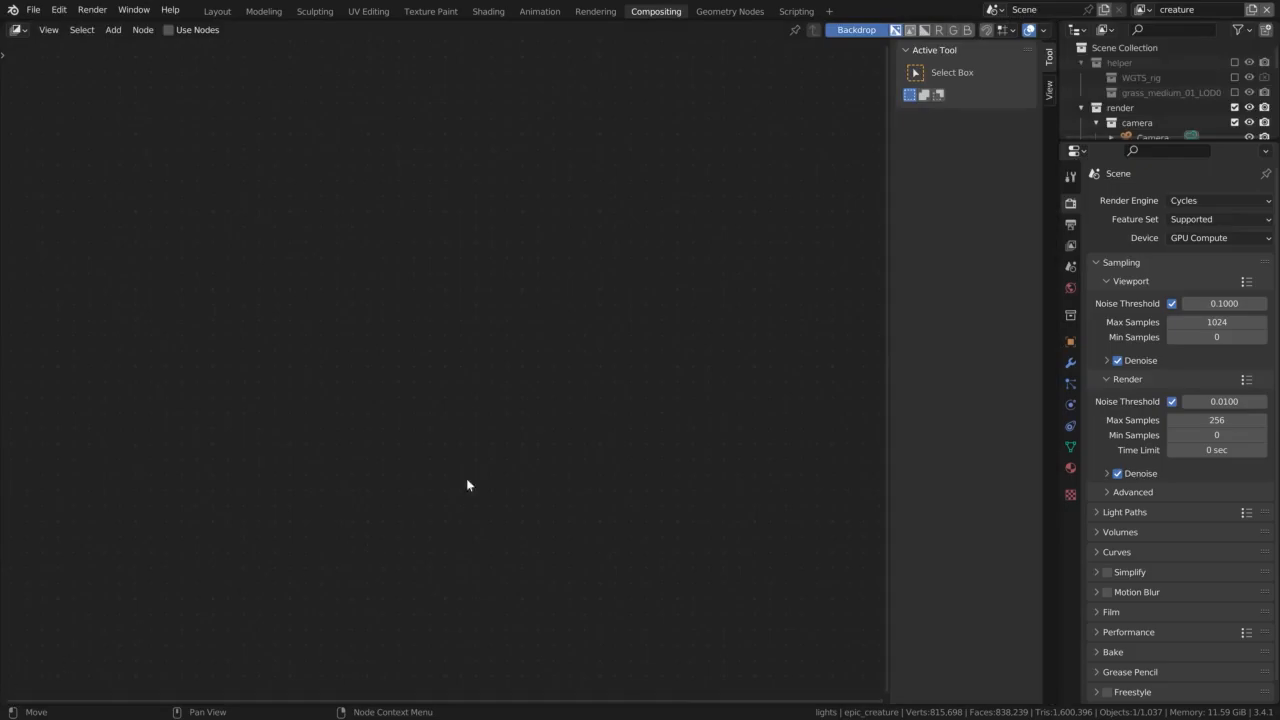
Enlarge the Outliner area downward and change it to an Image Editor
drag(1104, 143, 1087, 400)
click(1076, 31)
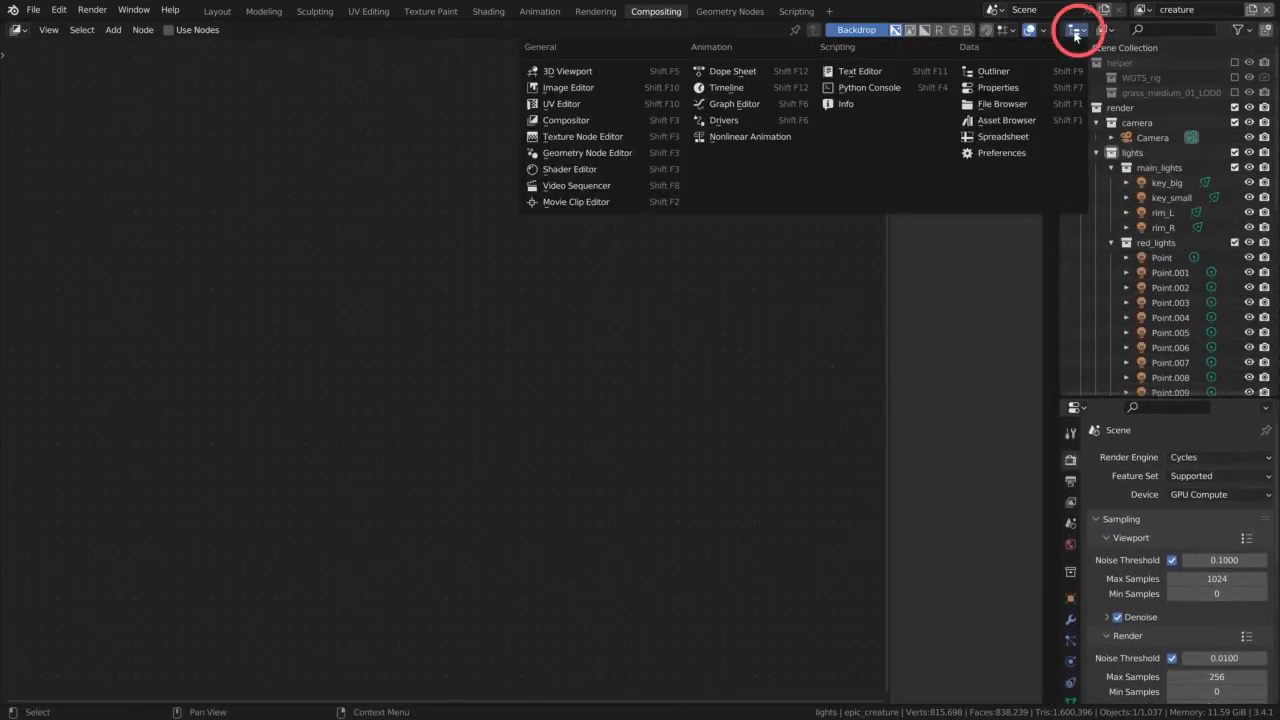
click(567, 88)
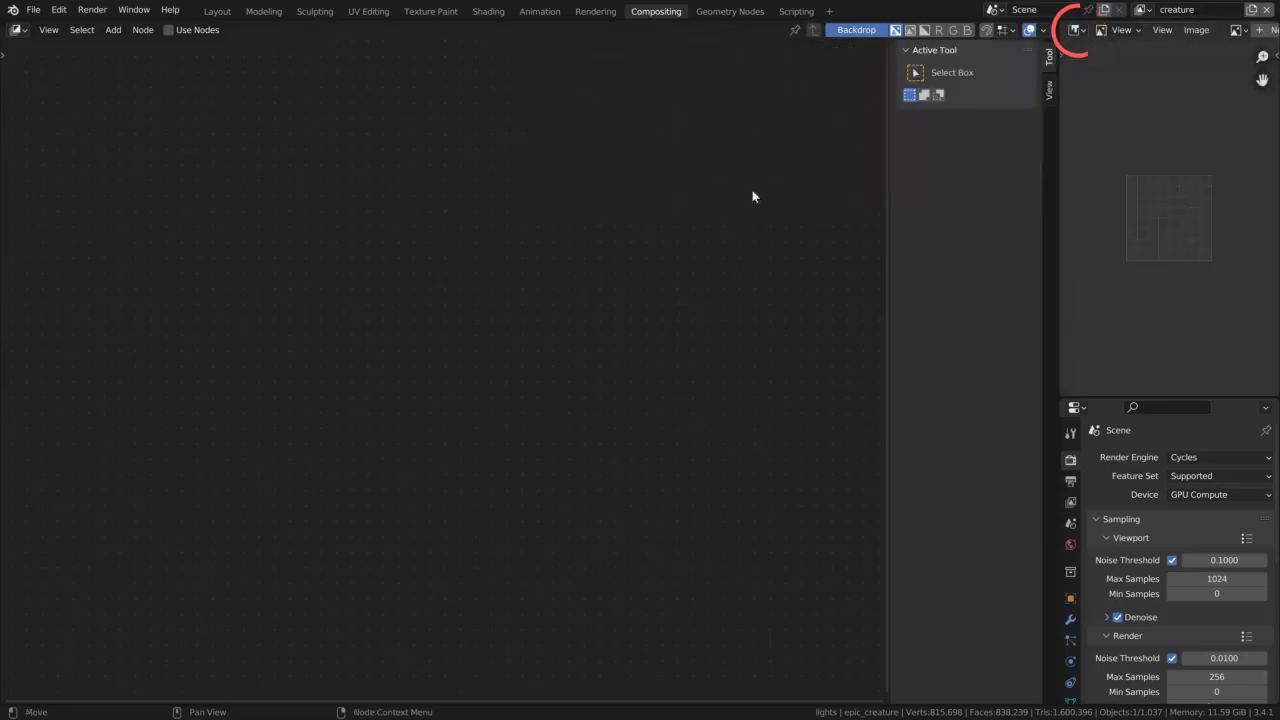
Collapse the Sampling settings, widen the Image Editor and Properties column, and hide the compositor's sidebar
click(1122, 519)
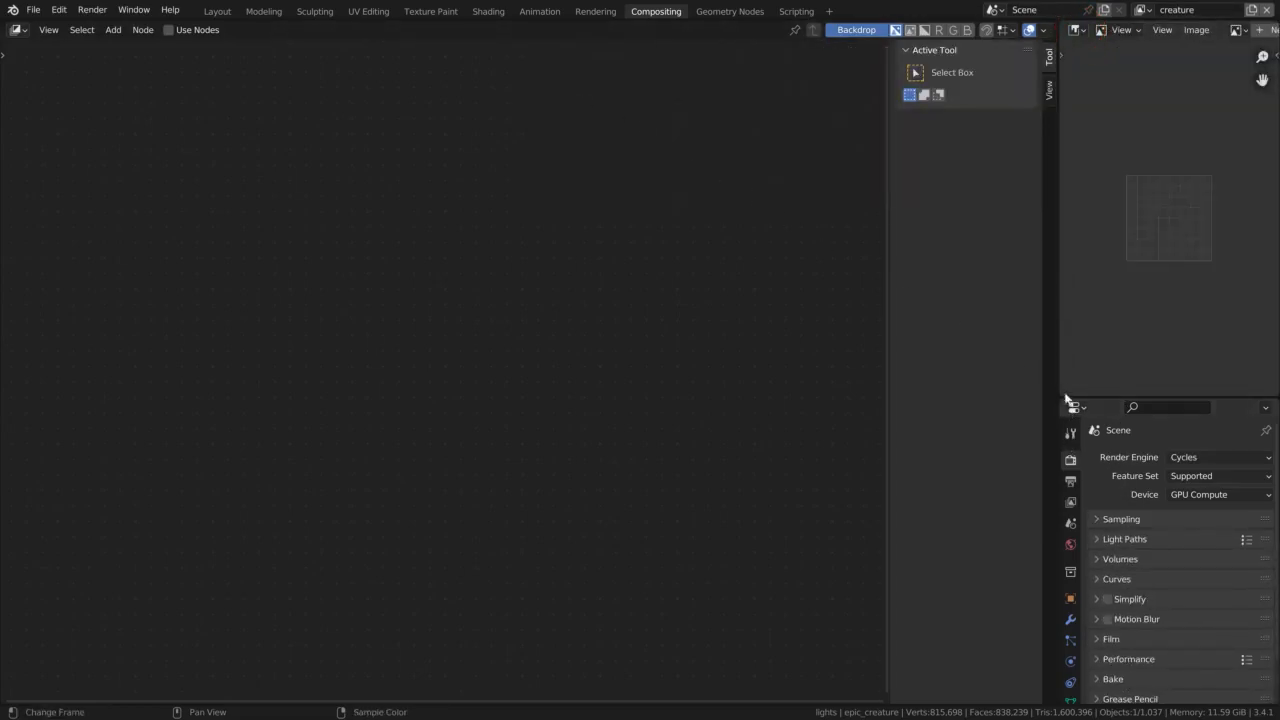
drag(1057, 377, 947, 378)
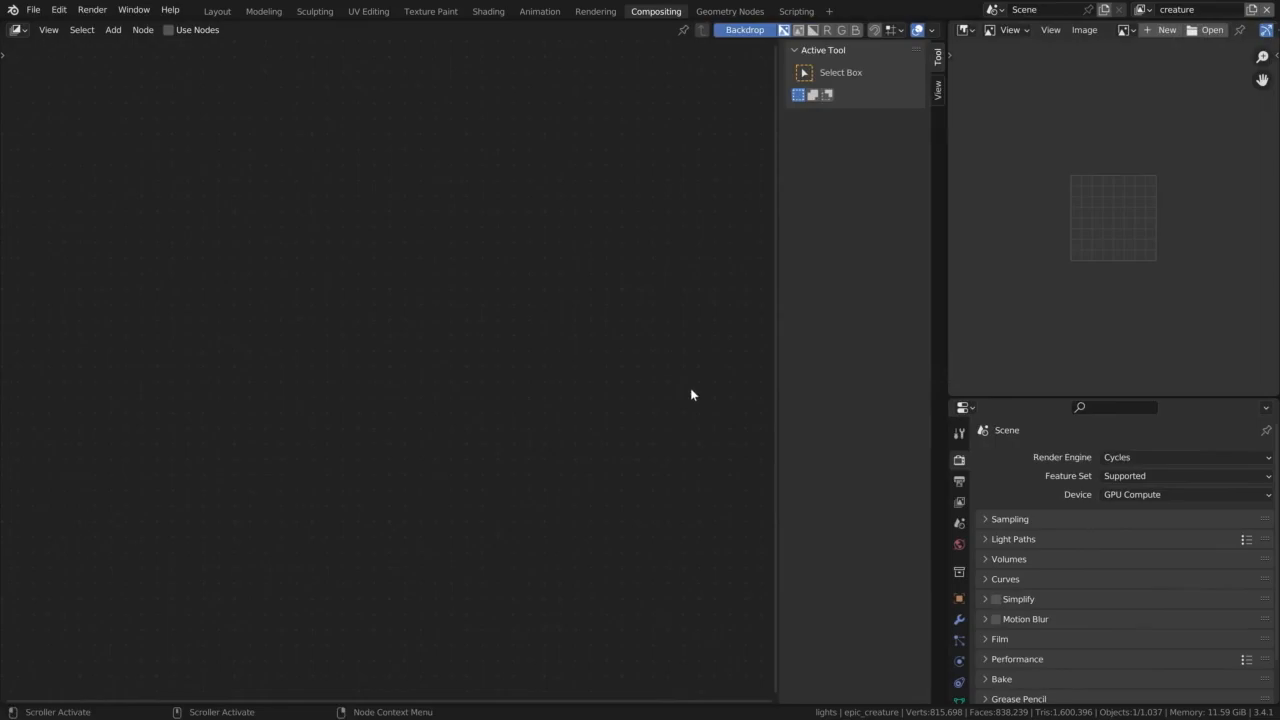
key(n)
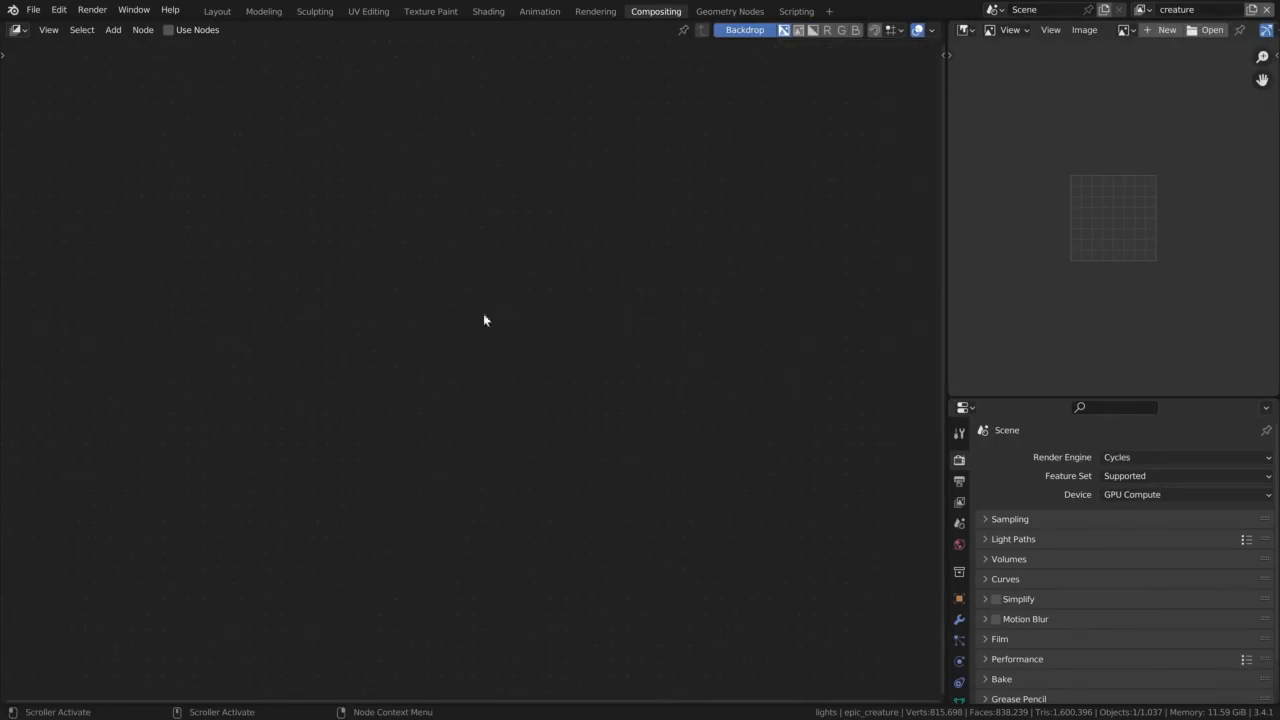
Enable Use Nodes for compositing and move the Composite node farther away from the Render Layers node
click(168, 31)
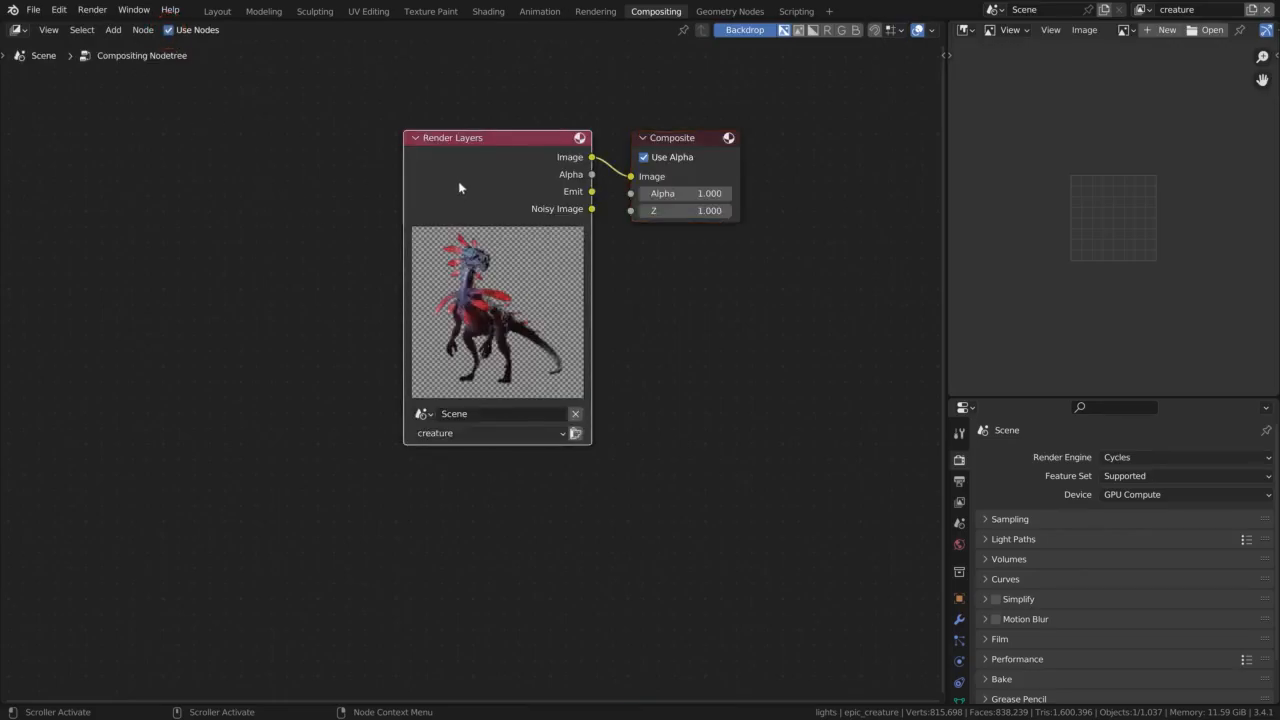
click(690, 140)
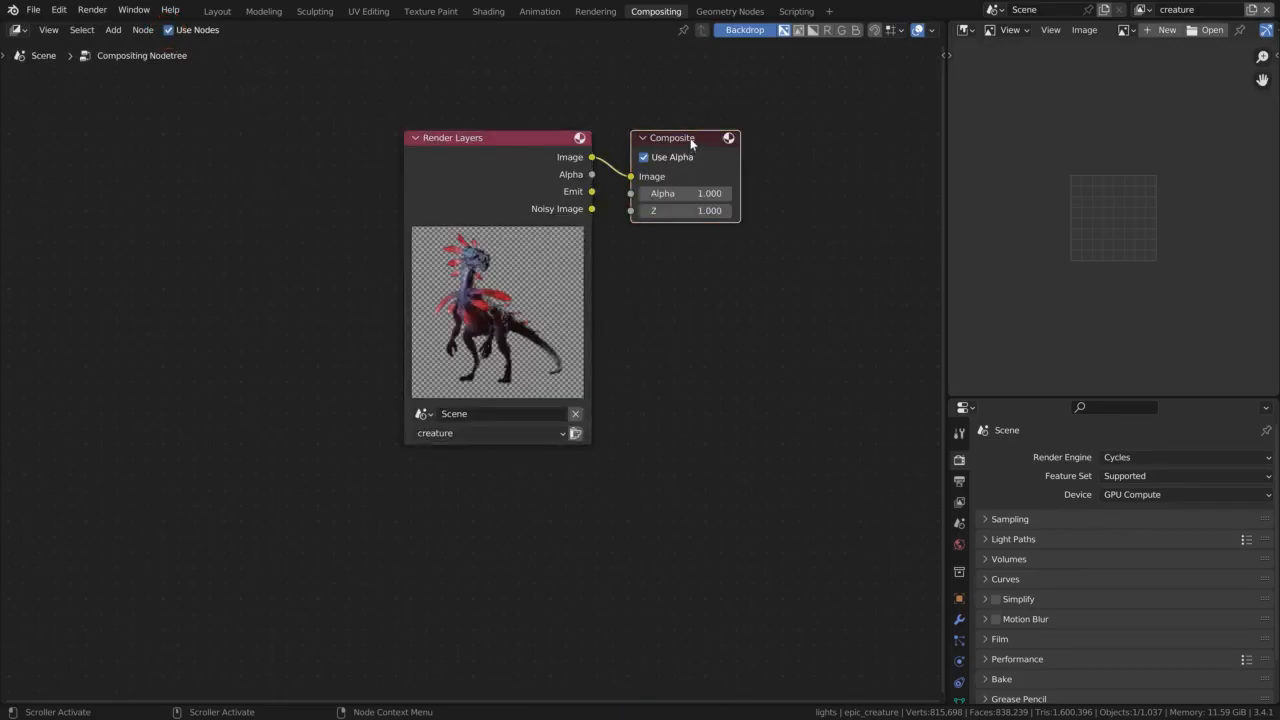
drag(690, 138, 723, 137)
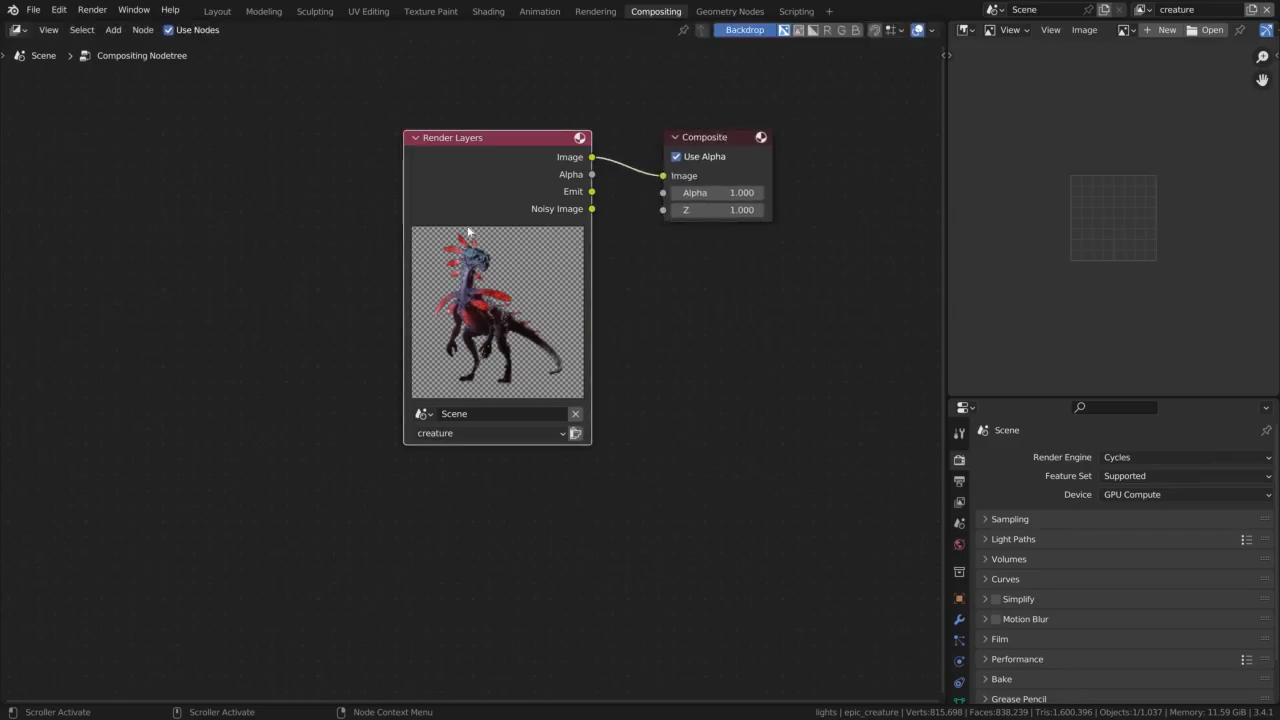
Add a Viewer node connected to the Image output of the creature Render Layers node
click(754, 169)
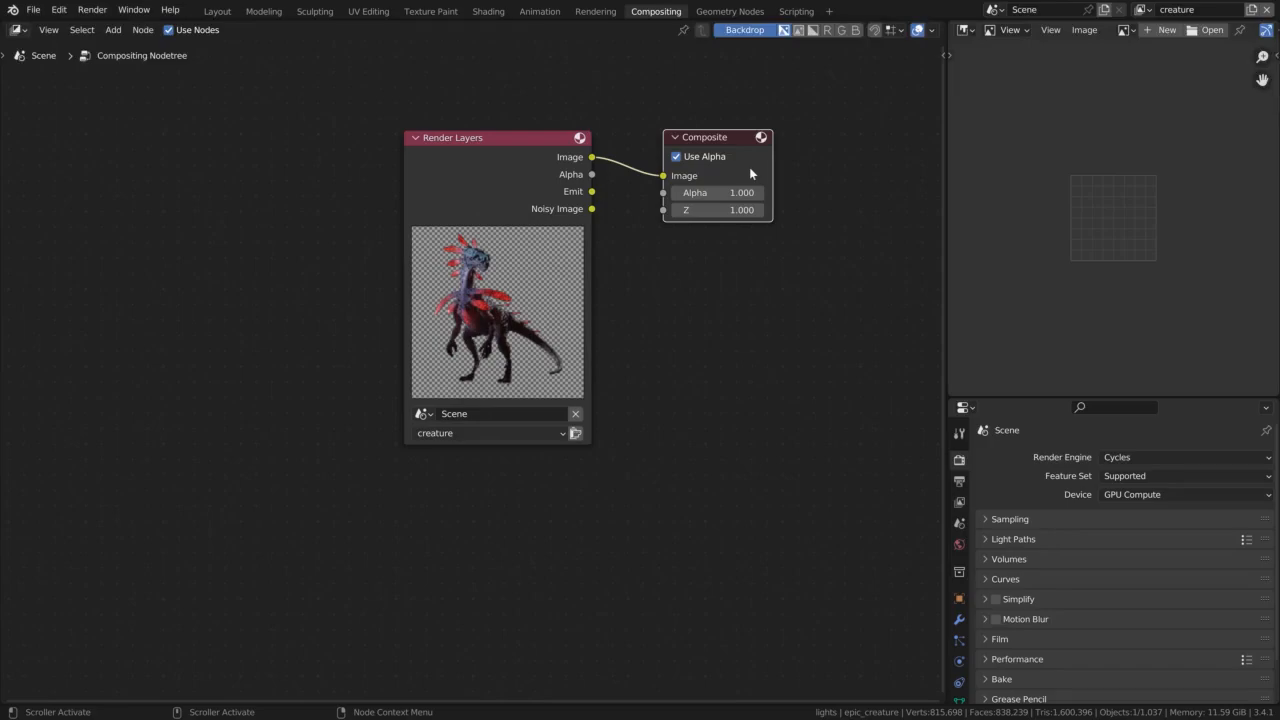
click(451, 176)
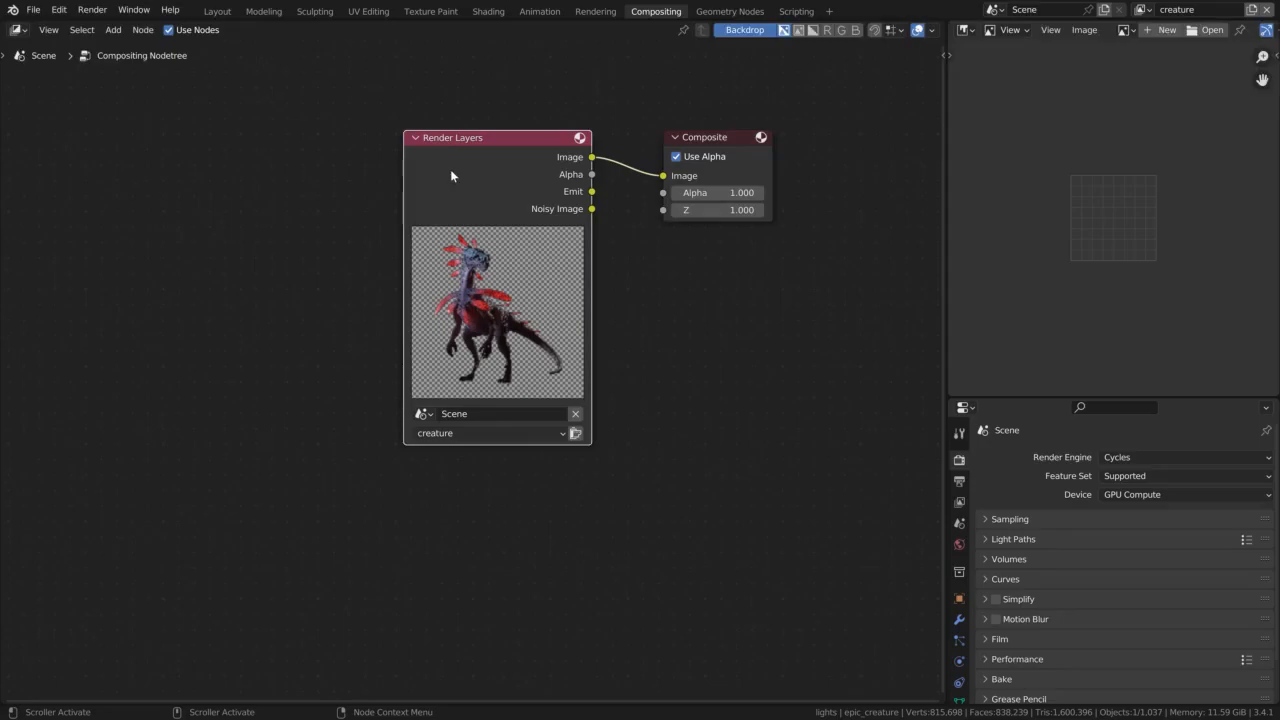
key(ctrl+shift)
ctrl+shift+click(450, 175)
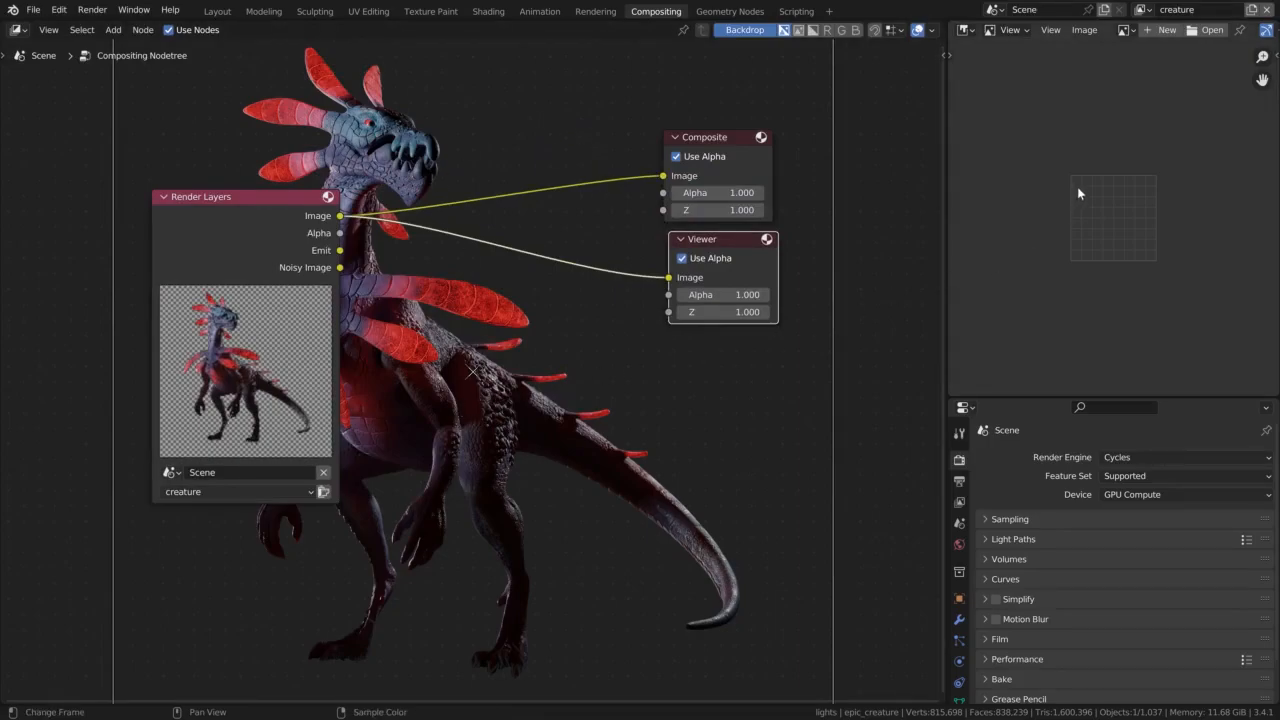
Display the Viewer Node image in the Image Editor and fit it to the editor area
click(1124, 30)
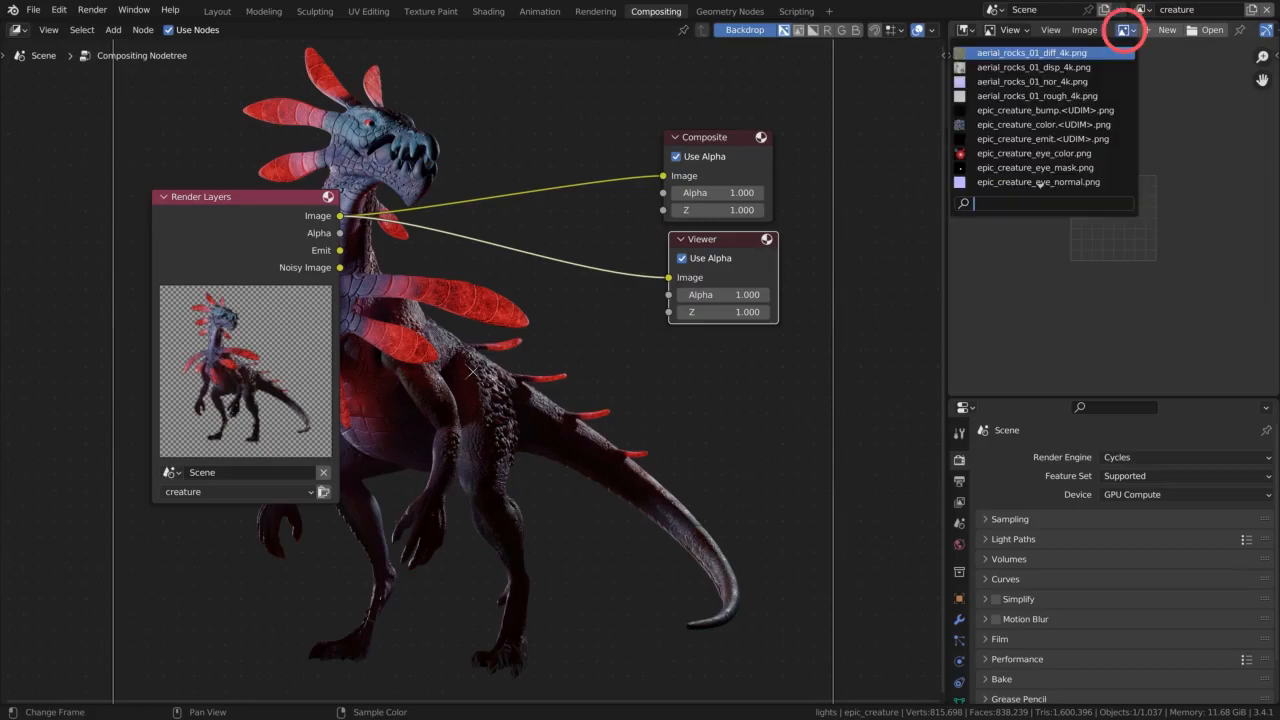
text(vie)
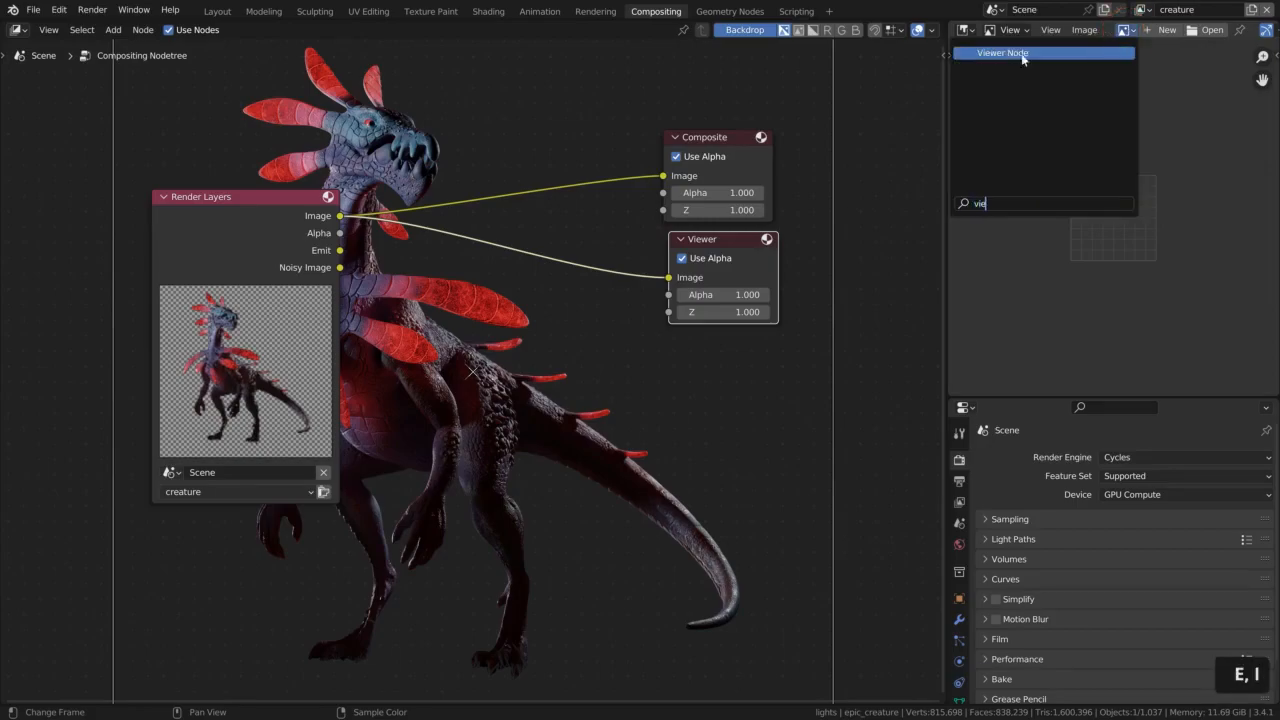
click(1022, 55)
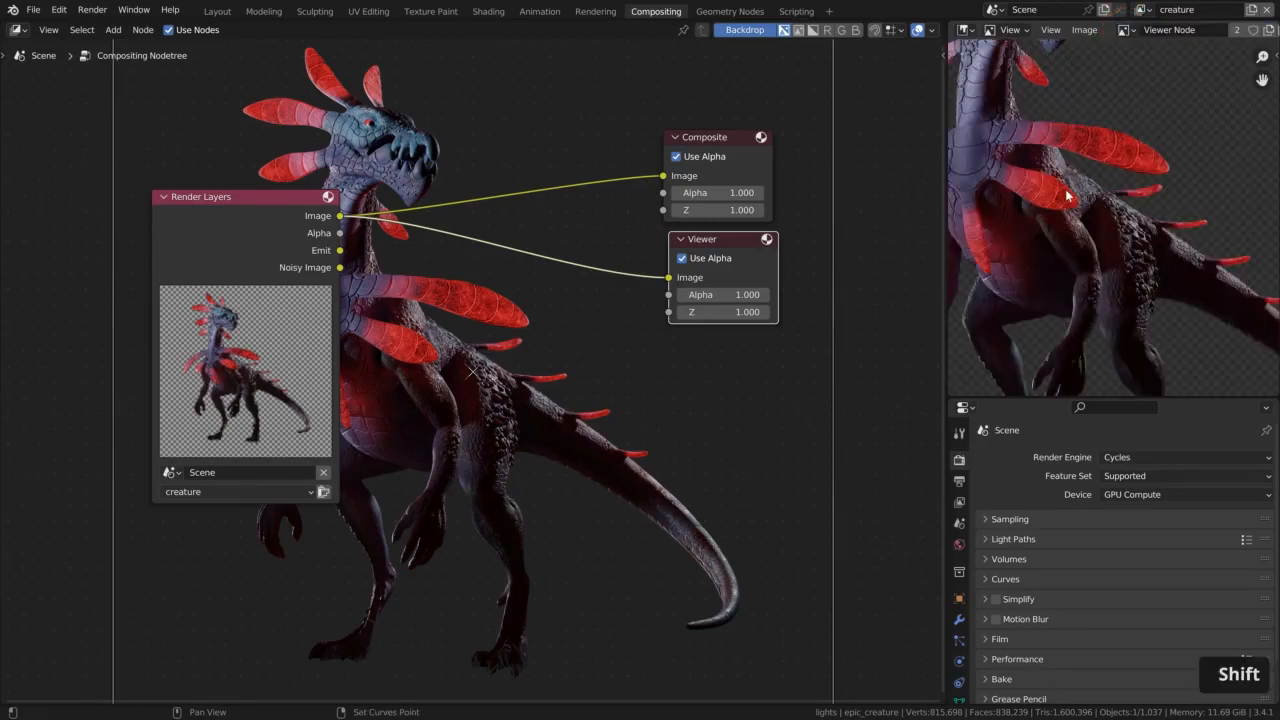
key(shift+Home)
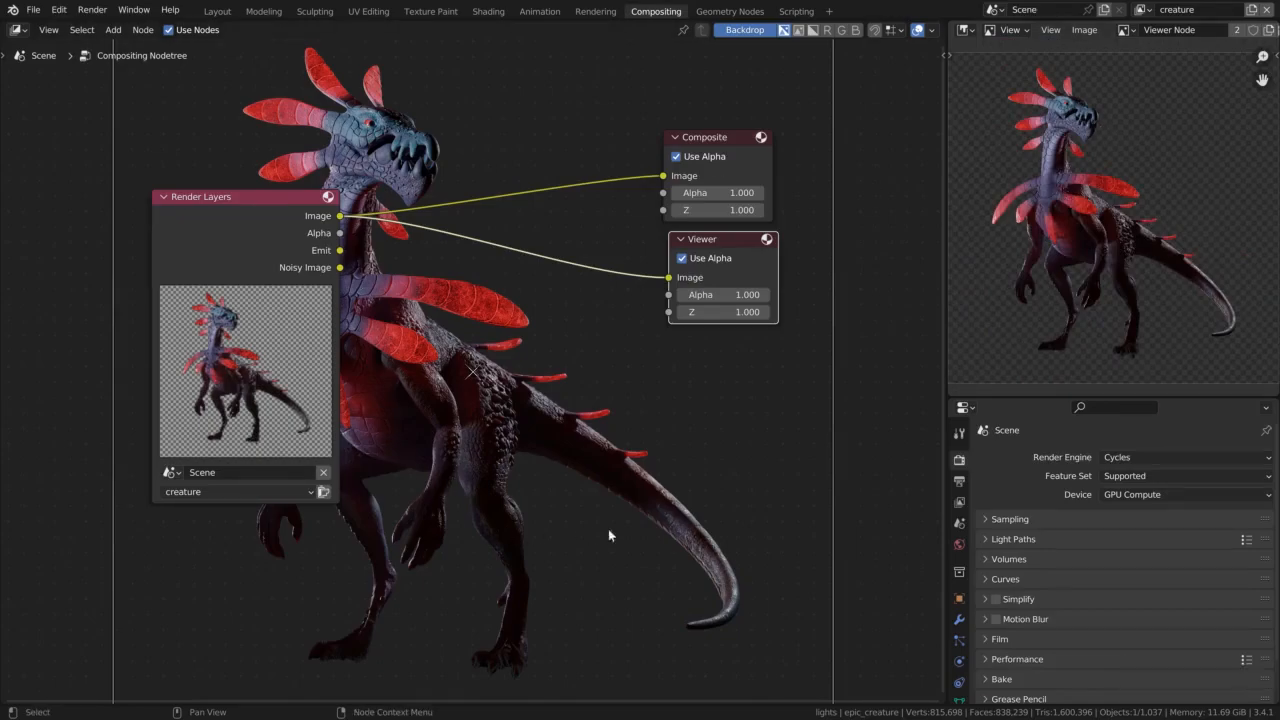
Disconnect the Render Layers image from the Viewer node
drag(668, 277, 636, 282)
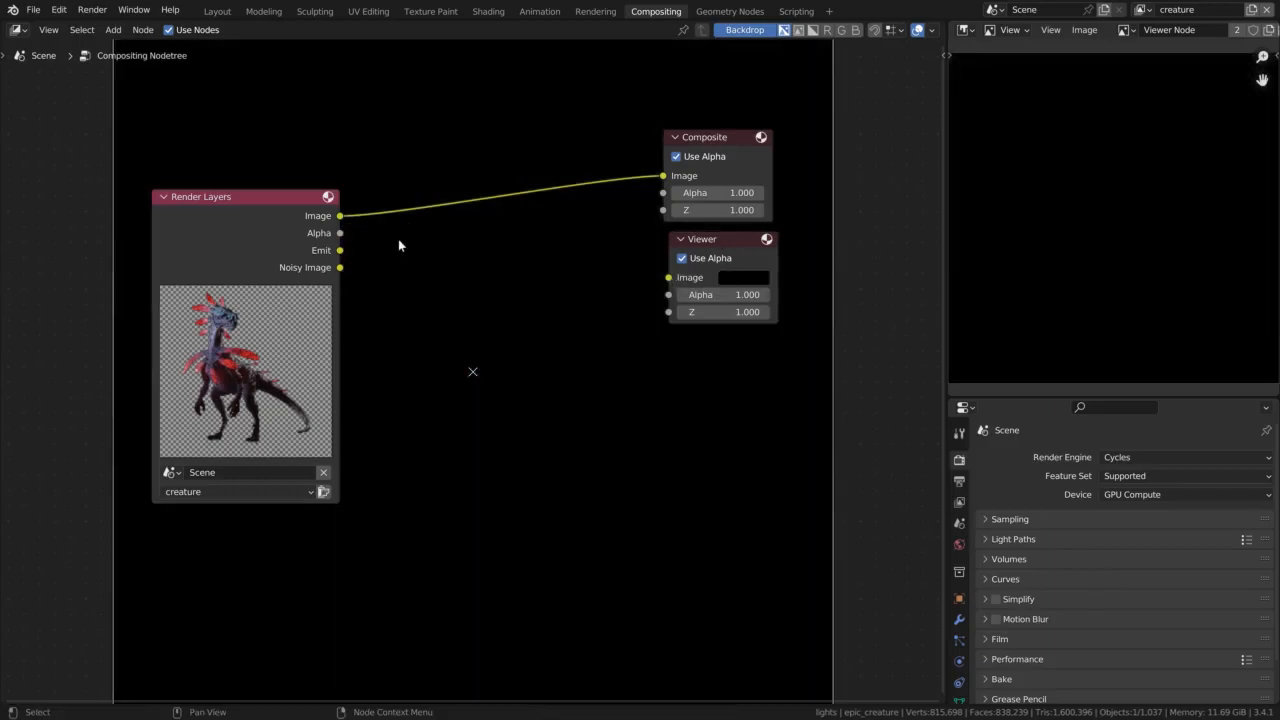
Reconnect the creature Render Layers Image output to the Viewer node's Image input and look through the Image Editor's header options
drag(340, 216, 668, 277)
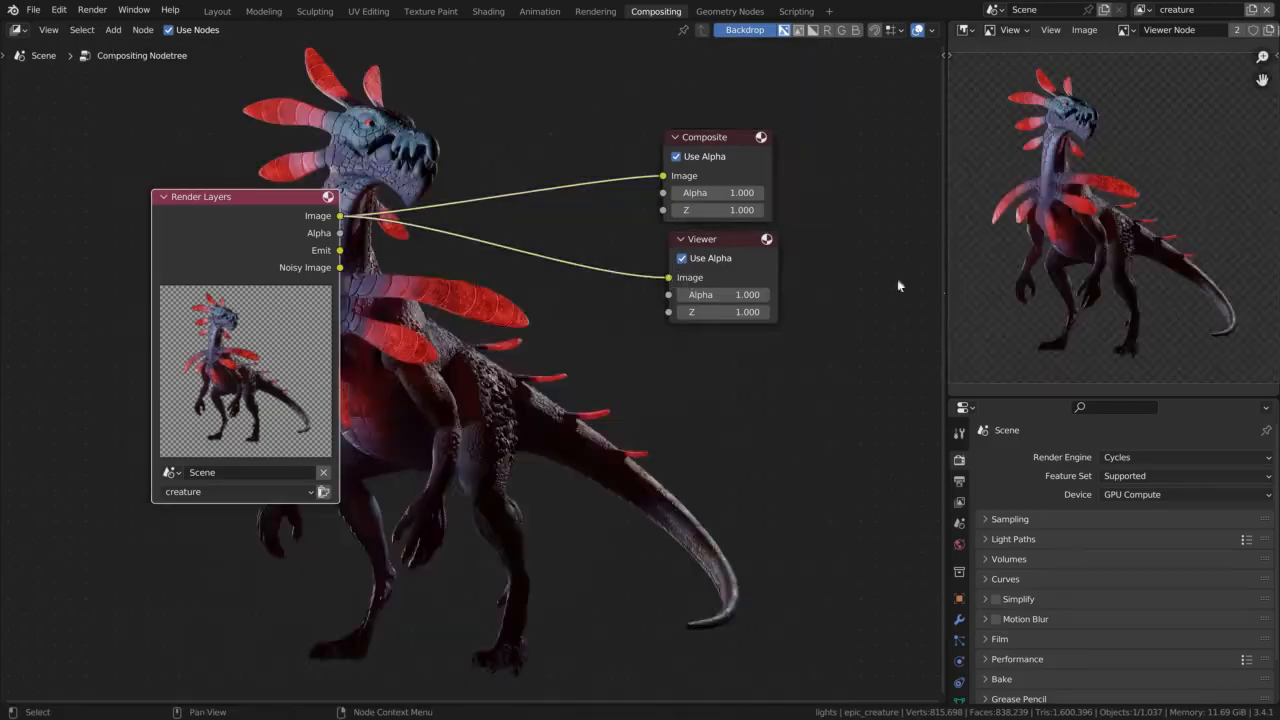
middle_drag(1175, 28, 1034, 28)
click(1186, 30)
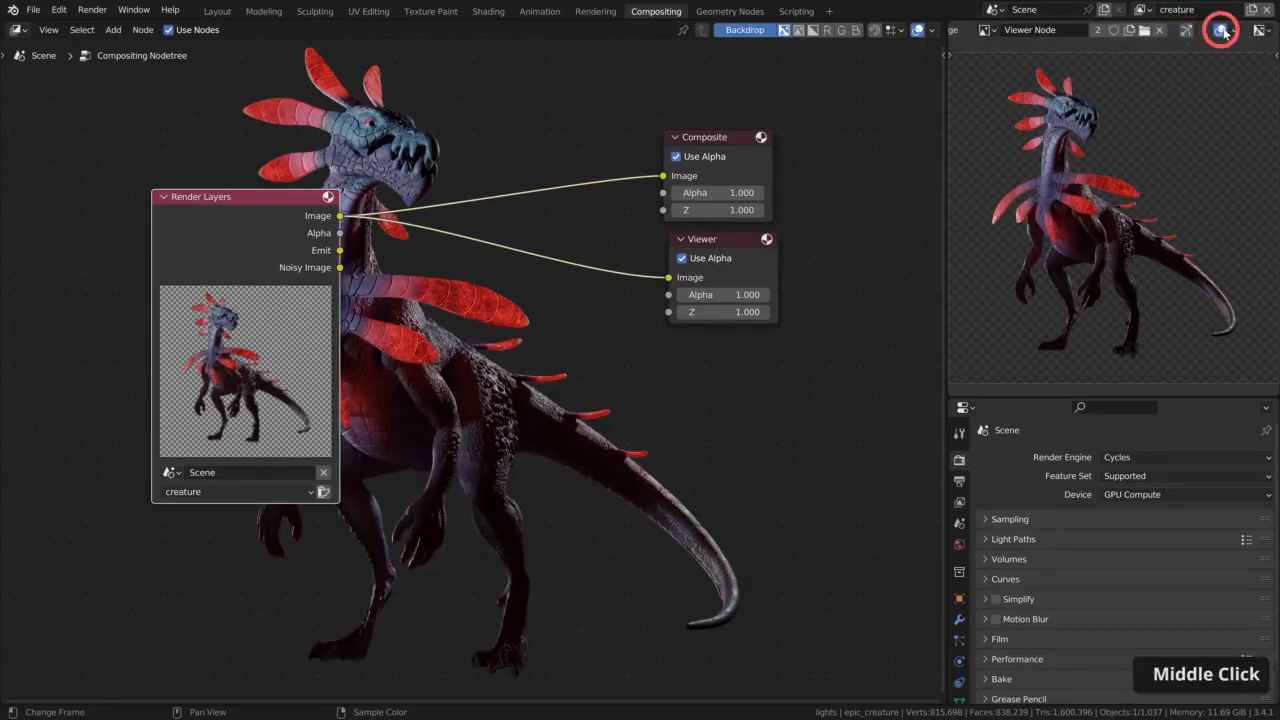
middle_drag(984, 29, 1118, 27)
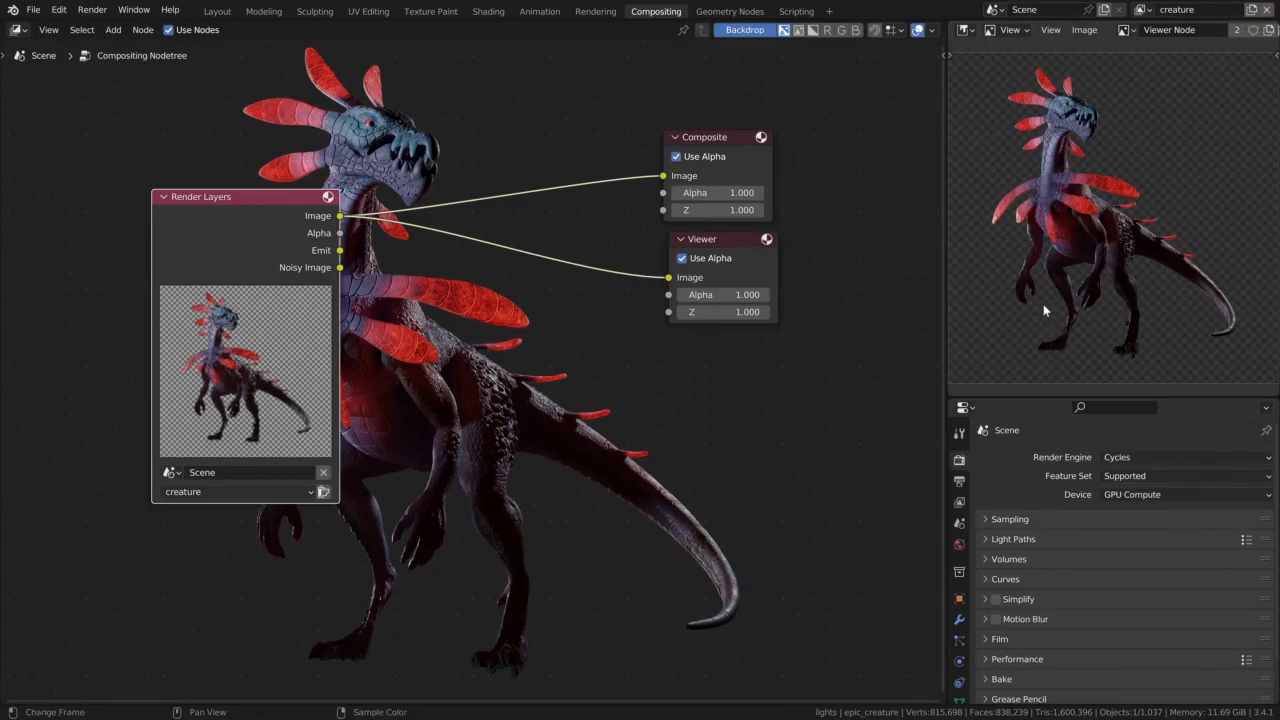
Try out zooming the node editor's backdrop image in and out and shifting it away from the Render Layers node
key(v)
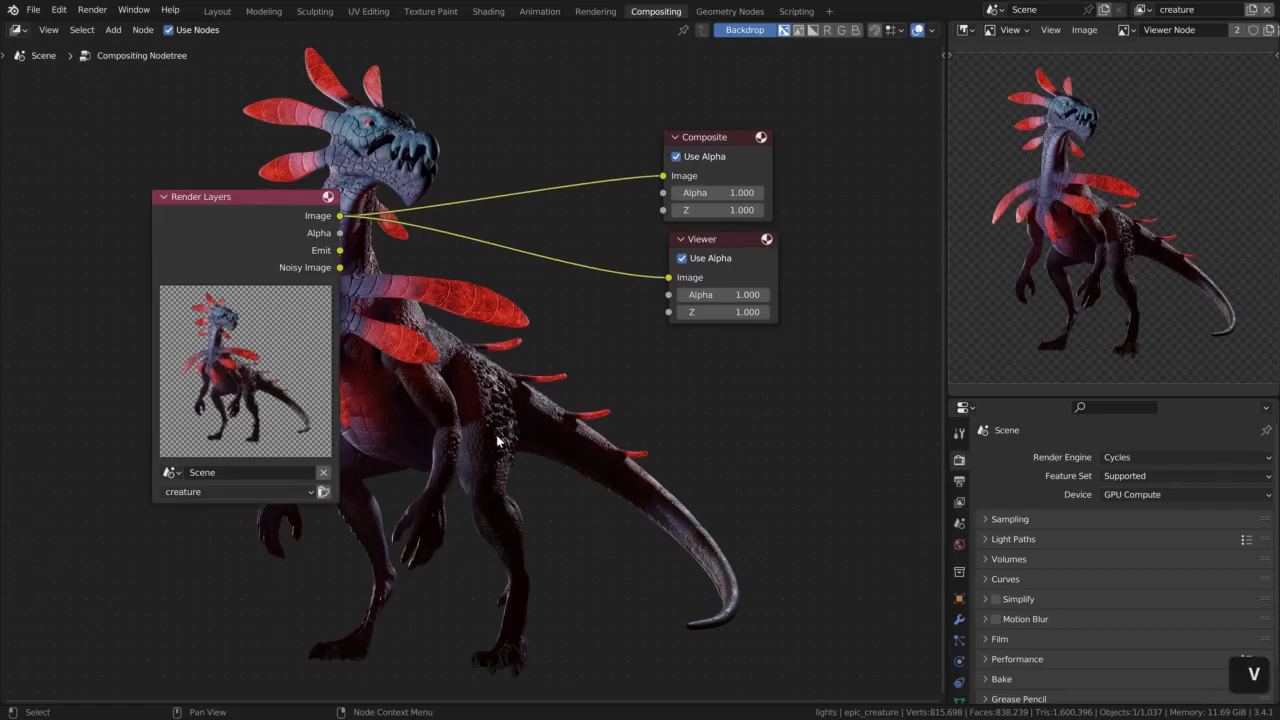
key(v)
key(v)
key(v)
key(alt+v)
key(alt+v)
key(alt+v)
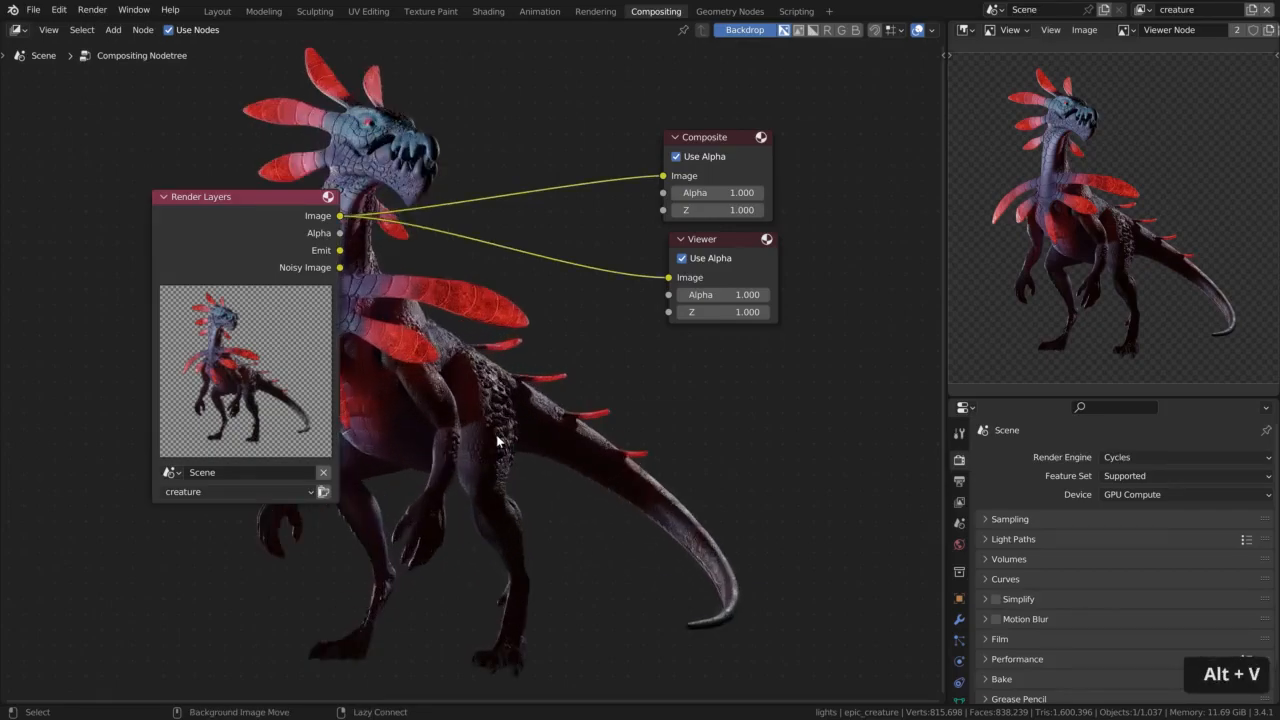
key(alt+v)
key(alt+v)
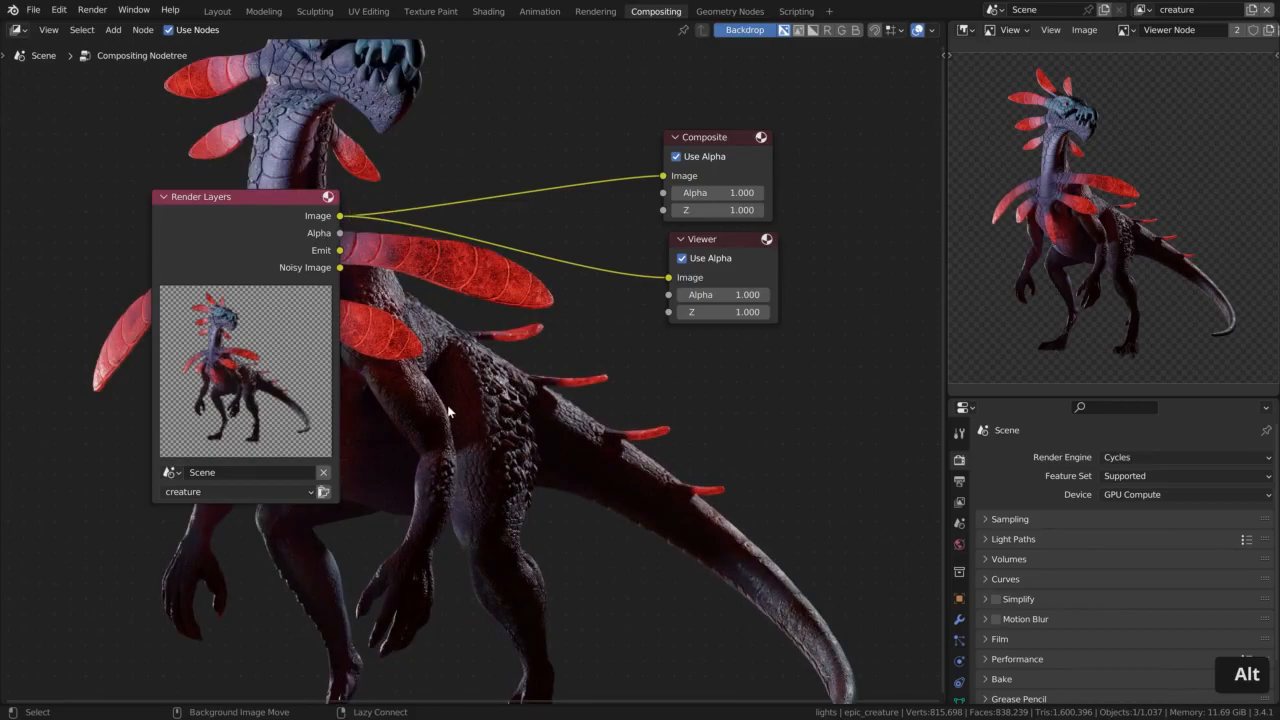
alt+middle_drag(450, 406, 525, 420)
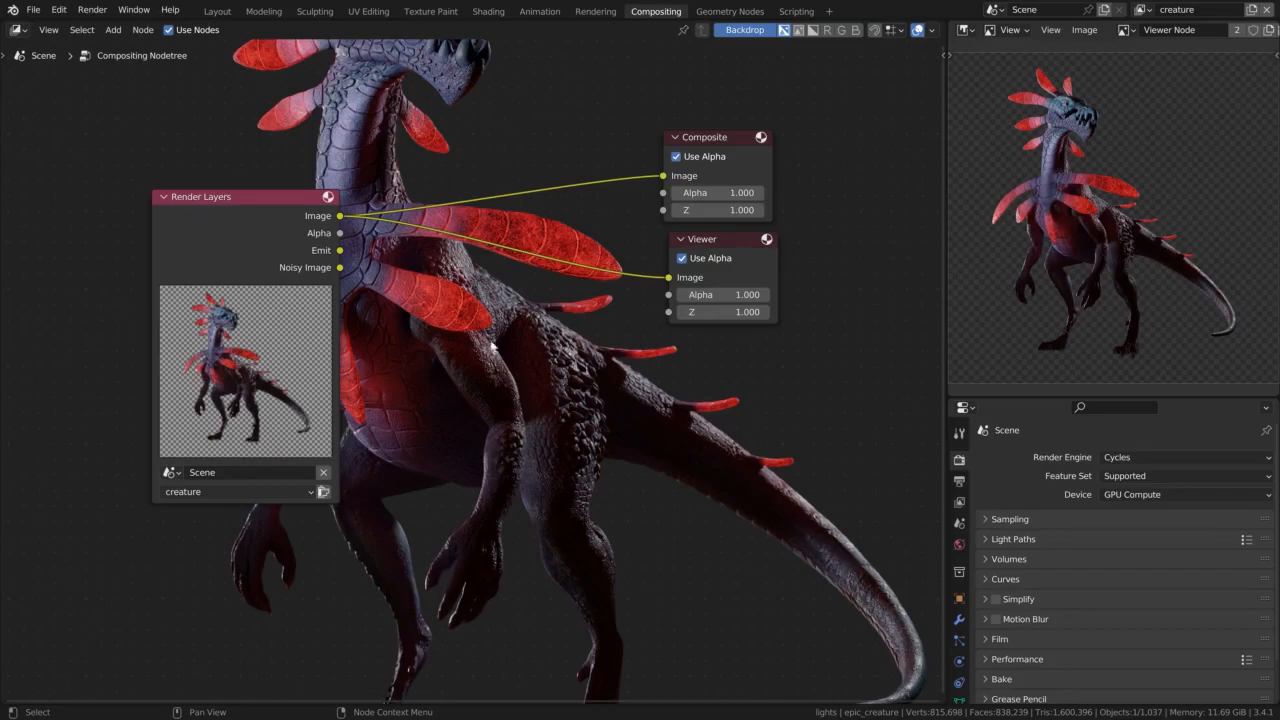
key(v)
key(v)
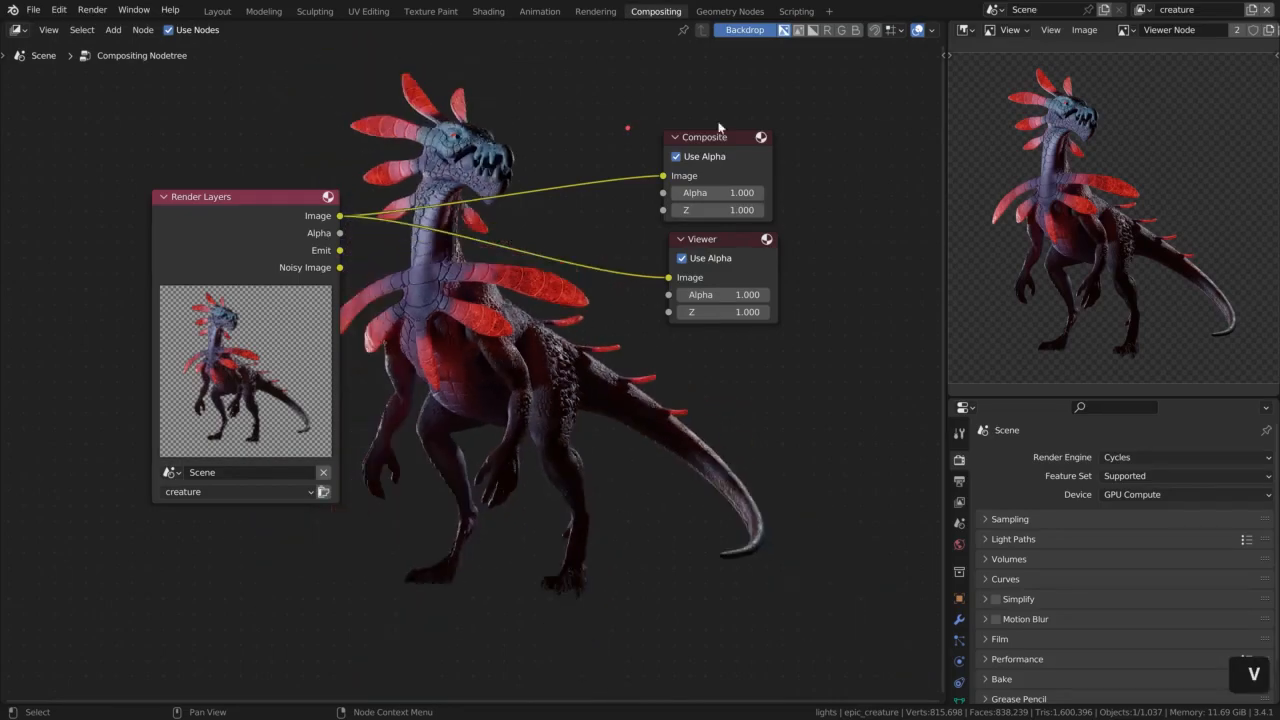
Turn off the node editor backdrop and enable node snapping with the snap element set to Grid
click(745, 29)
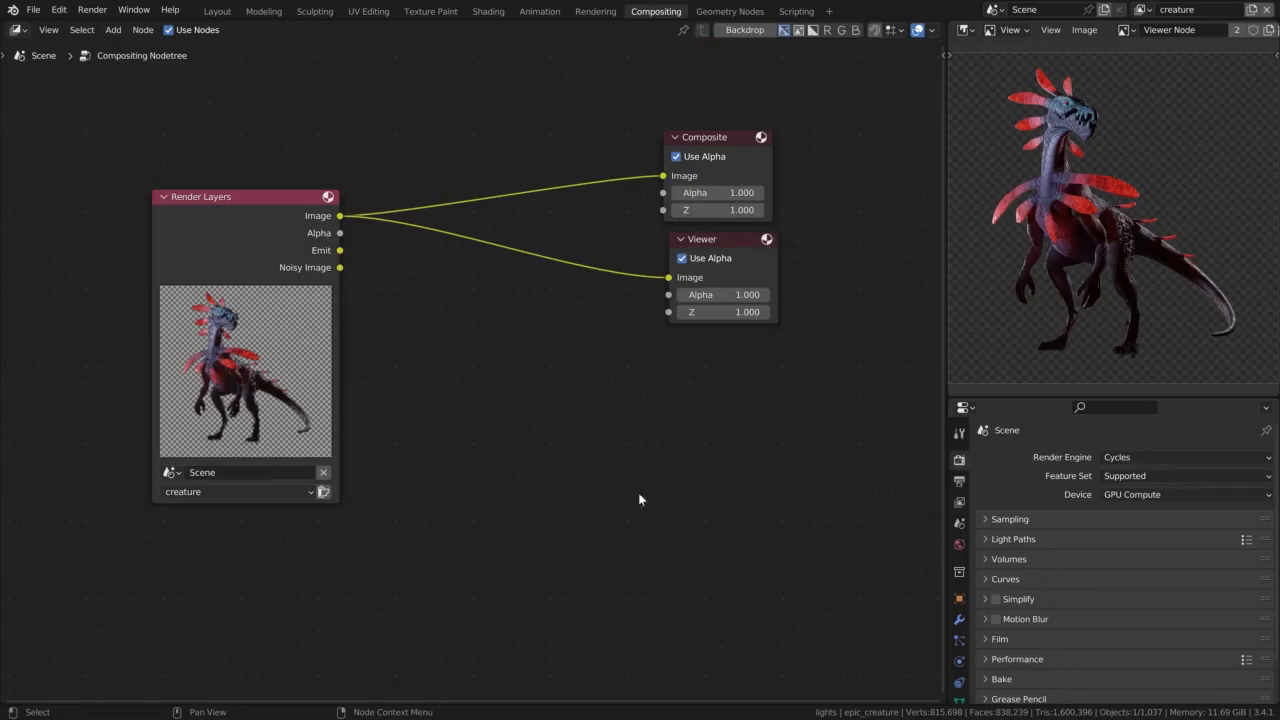
click(875, 30)
click(889, 30)
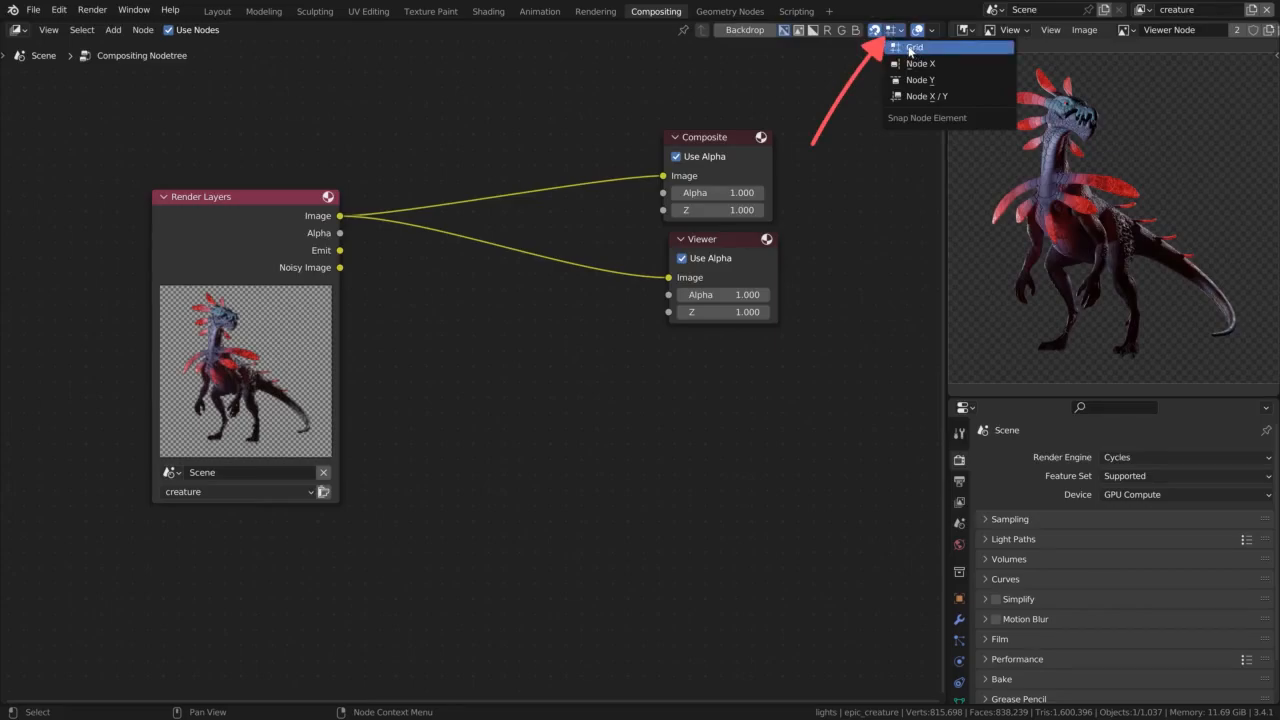
click(911, 50)
Reposition the Render Layers, Viewer and Composite nodes on the grid, with Composite and Viewer aligned in one column
drag(262, 246, 238, 212)
drag(752, 238, 743, 264)
drag(708, 148, 703, 168)
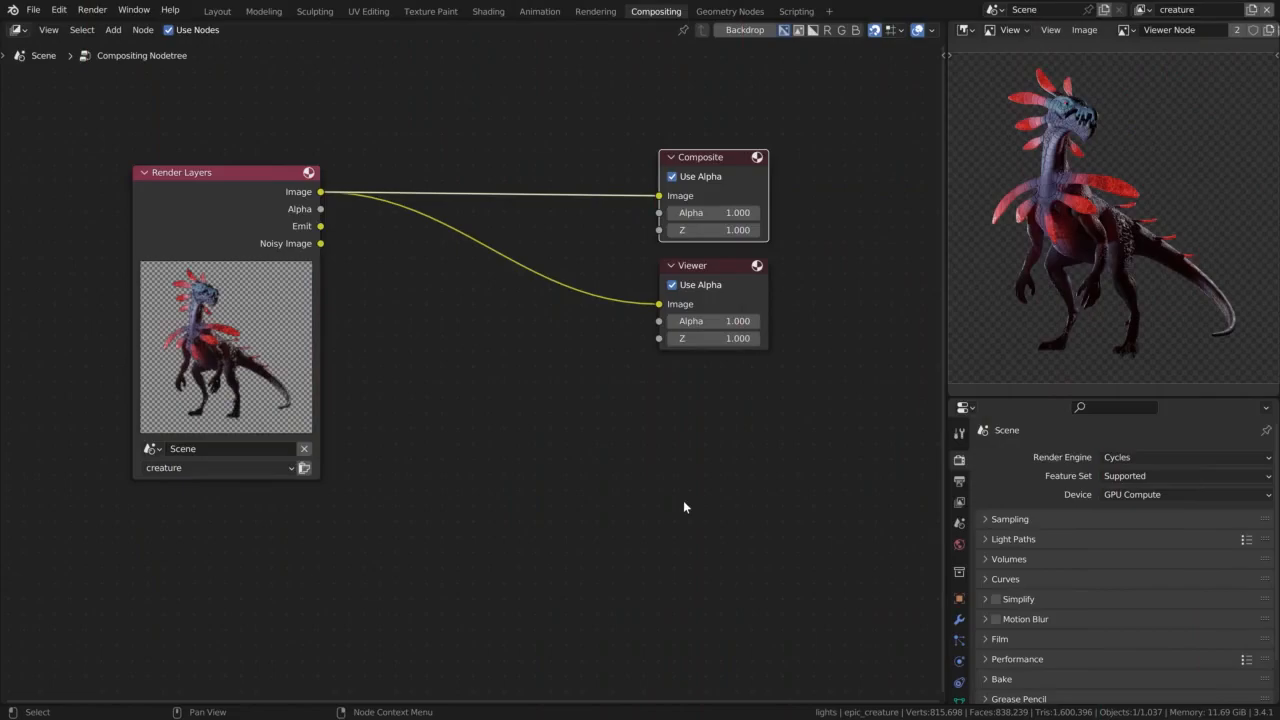
Duplicate the creature Render Layers node, place the copy below it and set its view layer to environment
scroll(685, 507, down, 3)
middle_drag(685, 507, 787, 493)
drag(453, 296, 272, 283)
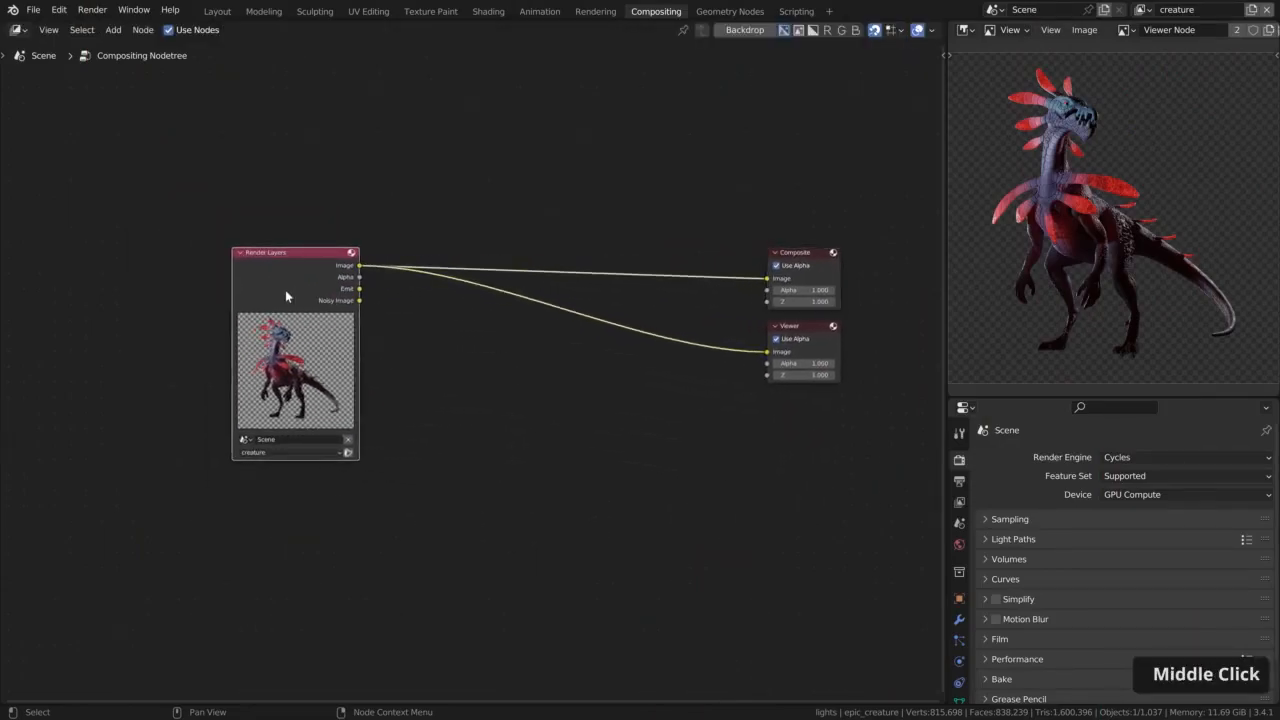
key(shift+d)
click(285, 520)
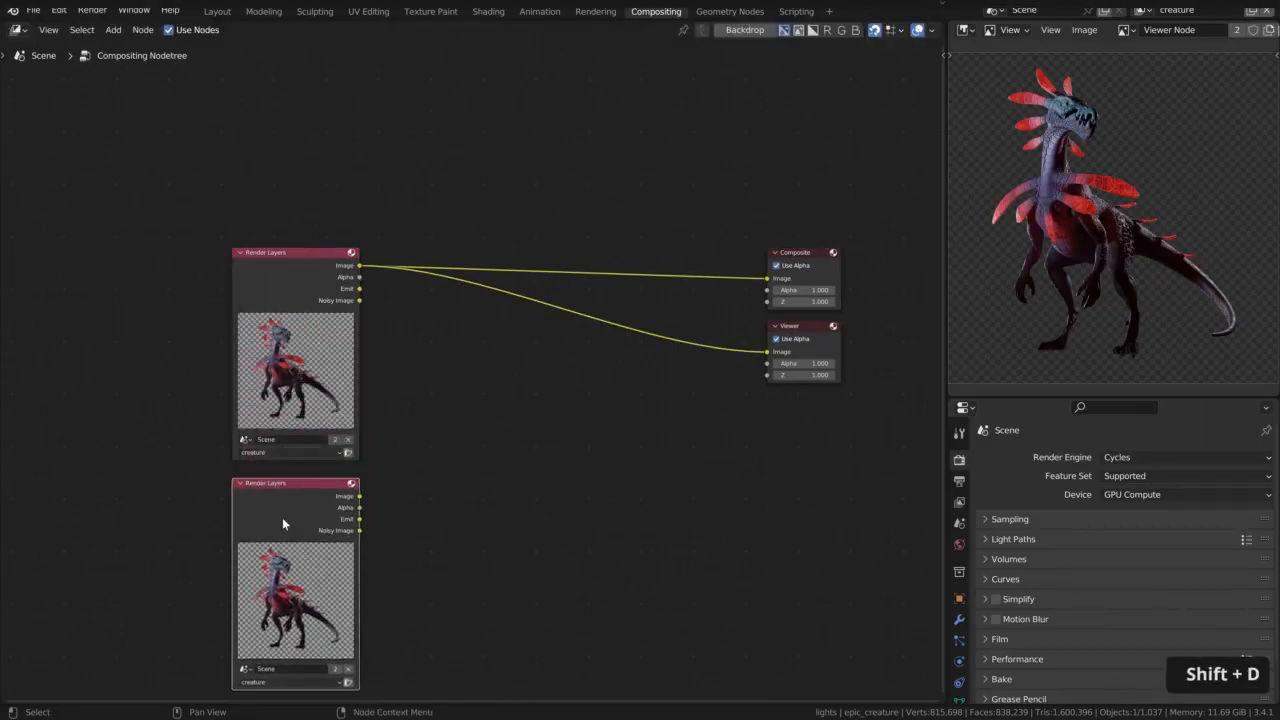
middle_drag(329, 593, 372, 445)
click(323, 534)
click(318, 558)
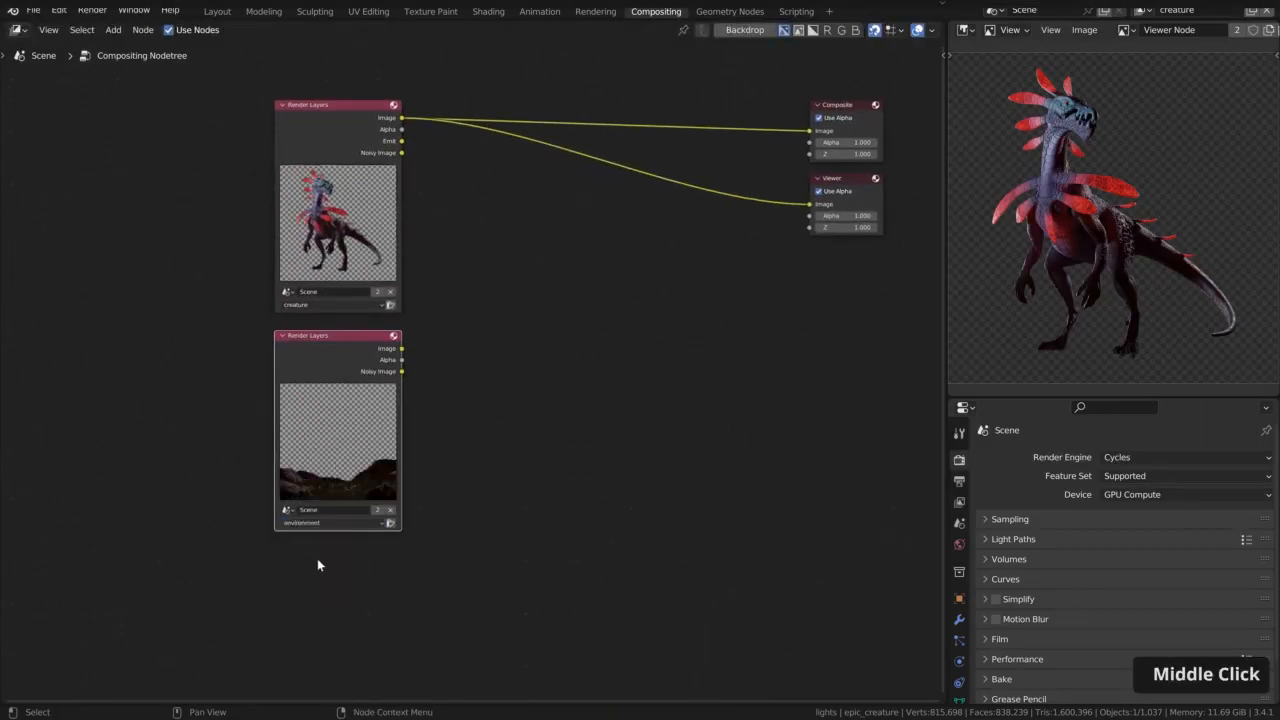
Duplicate the environment Render Layers node, place the copy below it and set its view layer to background
middle_drag(317, 563, 347, 376)
key(shift+d)
click(356, 384)
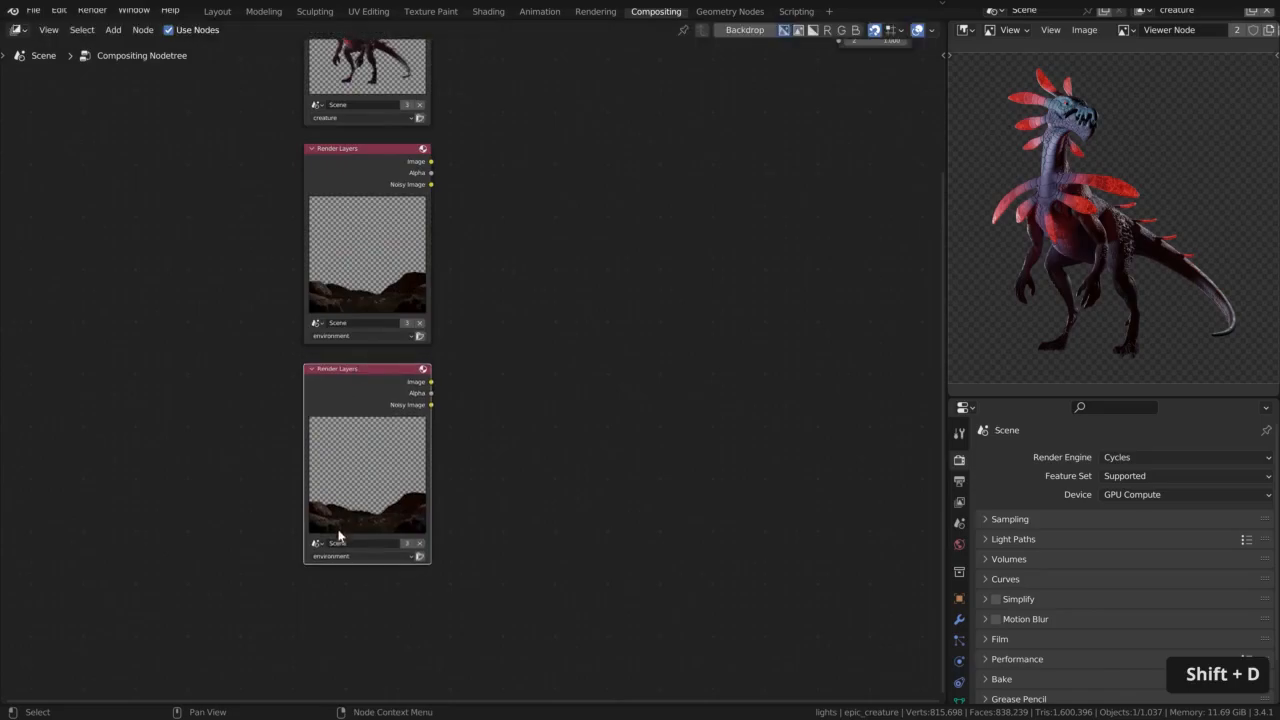
click(335, 556)
click(340, 590)
scroll(521, 381, down, 2)
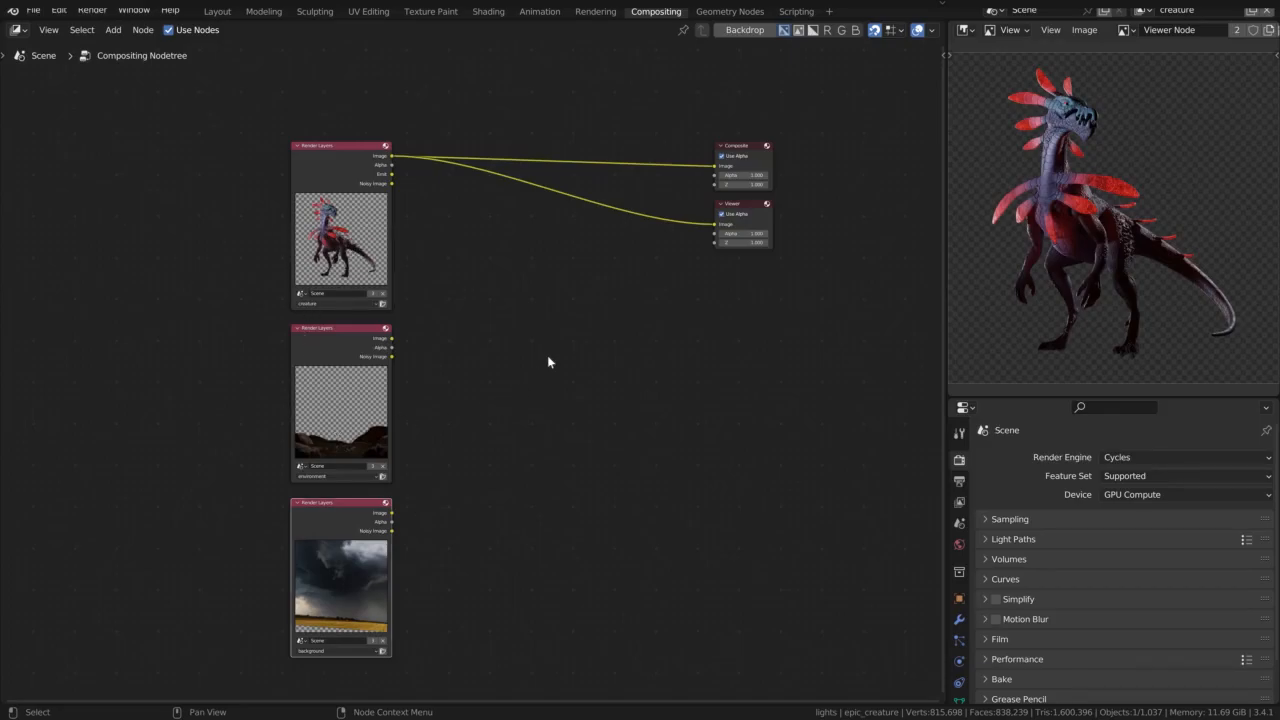
Add an Alpha Over node between the Render Layers nodes and the output nodes
key(shift+a)
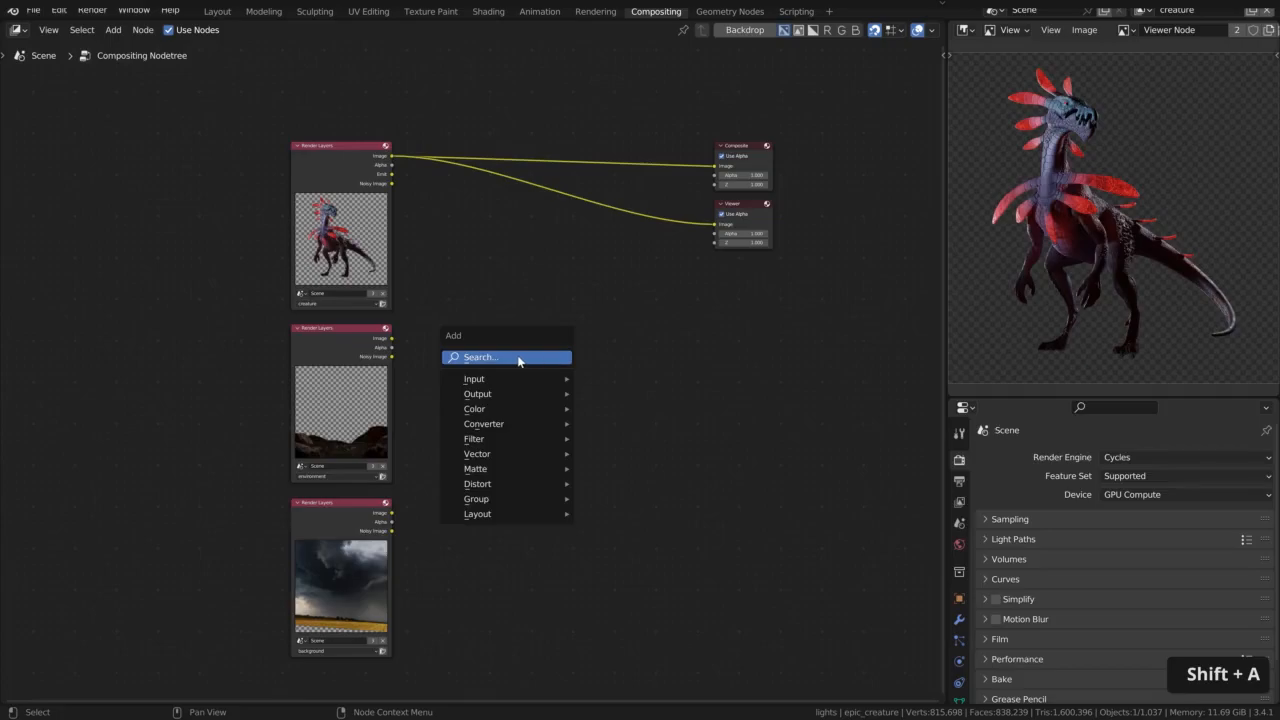
text(alp)
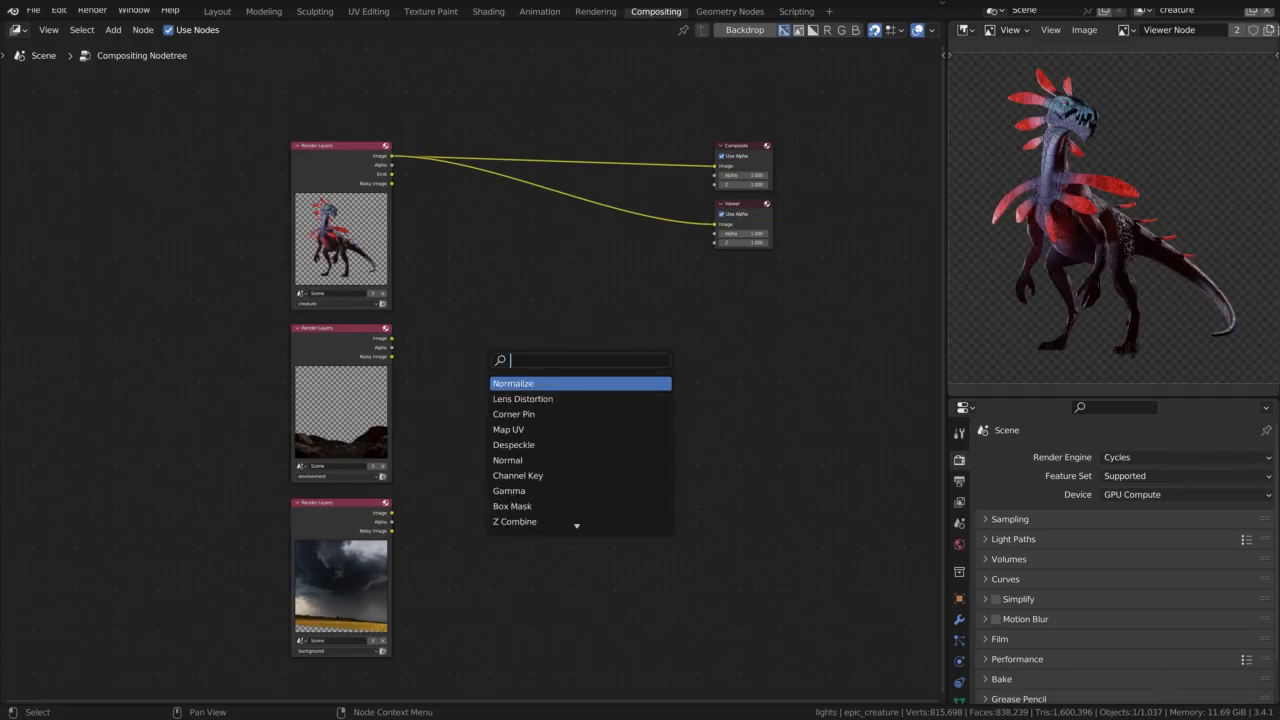
key(Return)
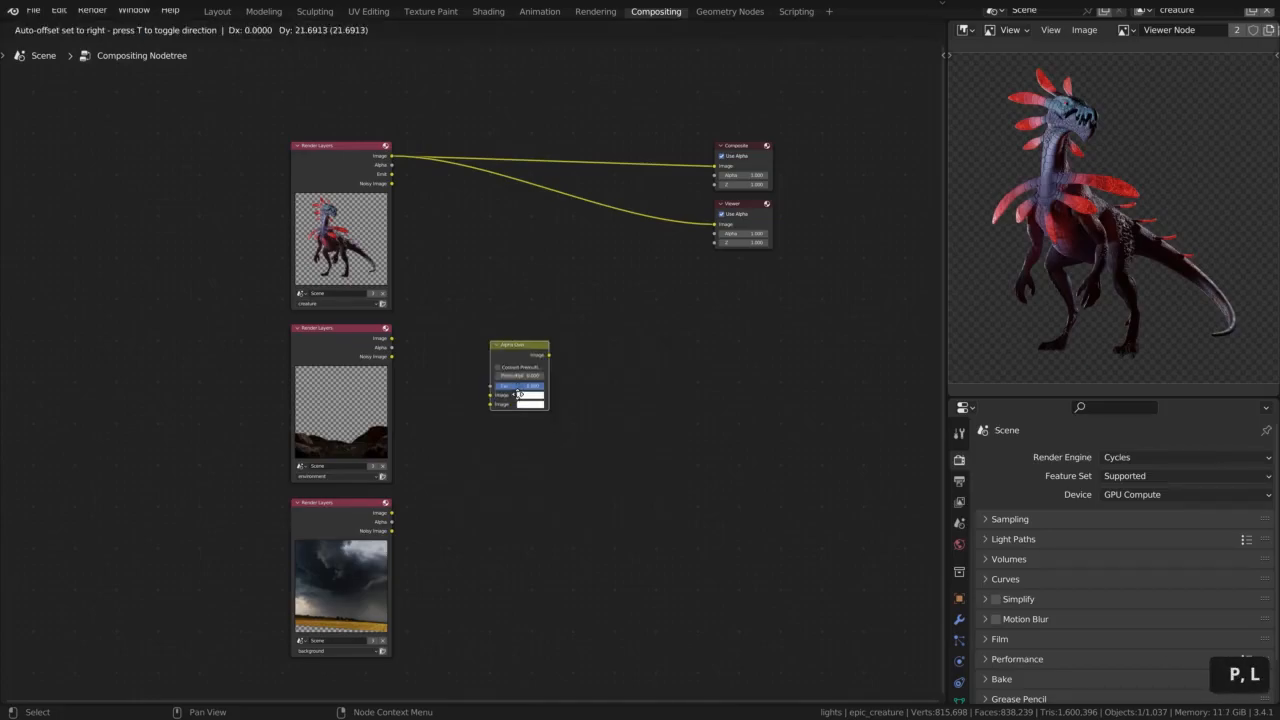
click(516, 295)
Connect the creature Image to the Alpha Over node's first Image input and the environment Image to its second
scroll(441, 281, up, 1)
click(317, 142)
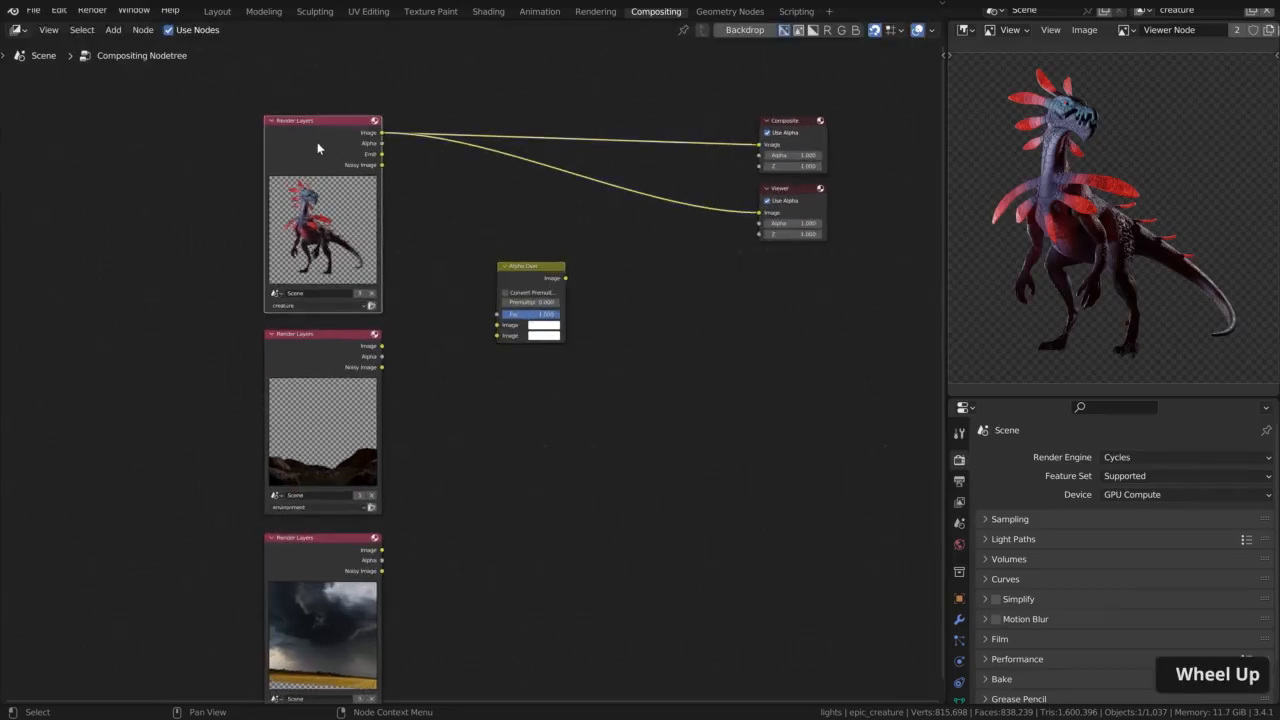
click(317, 410)
scroll(460, 343, up, 1)
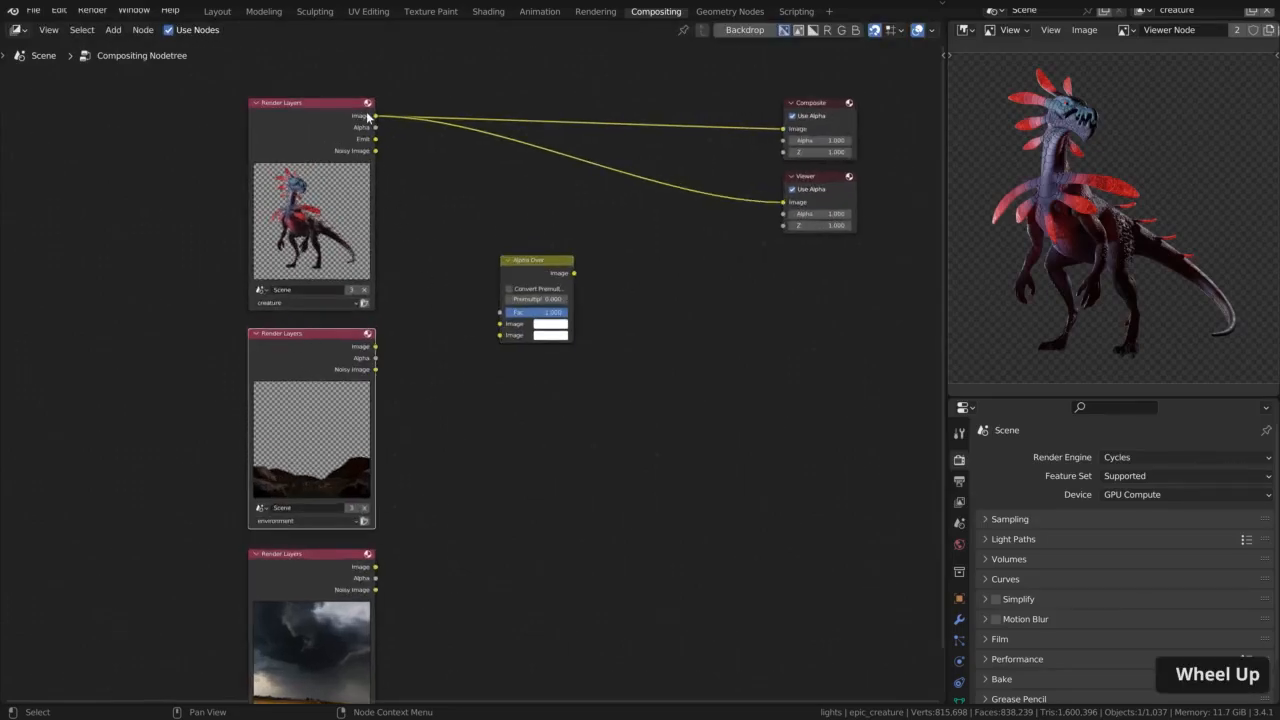
drag(375, 116, 500, 323)
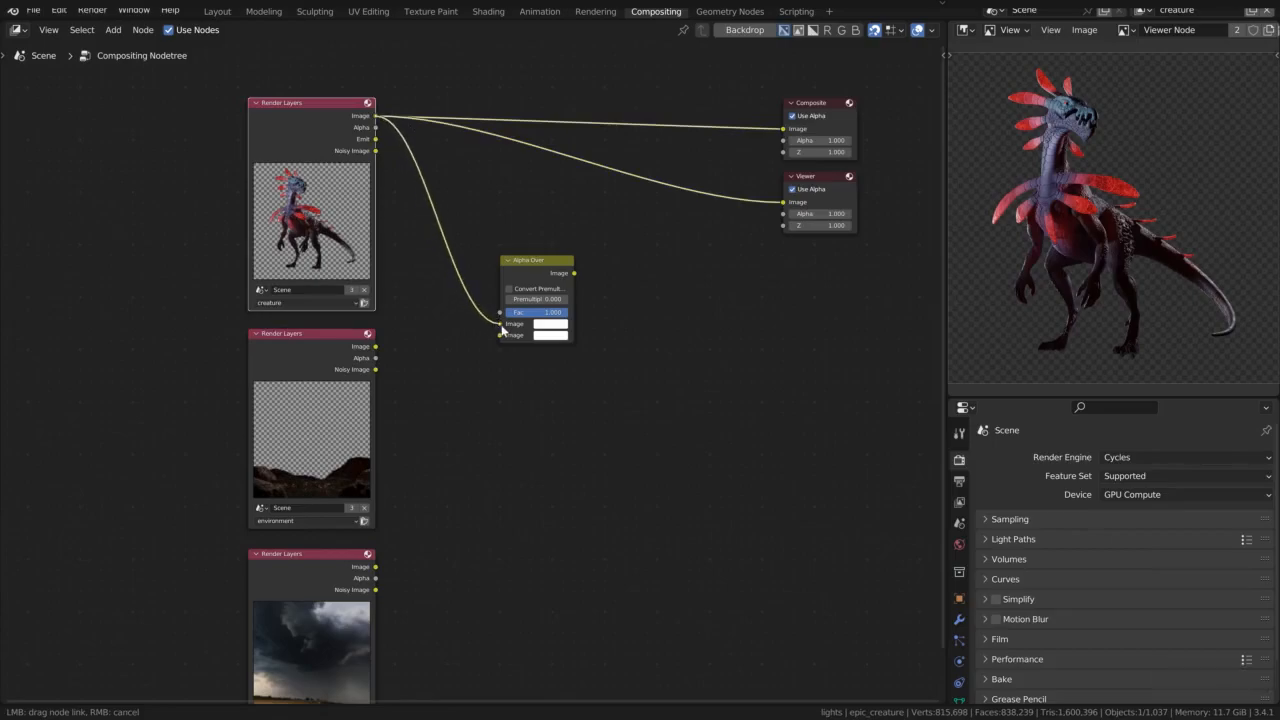
drag(375, 346, 500, 336)
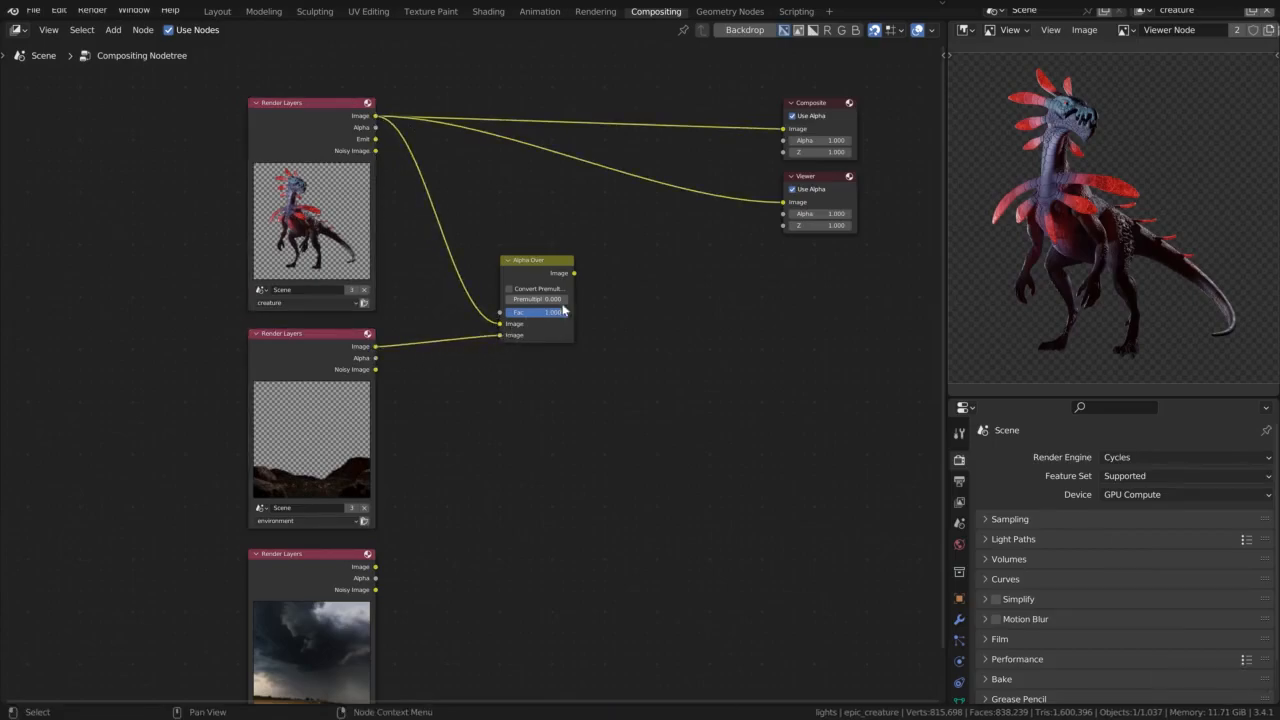
Feed the Alpha Over result into the Viewer node and swap its two Image inputs so the creature overlays the environment
drag(575, 273, 783, 202)
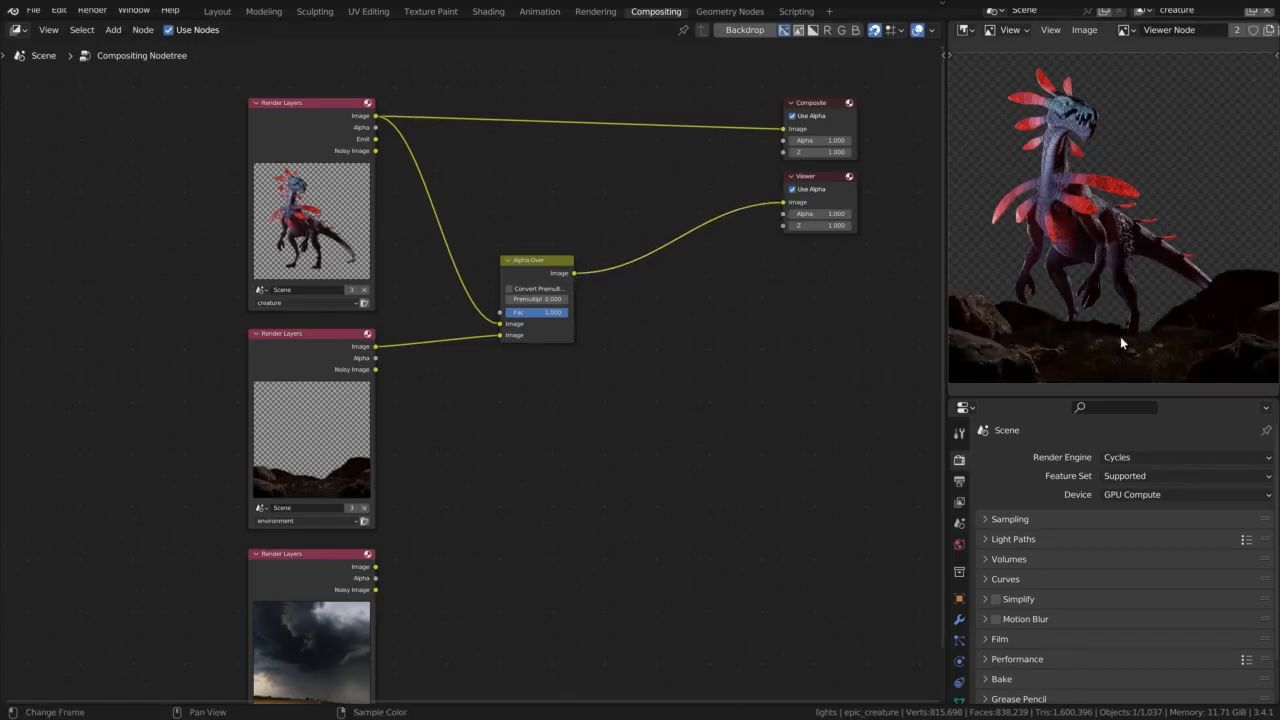
drag(499, 335, 499, 323)
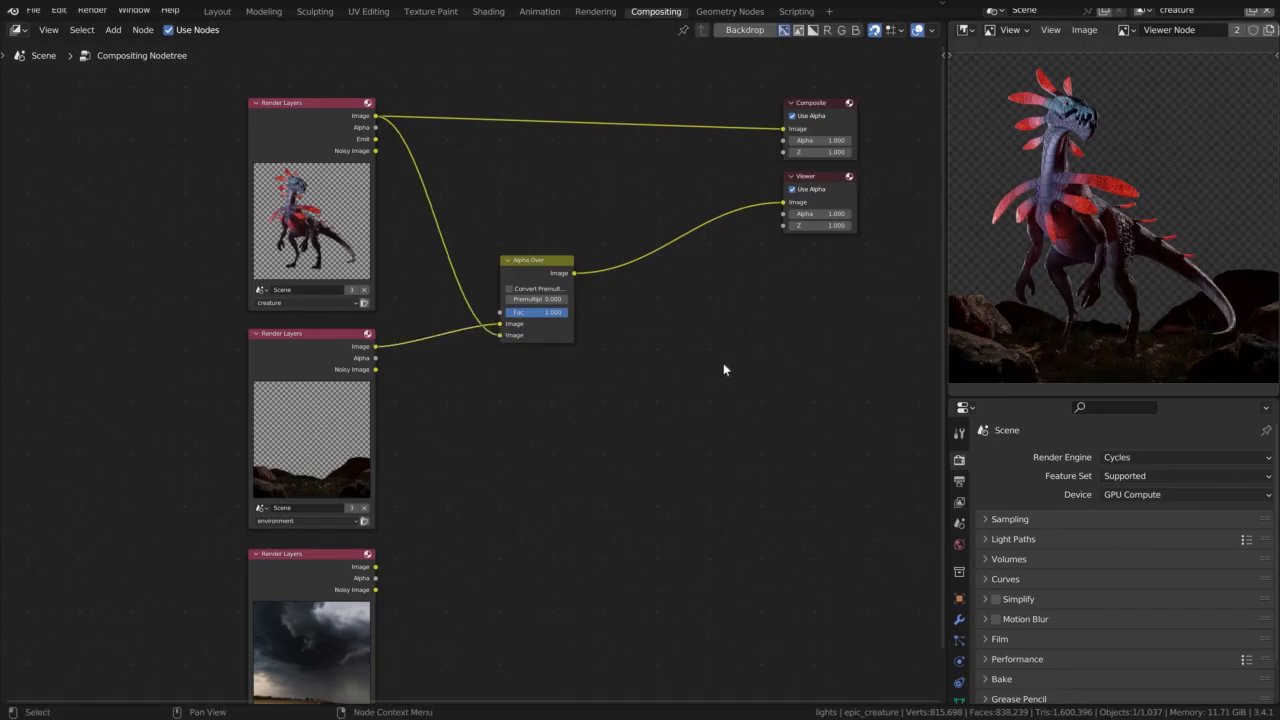
Duplicate the Alpha Over node onto the Viewer link and connect the background Image to the copy's first Image input
click(532, 274)
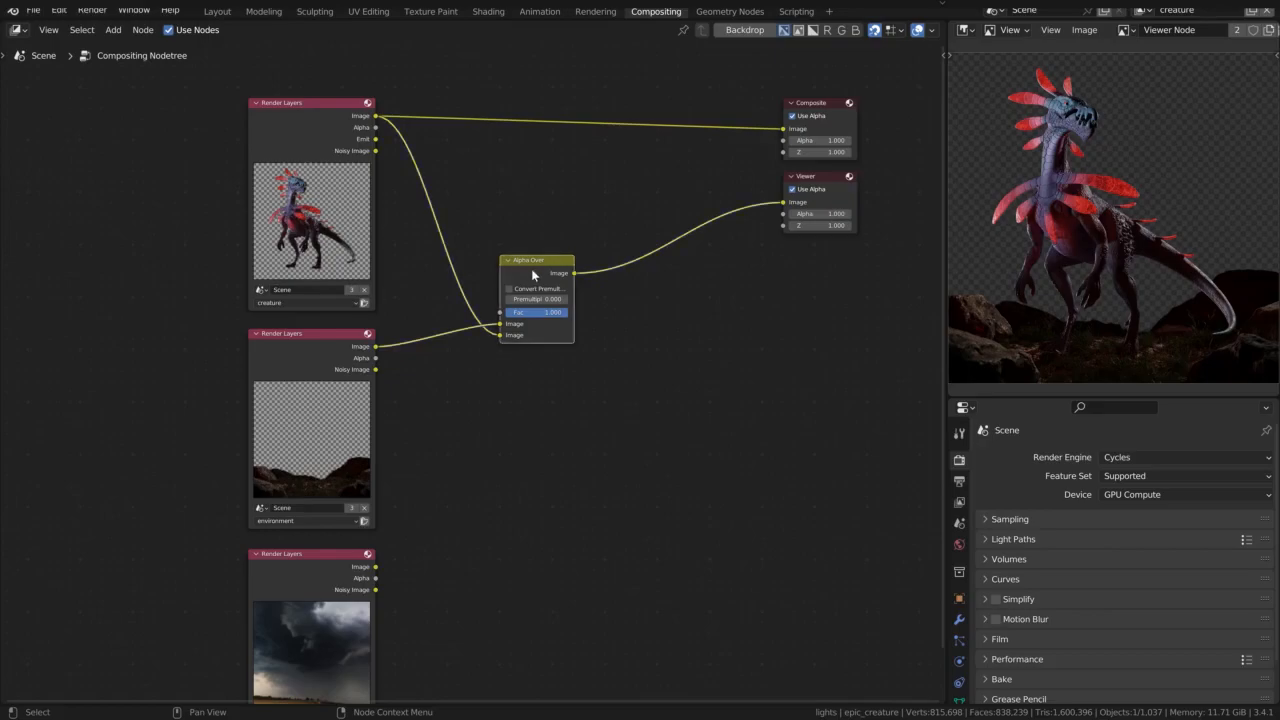
key(shift+d)
click(670, 258)
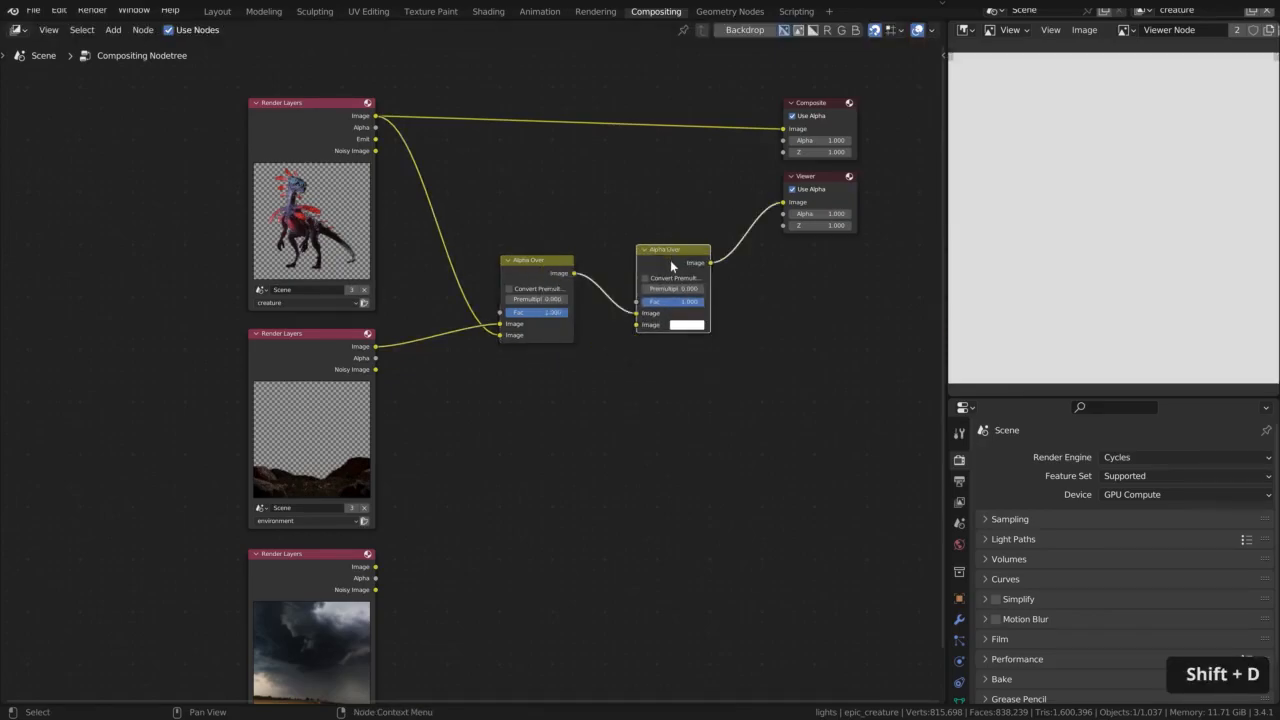
drag(376, 570, 636, 313)
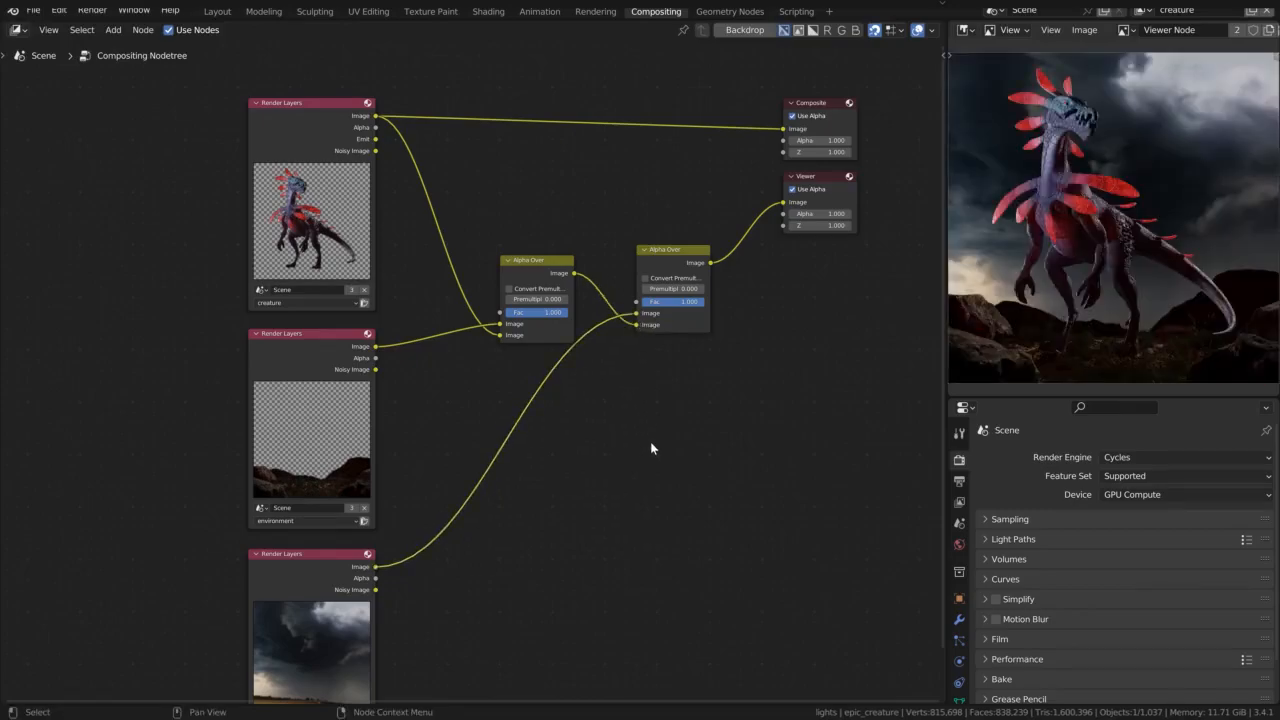
Restack the Render Layers nodes with background at the top, environment in the middle and creature at the bottom
scroll(650, 445, down, 2)
middle_drag(648, 444, 649, 461)
scroll(526, 389, up, 2)
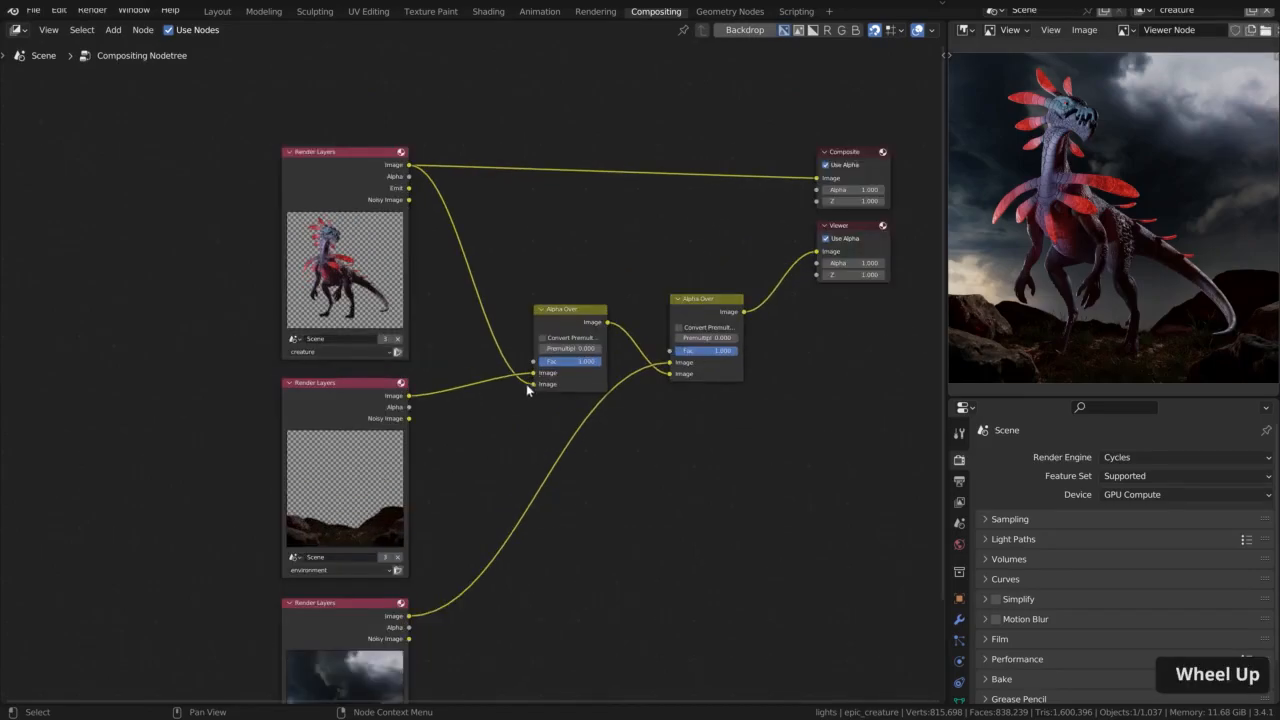
scroll(675, 368, down, 2)
drag(481, 402, 468, 117)
drag(386, 142, 480, 330)
key(g)
click(466, 372)
drag(471, 523, 468, 121)
Rearrange the Alpha Over and output nodes to follow the layer order, placing the Viewer node above the Composite node
drag(598, 340, 592, 287)
drag(686, 330, 681, 207)
drag(757, 188, 821, 343)
key(g)
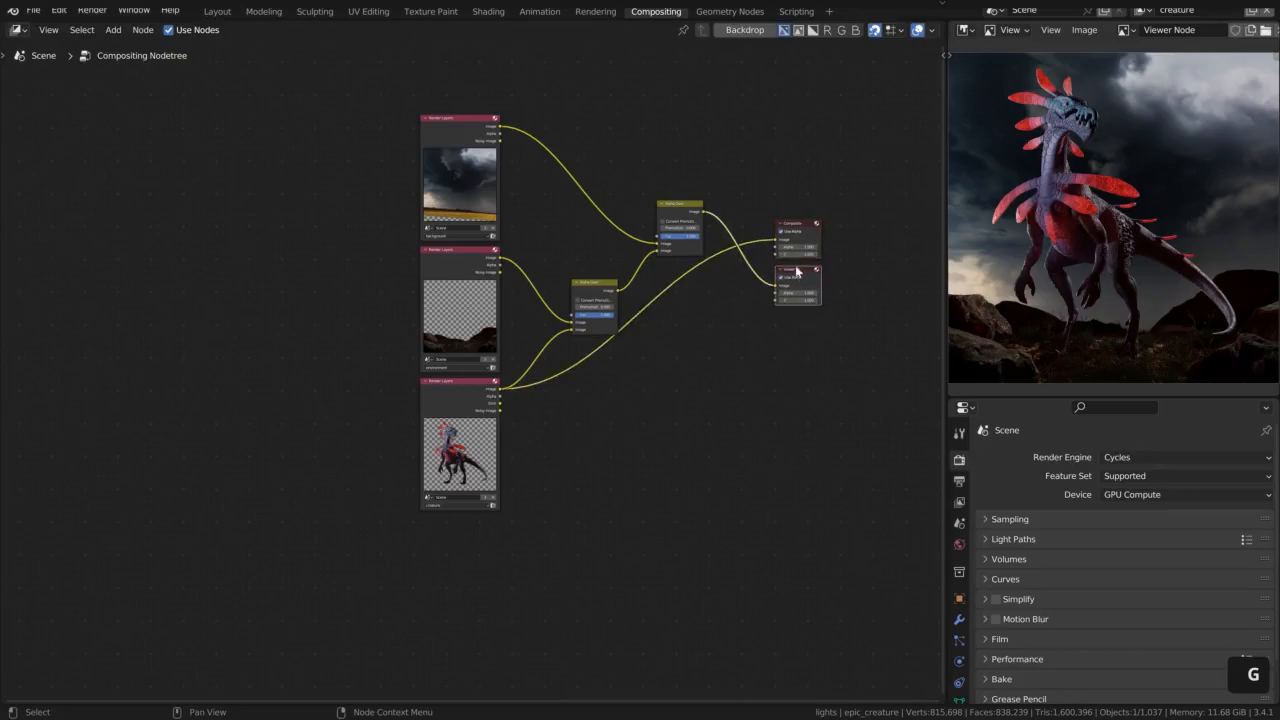
click(798, 170)
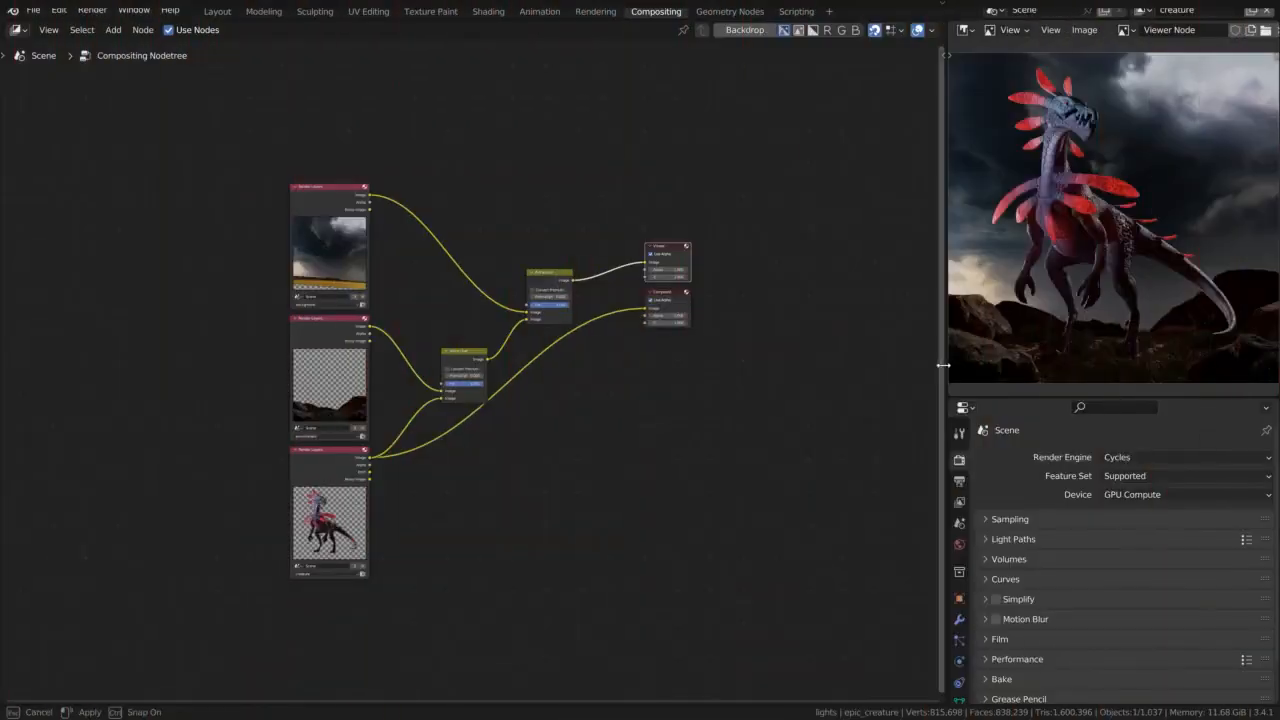
Enlarge the Image Editor area and fit the Viewer image to it
drag(943, 366, 800, 366)
drag(866, 397, 866, 518)
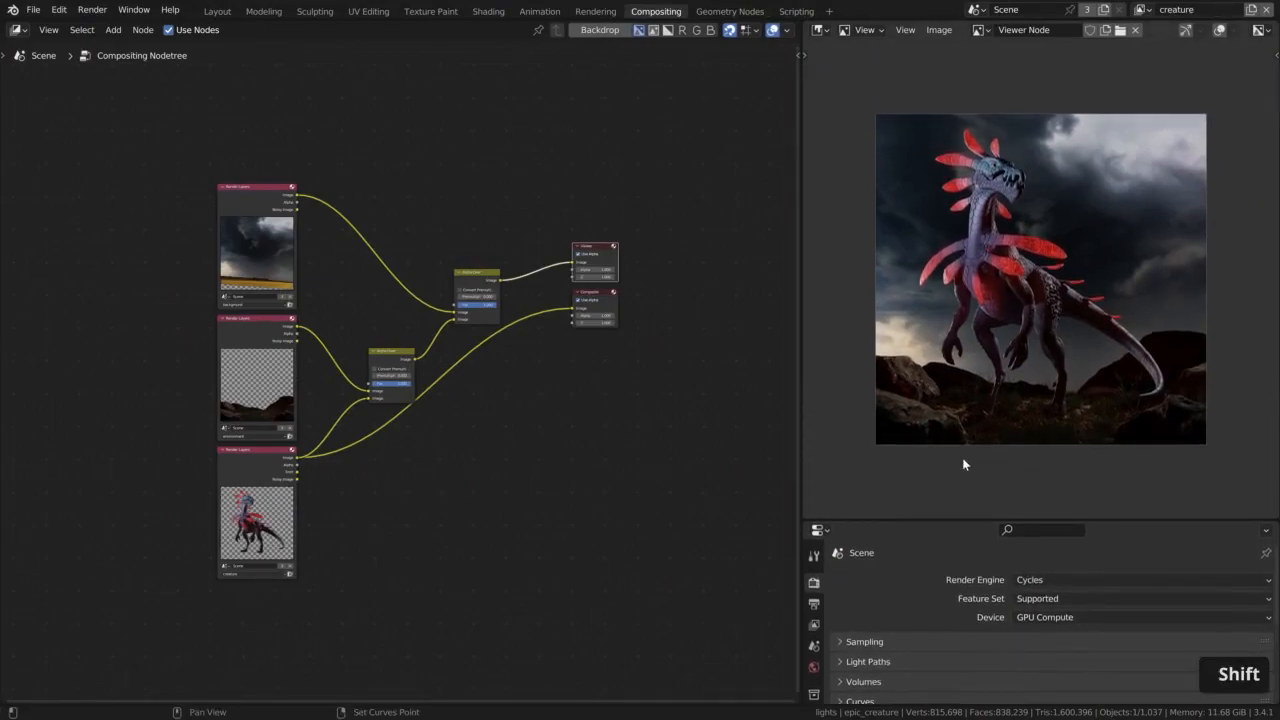
key(shift+Home)
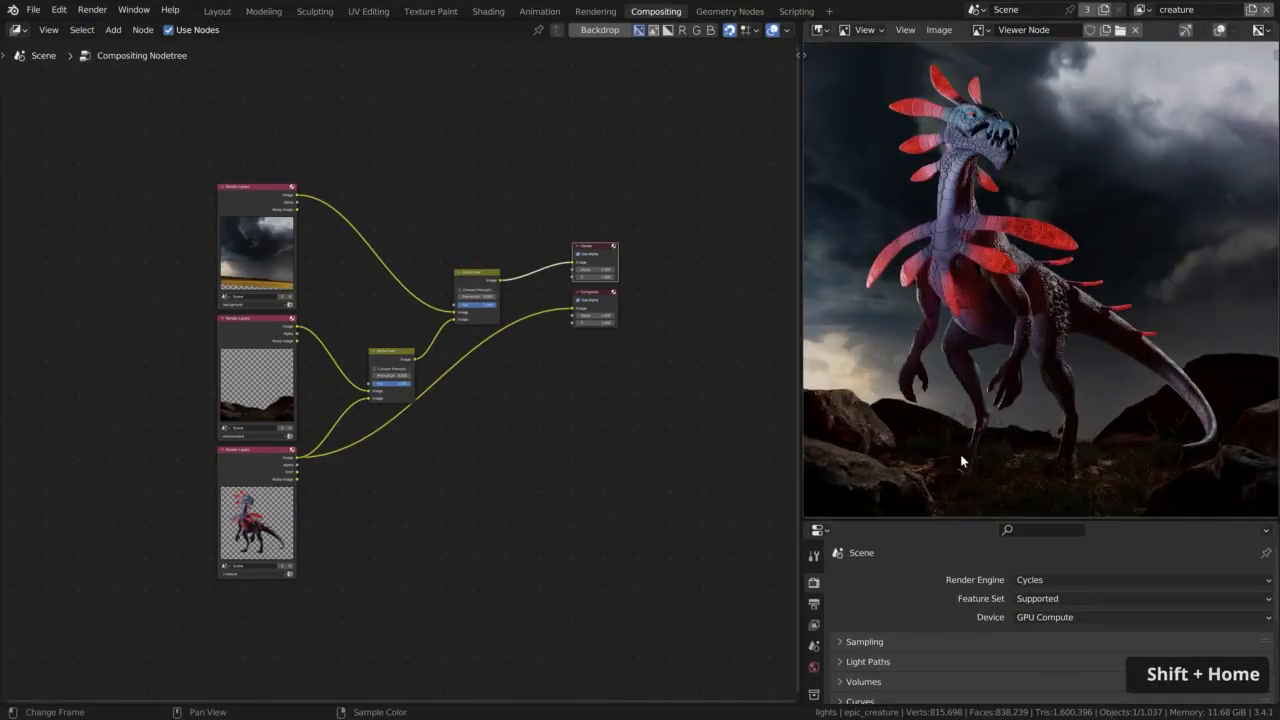
Move the three Render Layers nodes together farther away from the Alpha Over nodes to make room between them
middle_drag(366, 485, 728, 442)
drag(466, 128, 605, 542)
key(g)
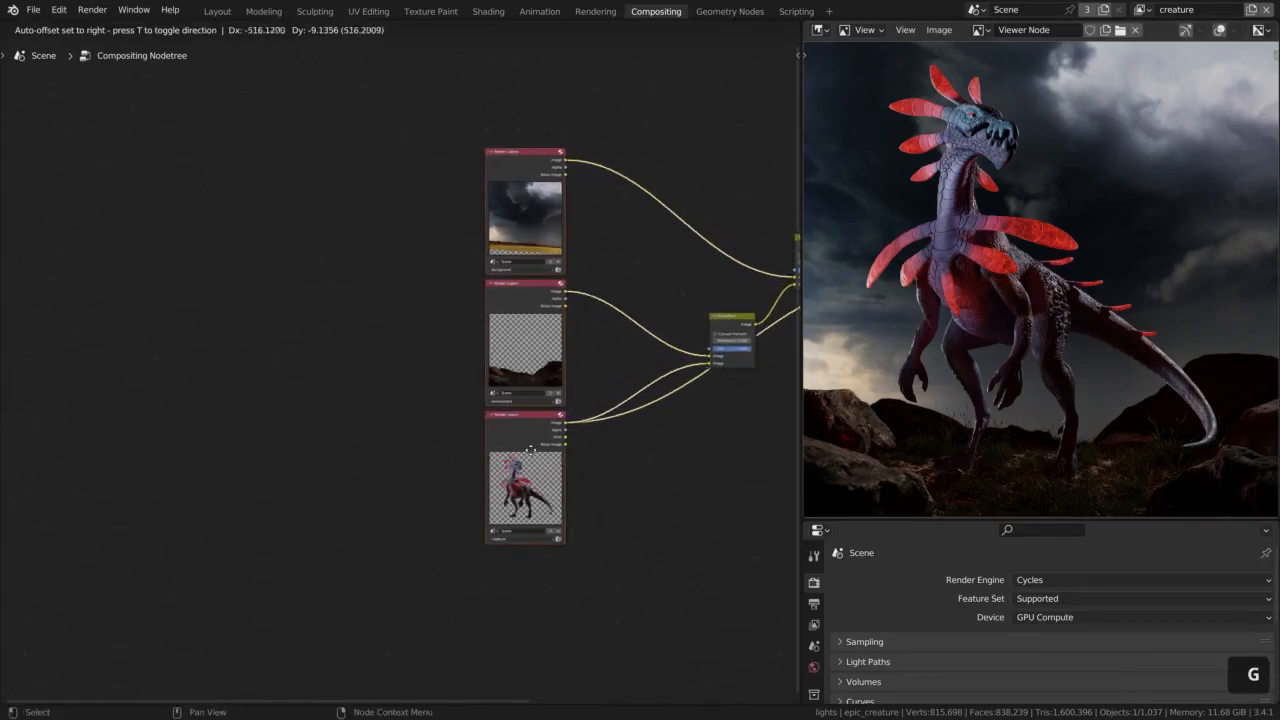
click(405, 459)
click(662, 396)
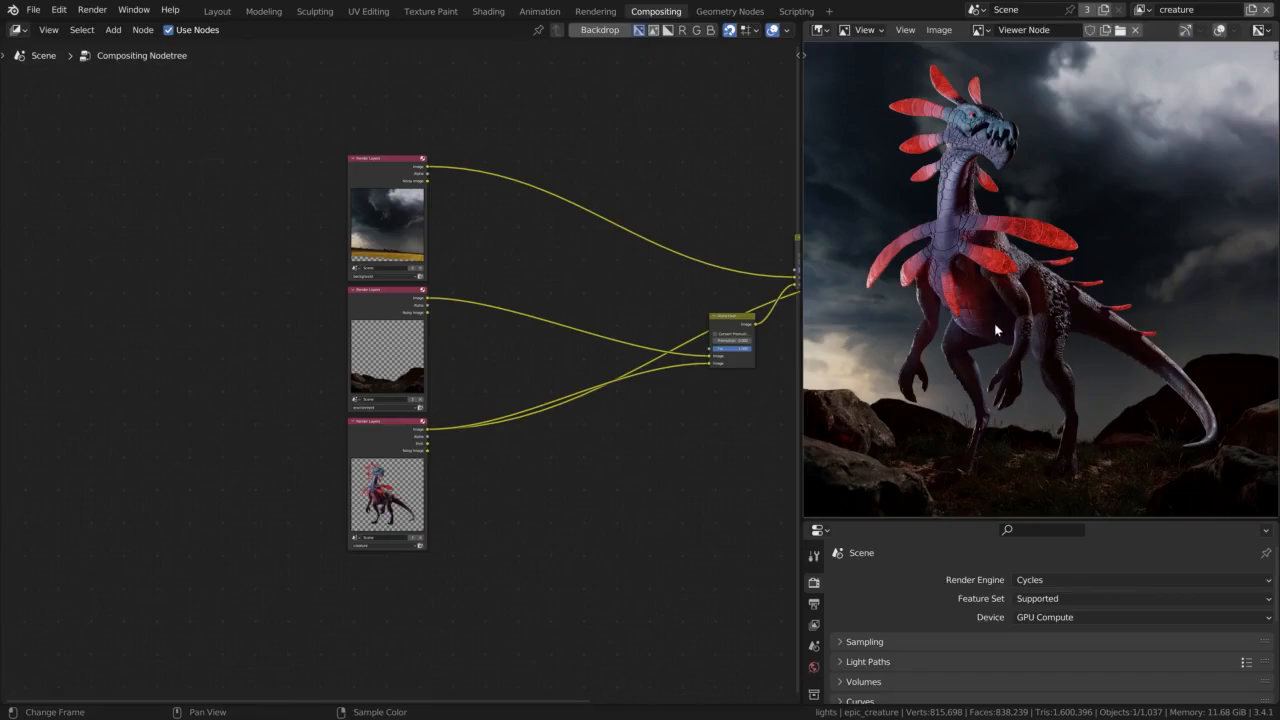
Insert a Hue Saturation Value node into the link leaving the background Render Layers node
scroll(475, 202, up, 2)
middle_drag(476, 203, 455, 265)
key(shift+a)
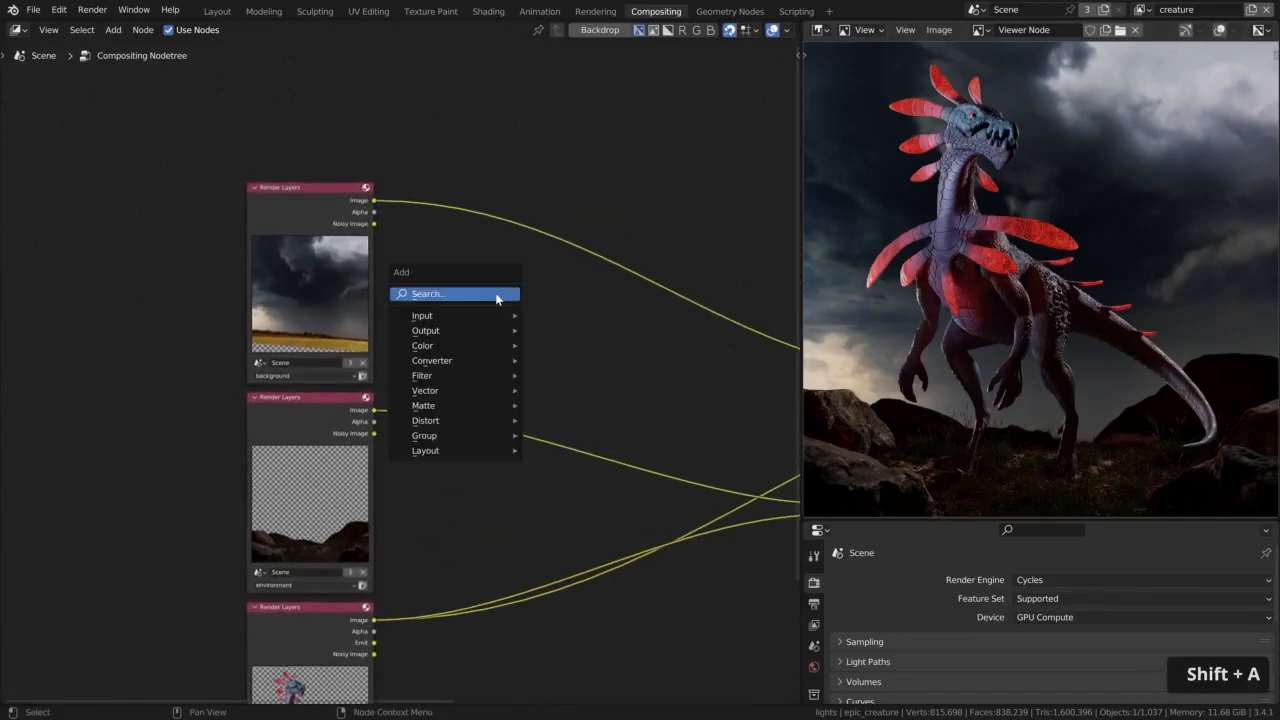
click(425, 291)
text(hue)
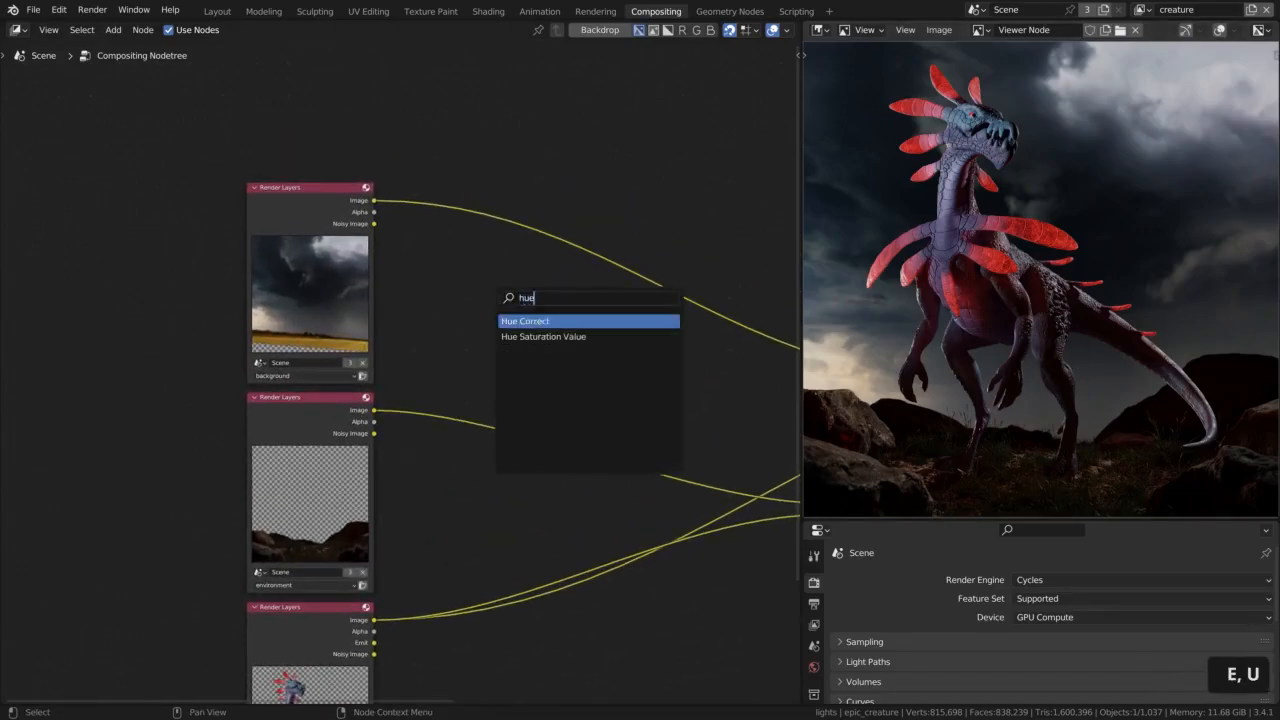
click(520, 336)
click(511, 316)
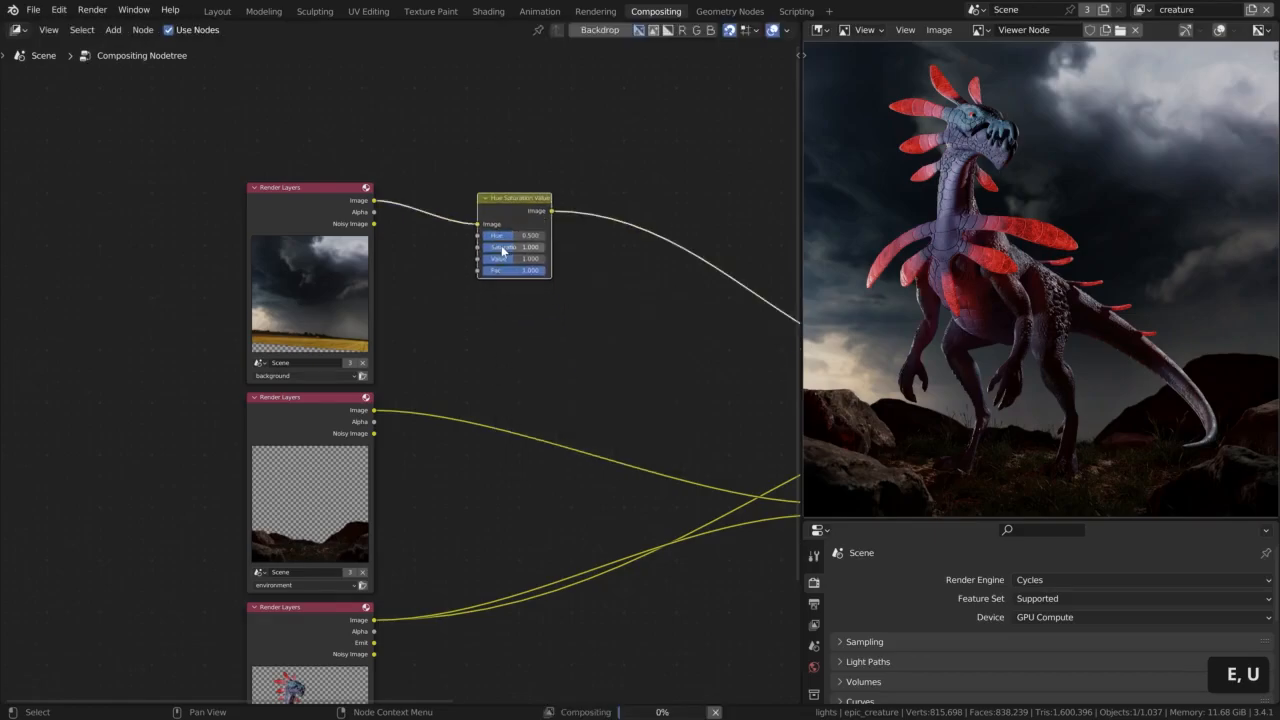
middle_click(551, 275)
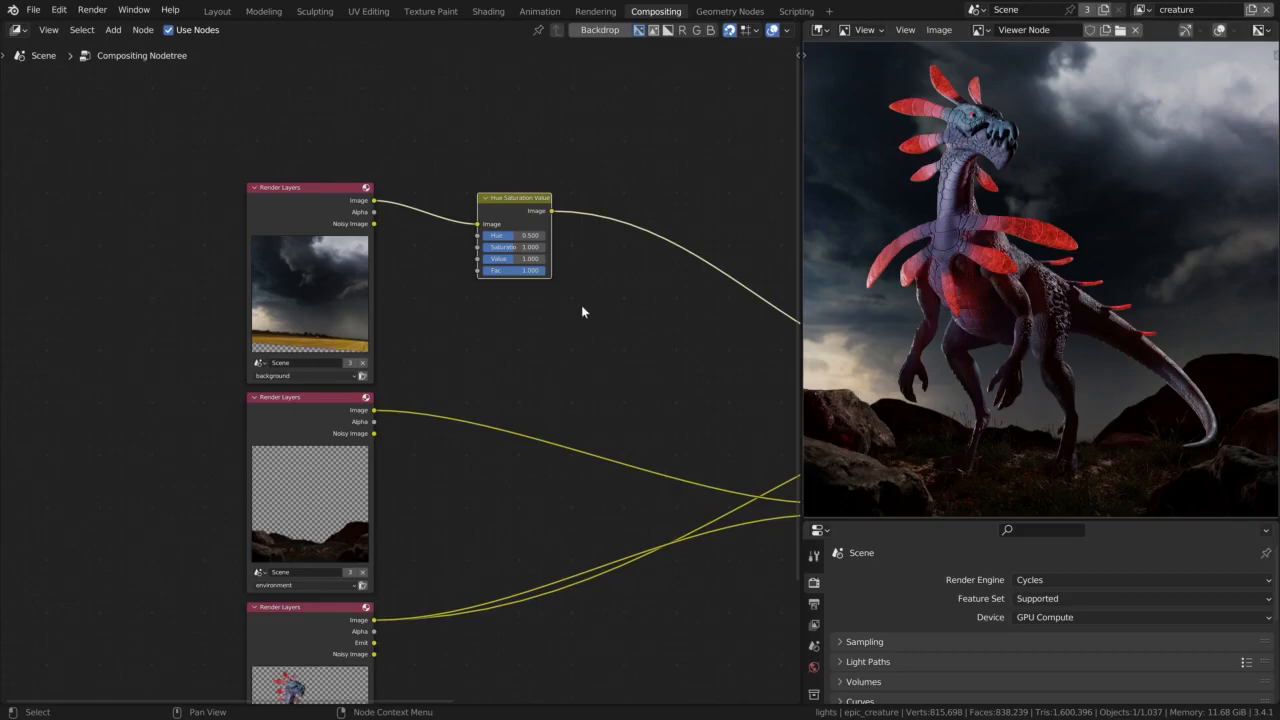
Test a hue shift and a Saturation of 2 on the background's node, restoring Hue to 0.5 and Saturation to 1
scroll(527, 234, up, 3)
drag(480, 243, 615, 263)
double_click(518, 240)
text(0.5)
key(Return)
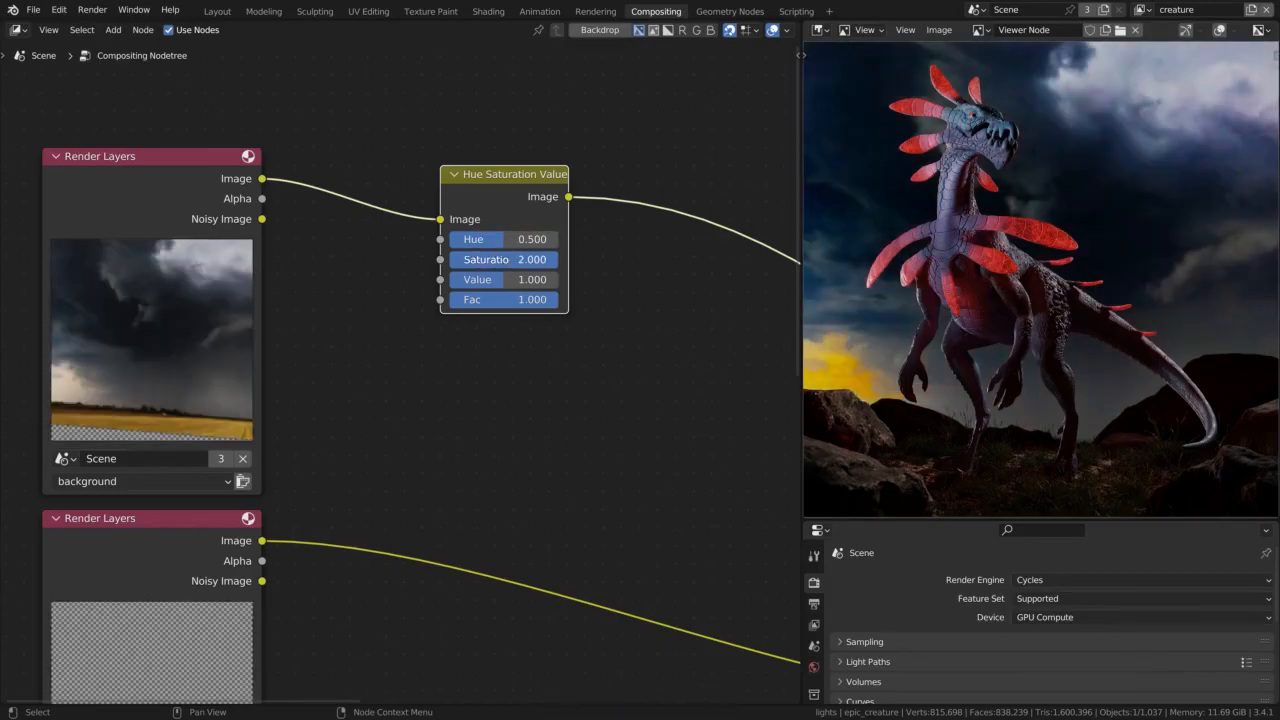
double_click(502, 260)
text(1)
key(Return)
Try a Value of 2 on the background's Hue Saturation Value node, and settle on 0.5
drag(500, 279, 560, 279)
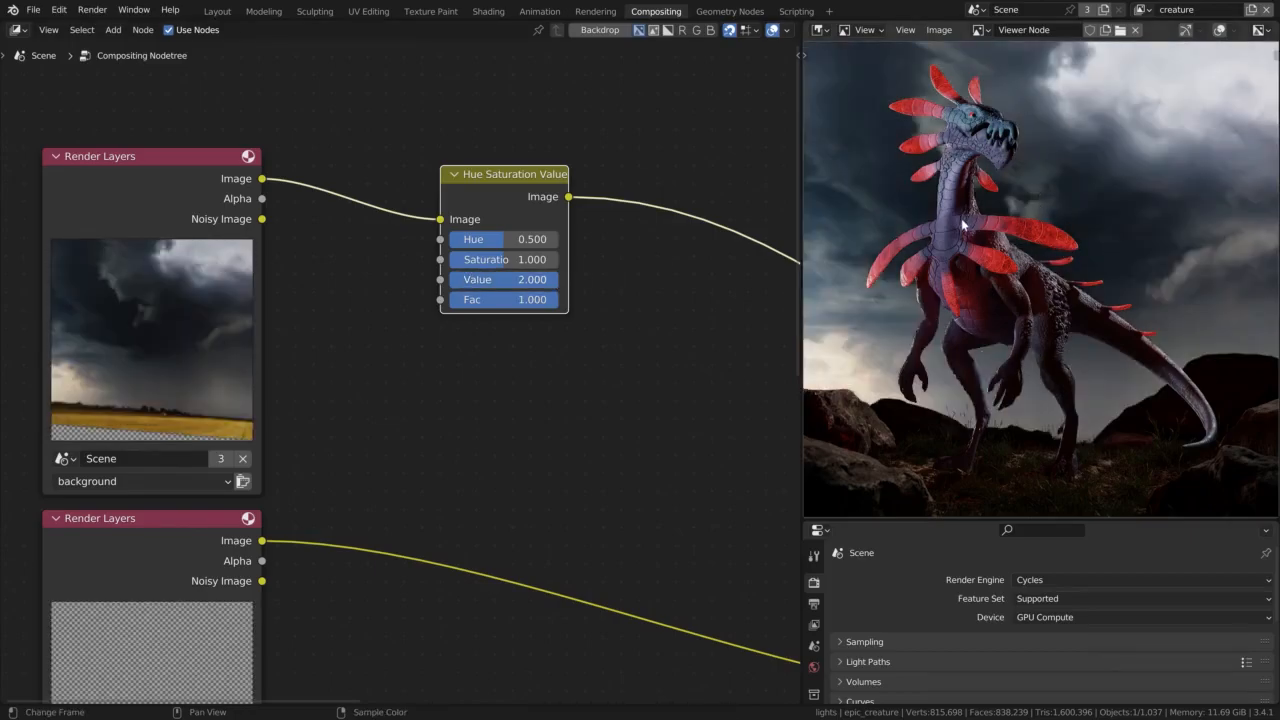
click(500, 279)
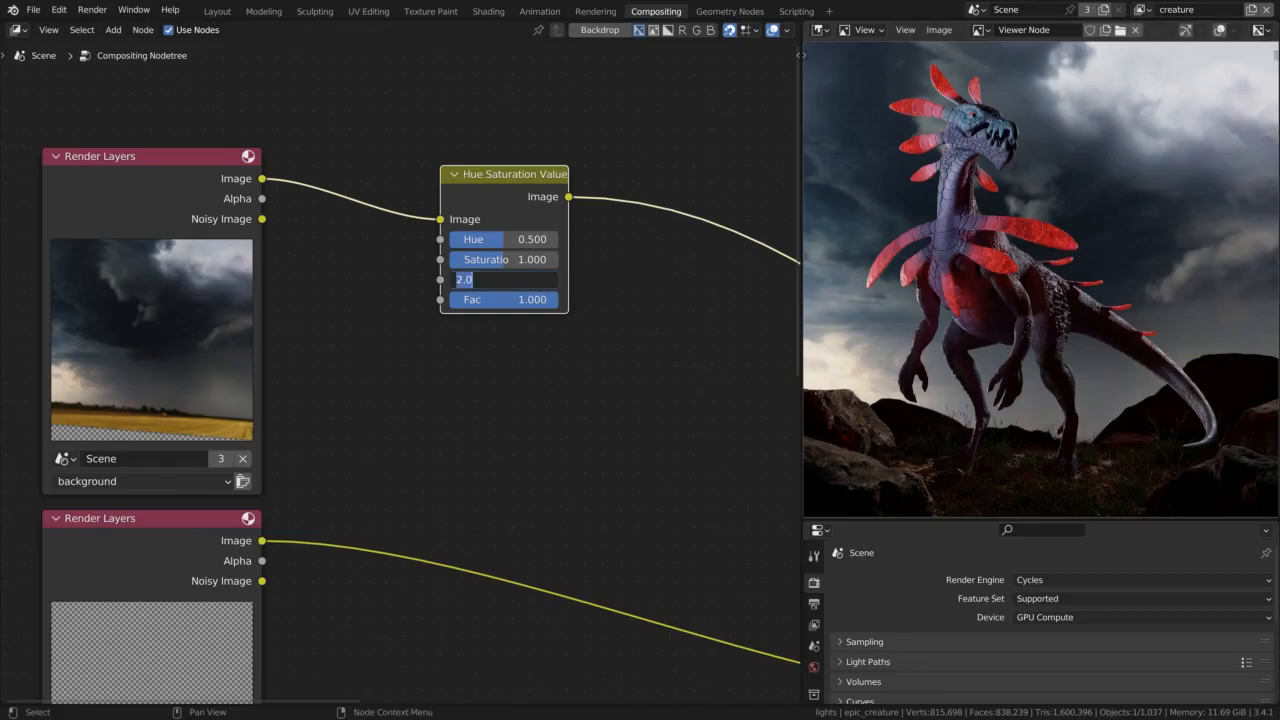
text(0.5)
key(Return)
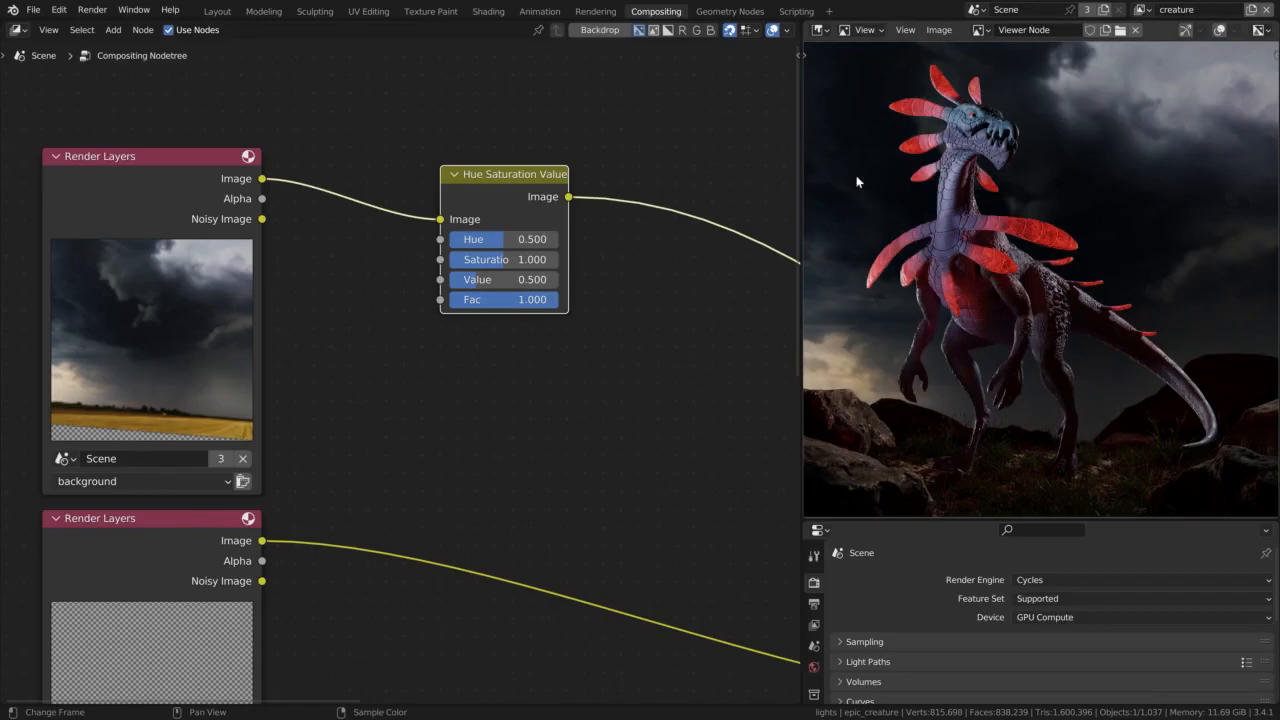
Set the background's Hue Saturation Value node to Saturation 0.5 and Hue 0.9
click(487, 262)
text(0.)
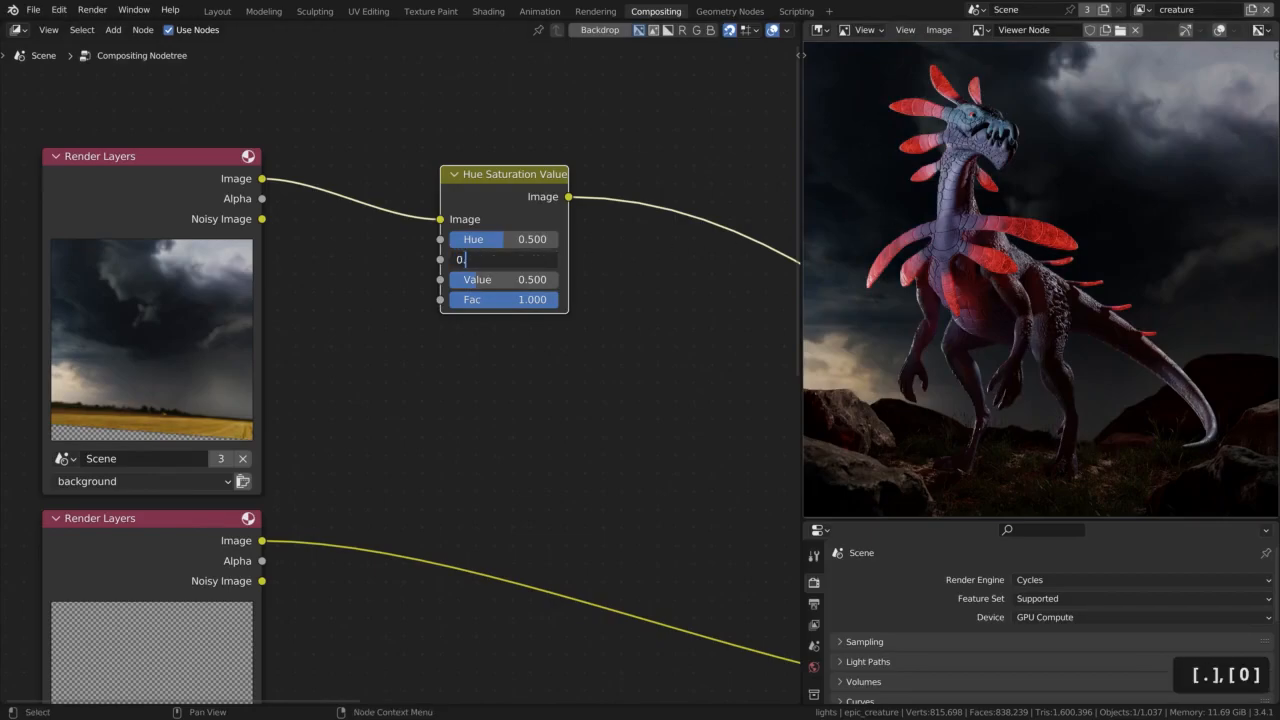
text(5)
key(Return)
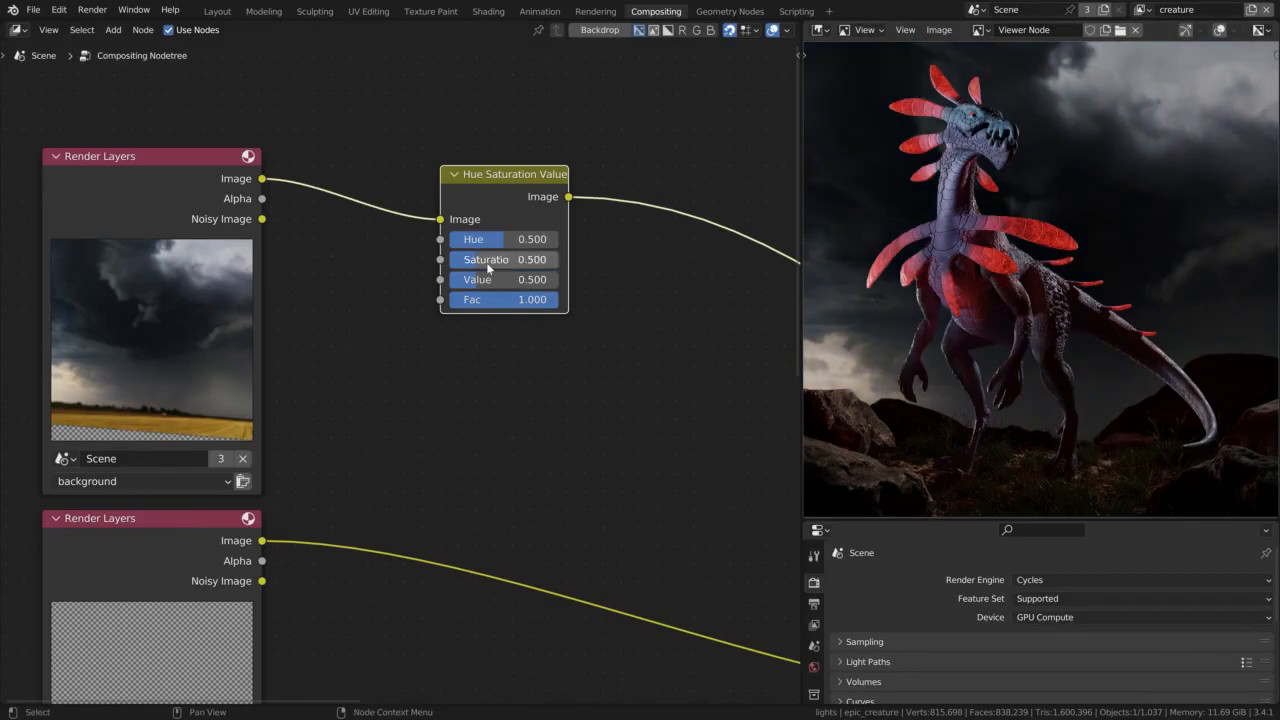
drag(488, 240, 549, 240)
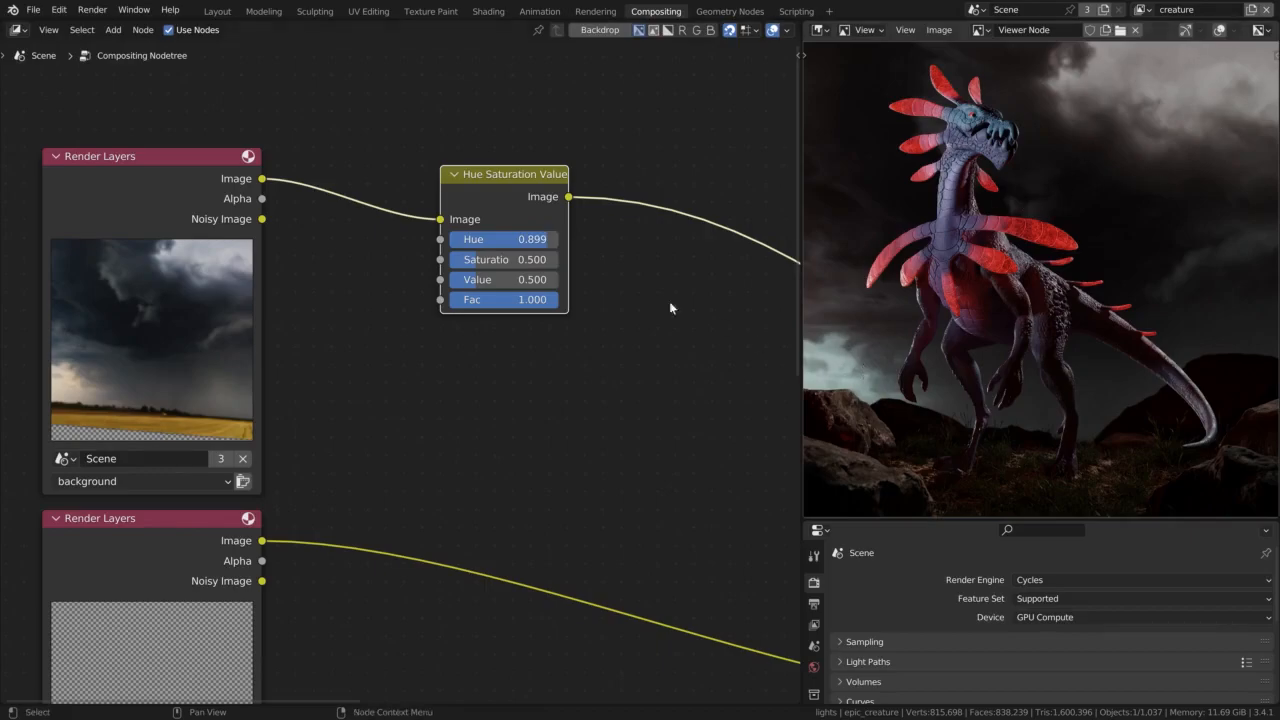
click(495, 239)
text(0.9)
key(Return)
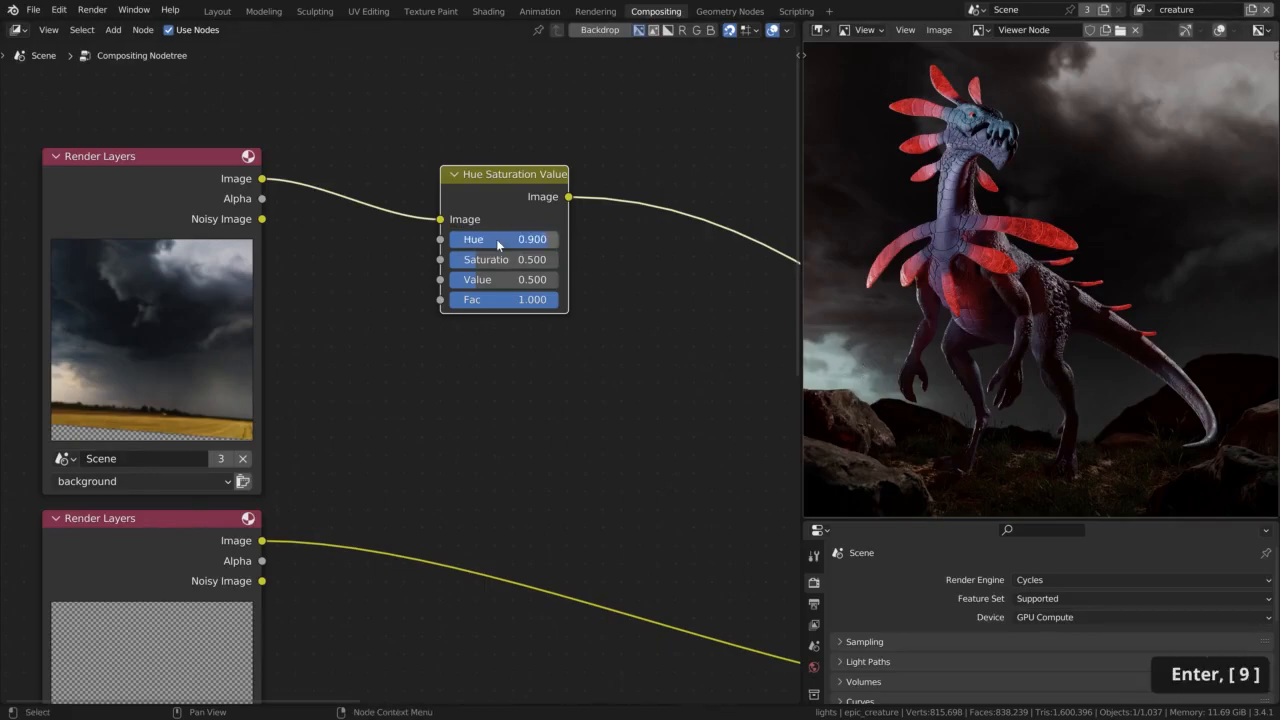
Insert a Gamma node after the background's Hue Saturation Value node and set its Gamma to 1.2
scroll(557, 435, down, 1)
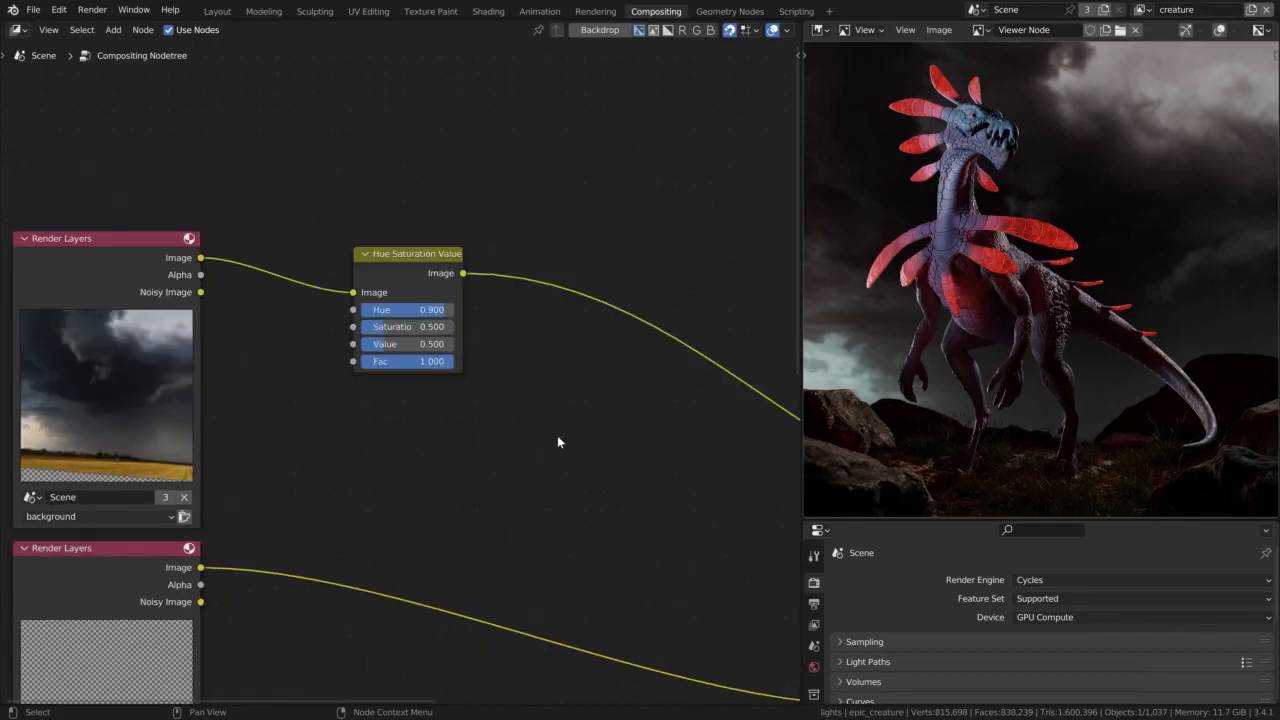
key(shift+a)
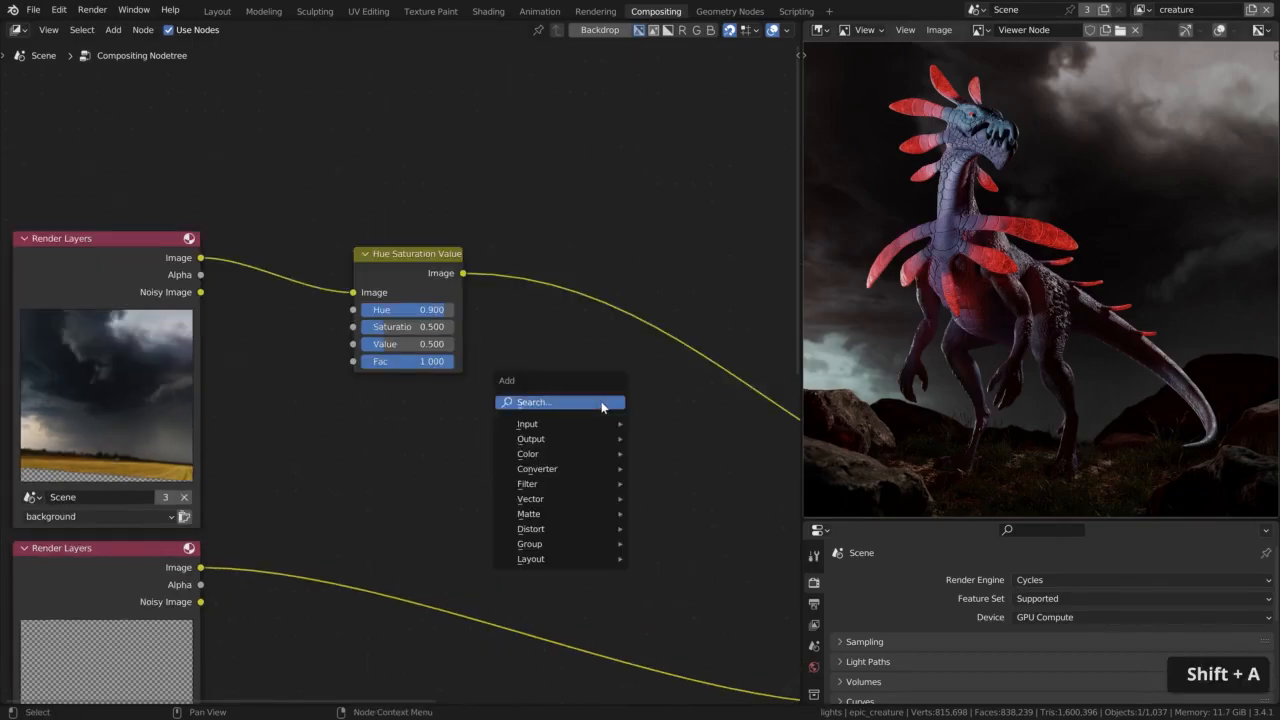
click(601, 403)
text(ga)
click(639, 428)
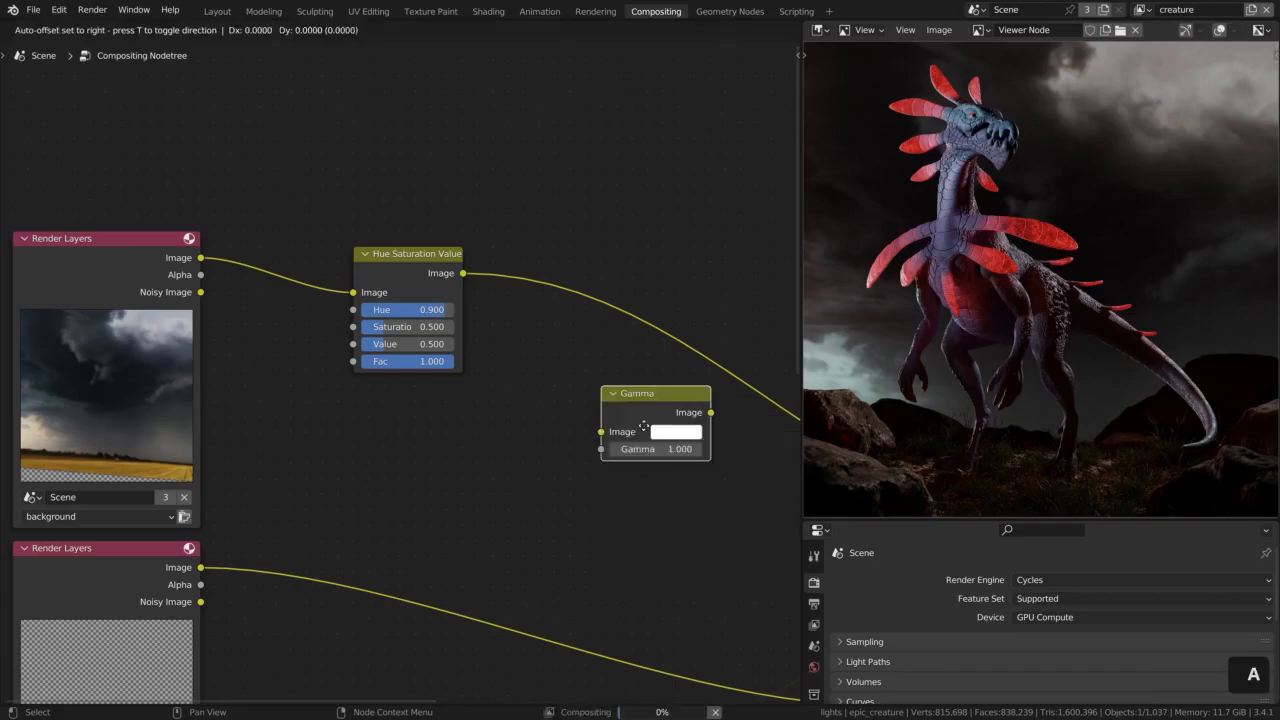
click(546, 317)
click(604, 340)
text(1.2)
key(Return)
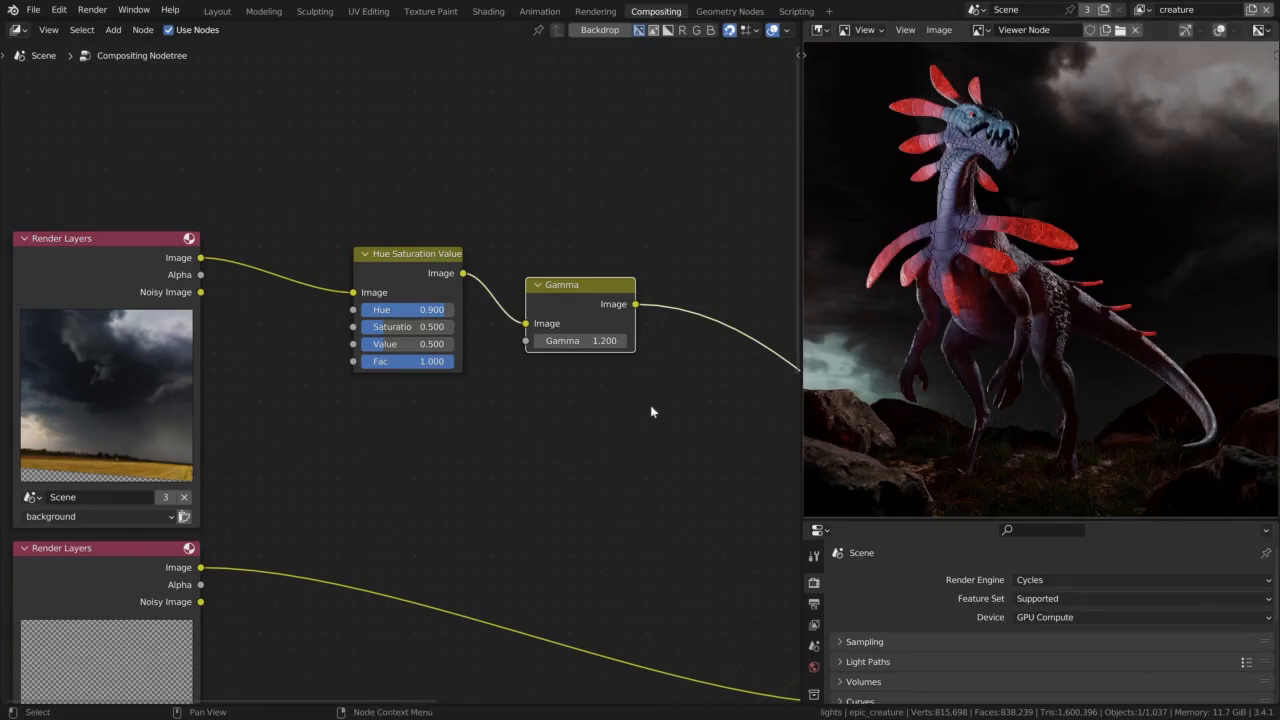
Duplicate the Hue Saturation Value node and insert the copy into the link leaving the environment Render Layers node
scroll(644, 413, down, 4)
middle_drag(659, 459, 572, 339)
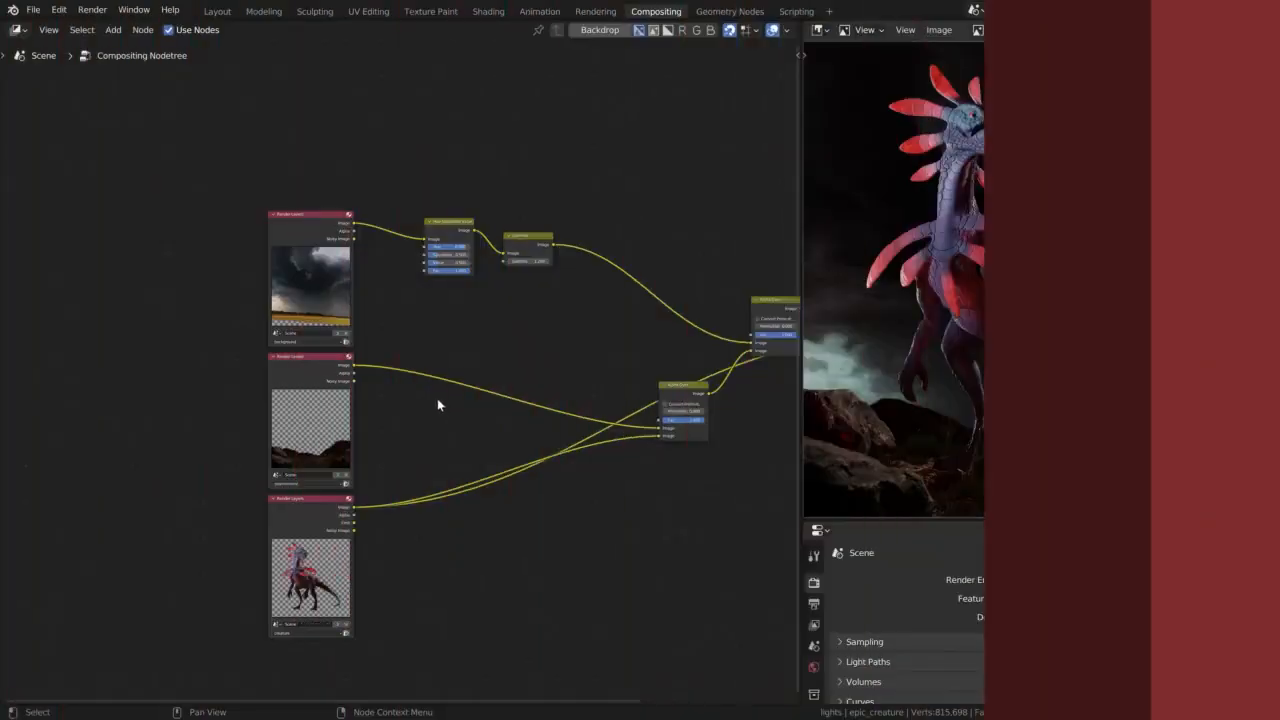
scroll(435, 396, up, 5)
middle_drag(500, 177, 427, 145)
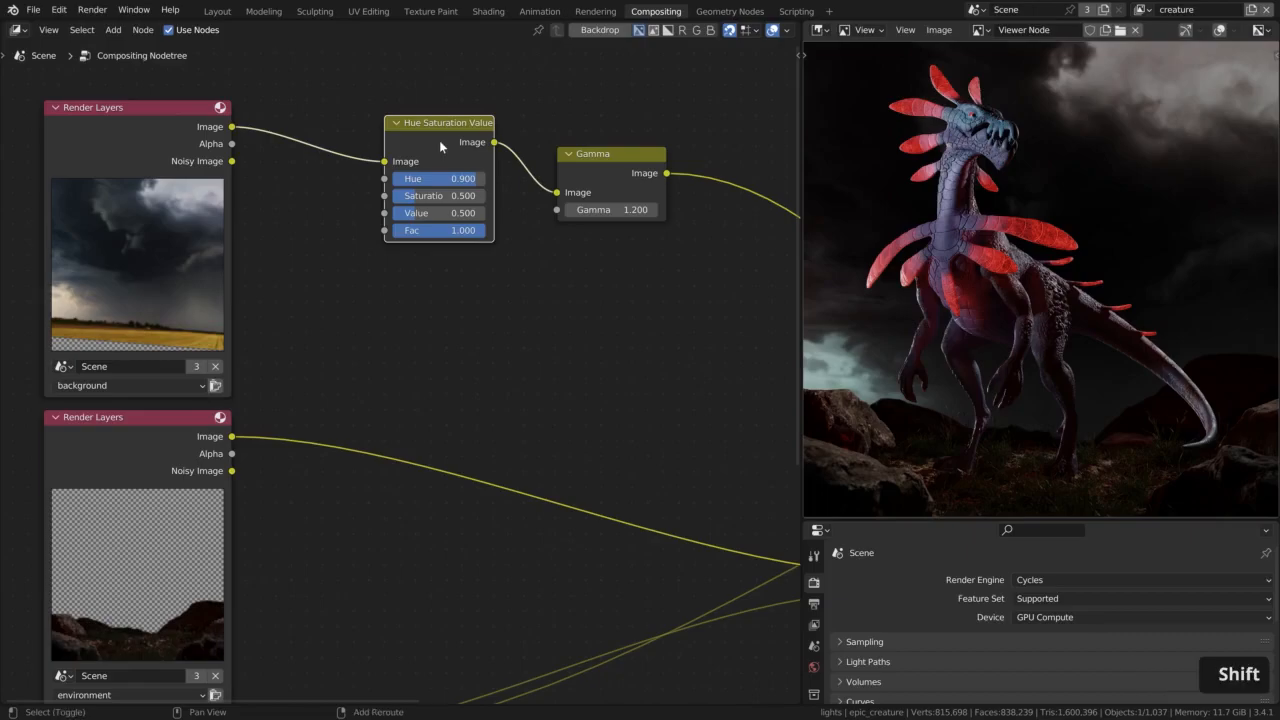
key(shift+d)
click(426, 420)
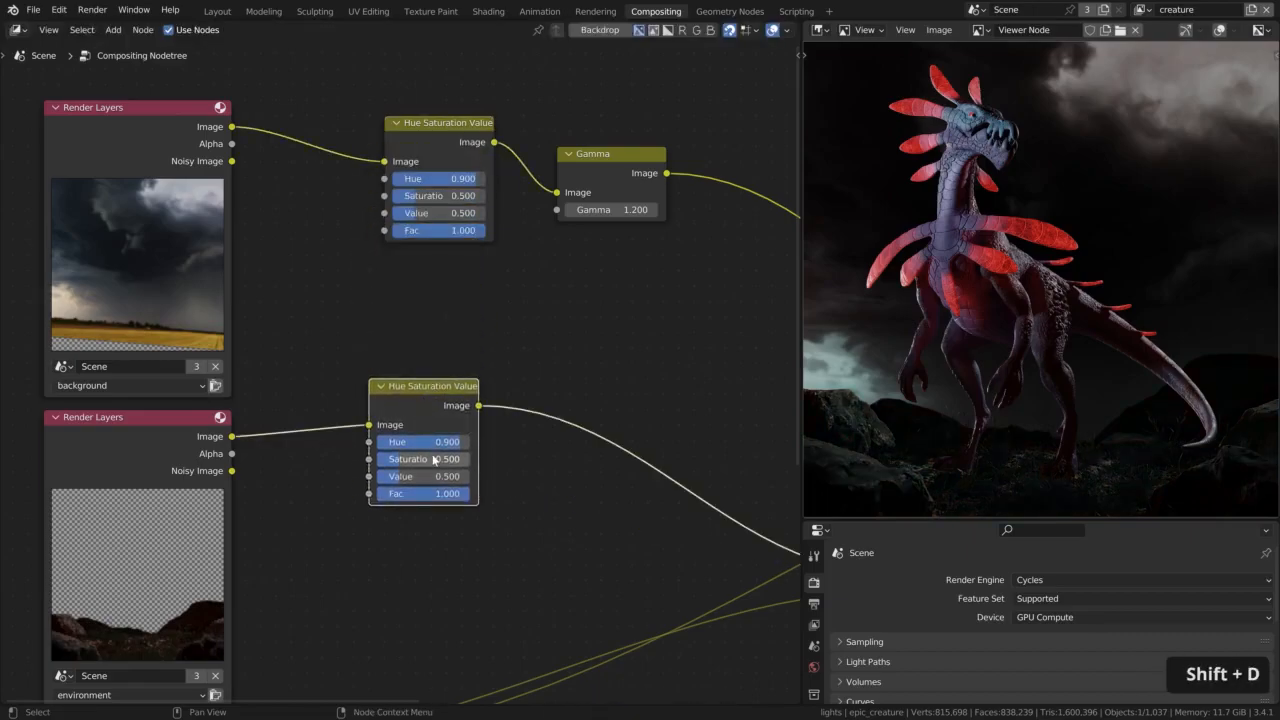
Reset the environment's Hue Saturation Value node to Hue 0.5, Saturation 1 and Value 1
double_click(434, 441)
text(0.5)
key(Return)
double_click(430, 459)
text(1)
key(Return)
double_click(428, 476)
text(1)
key(Return)
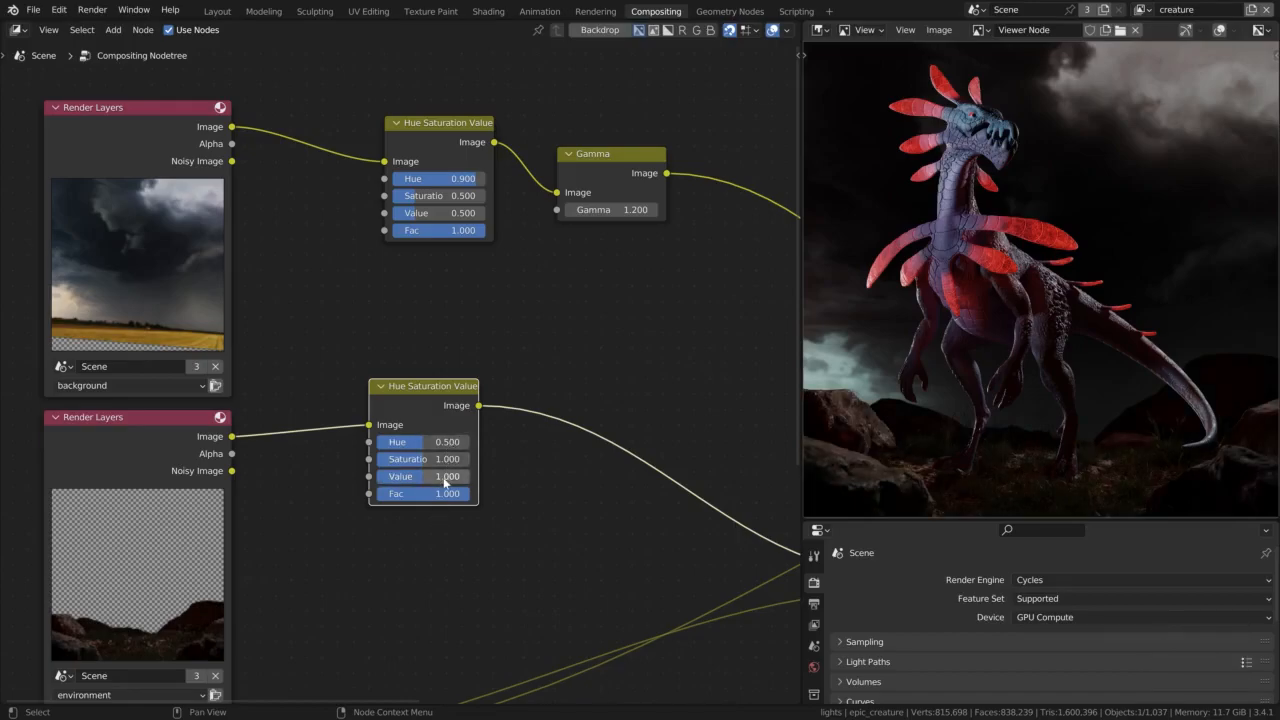
Try Values of 0.5 and 0.75 on the environment's Hue Saturation Value node
scroll(445, 481, up, 3)
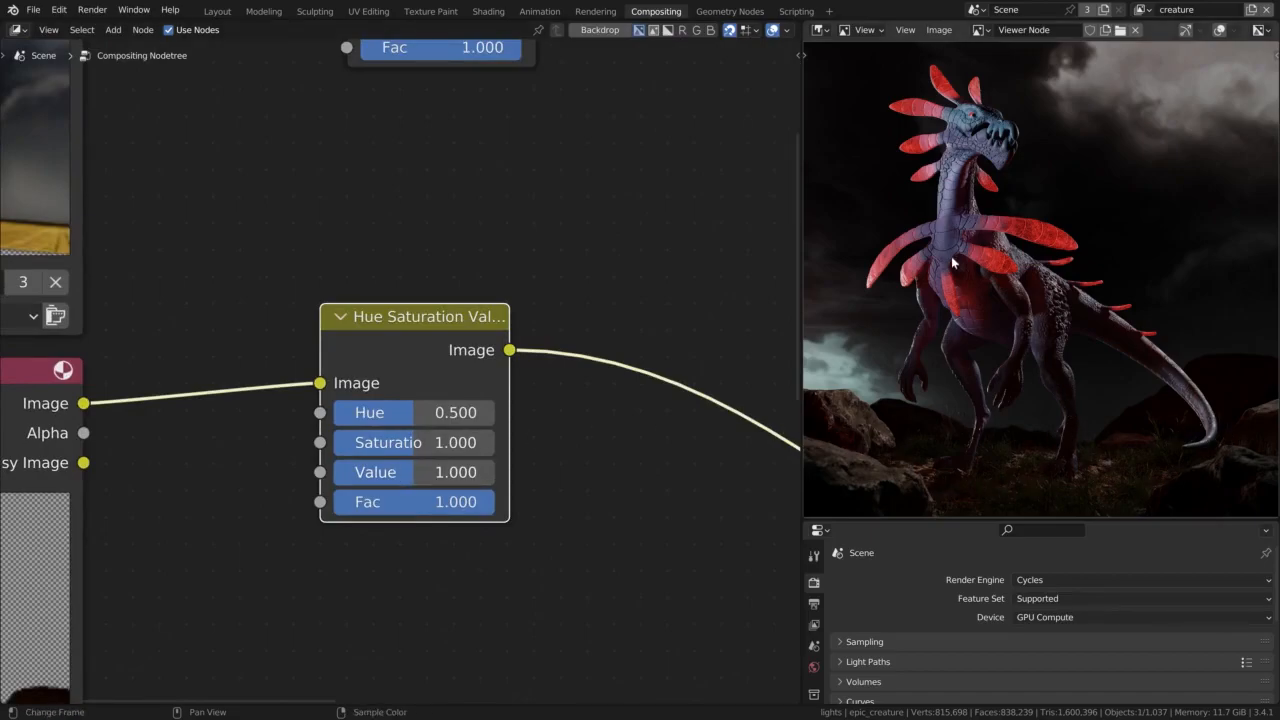
click(415, 472)
text(0.5)
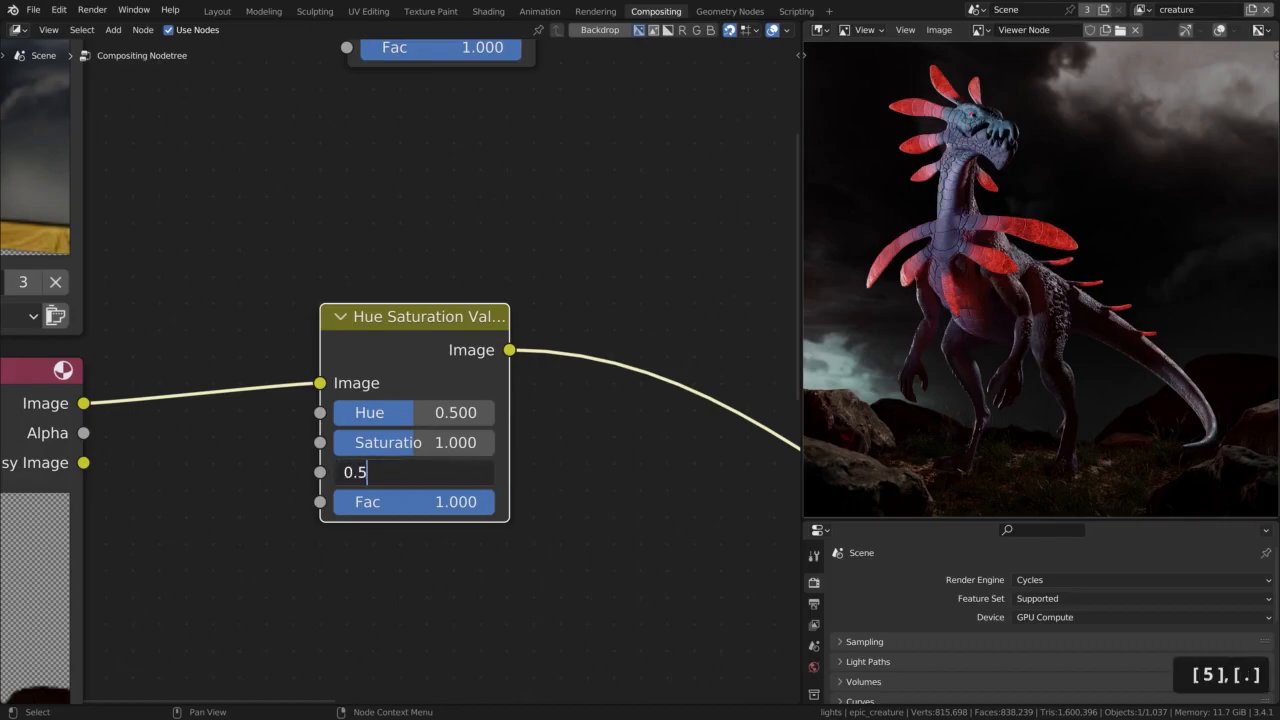
key(Return)
click(355, 472)
text(0.75)
key(Return)
Set the environment node's Value to 0.6 and, after trying 0.5, its Saturation to 0.75
click(405, 473)
text(0.6)
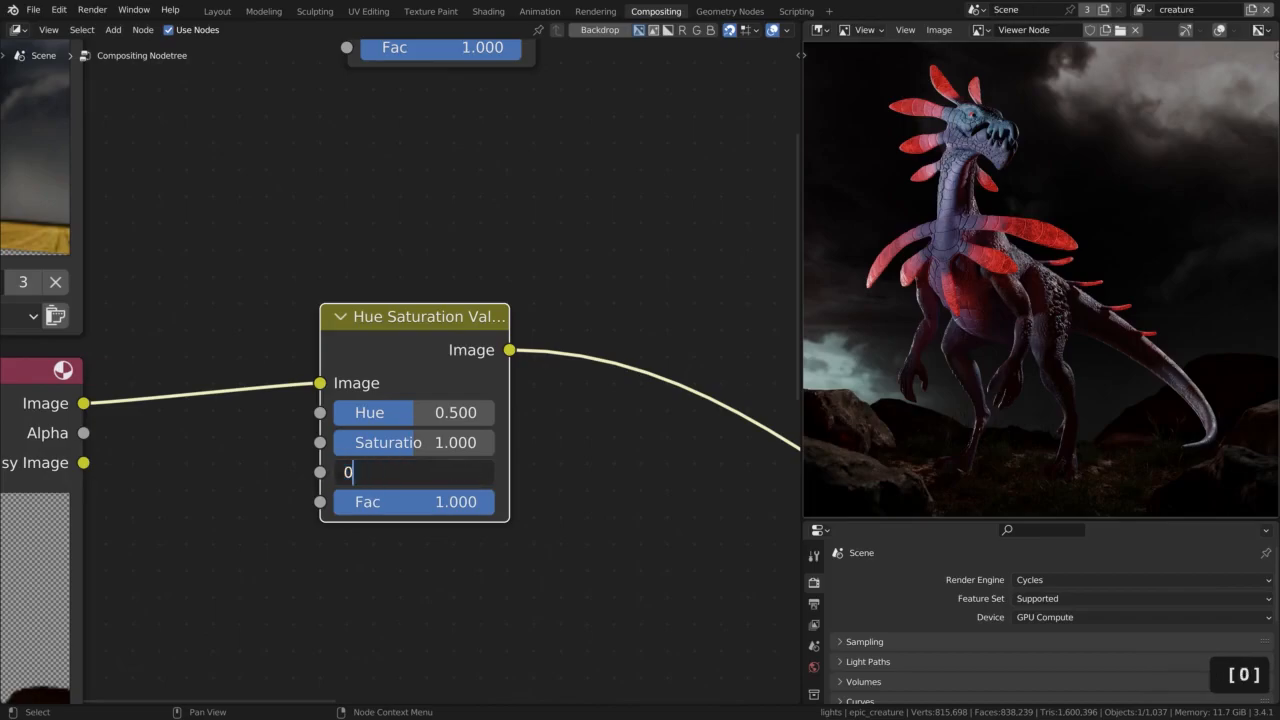
key(Return)
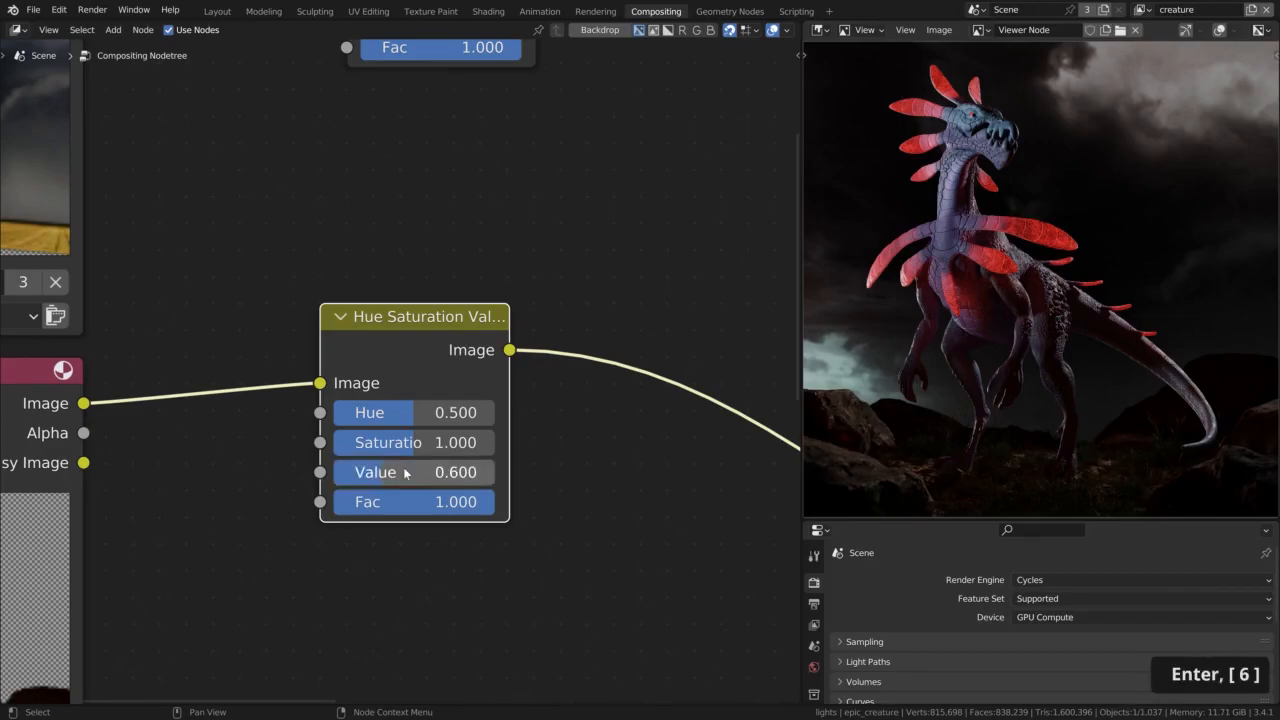
click(411, 449)
text(0.5)
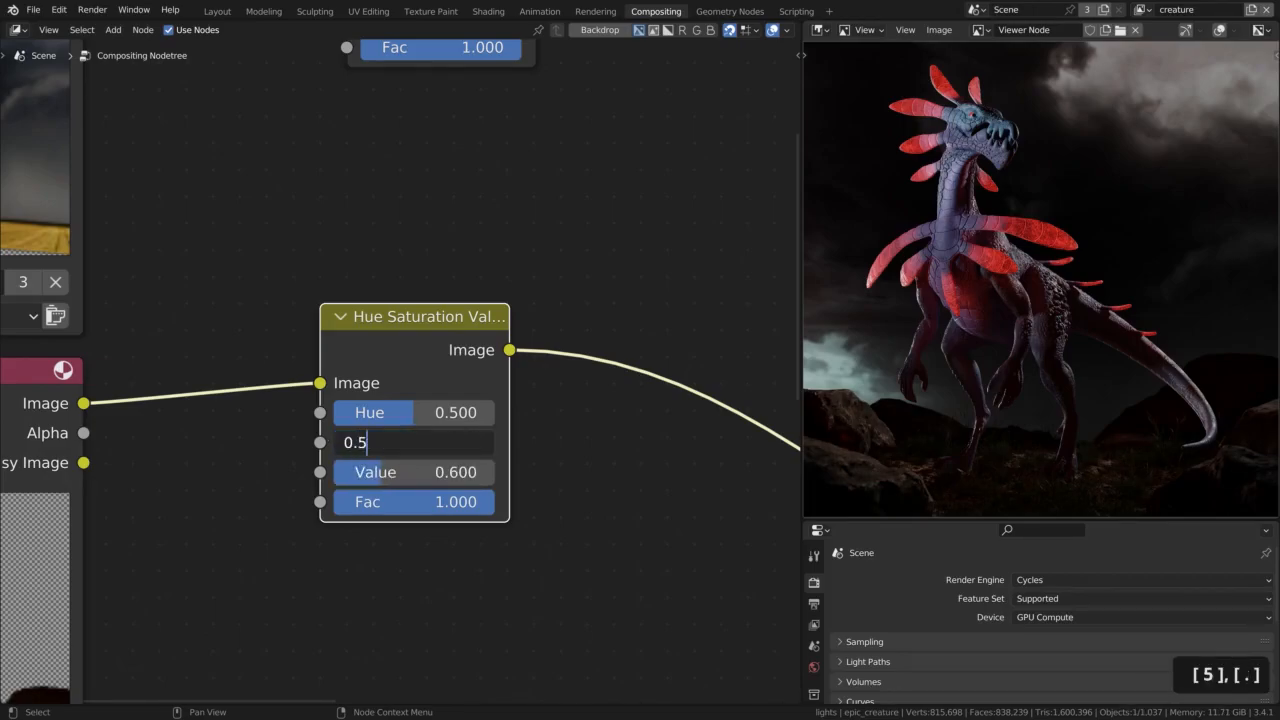
key(Return)
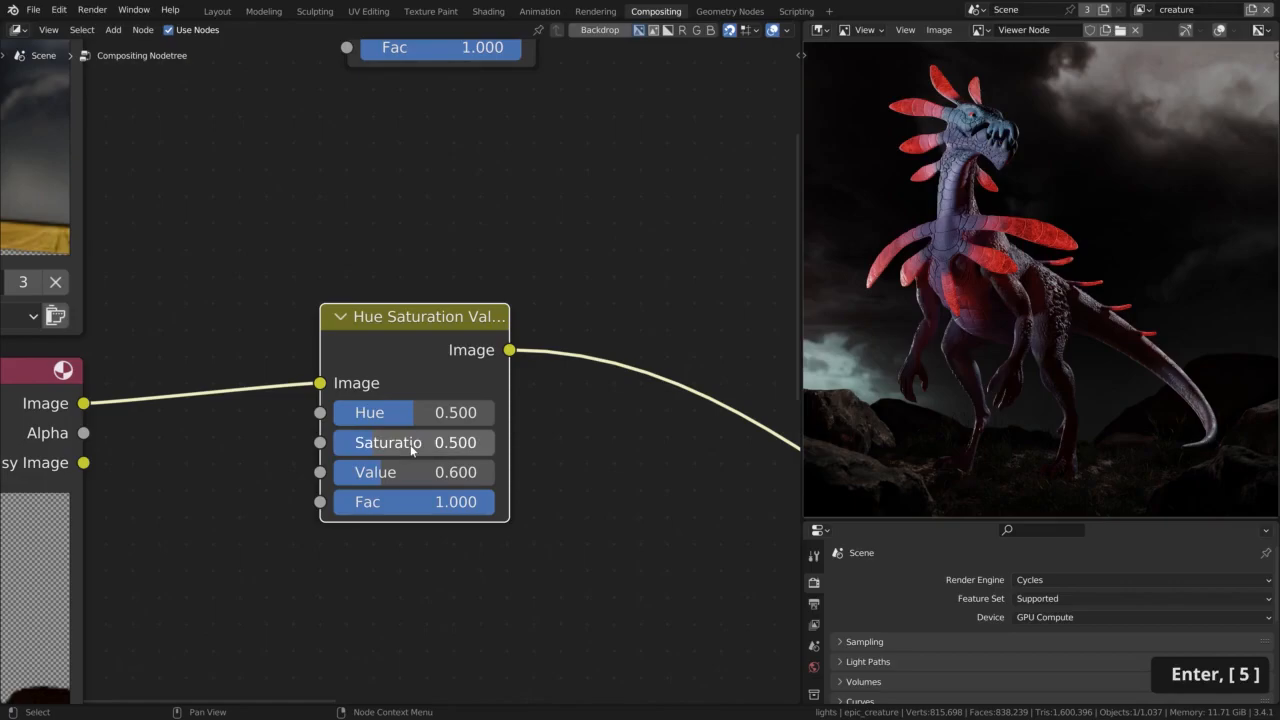
click(411, 449)
text(0.75)
key(Return)
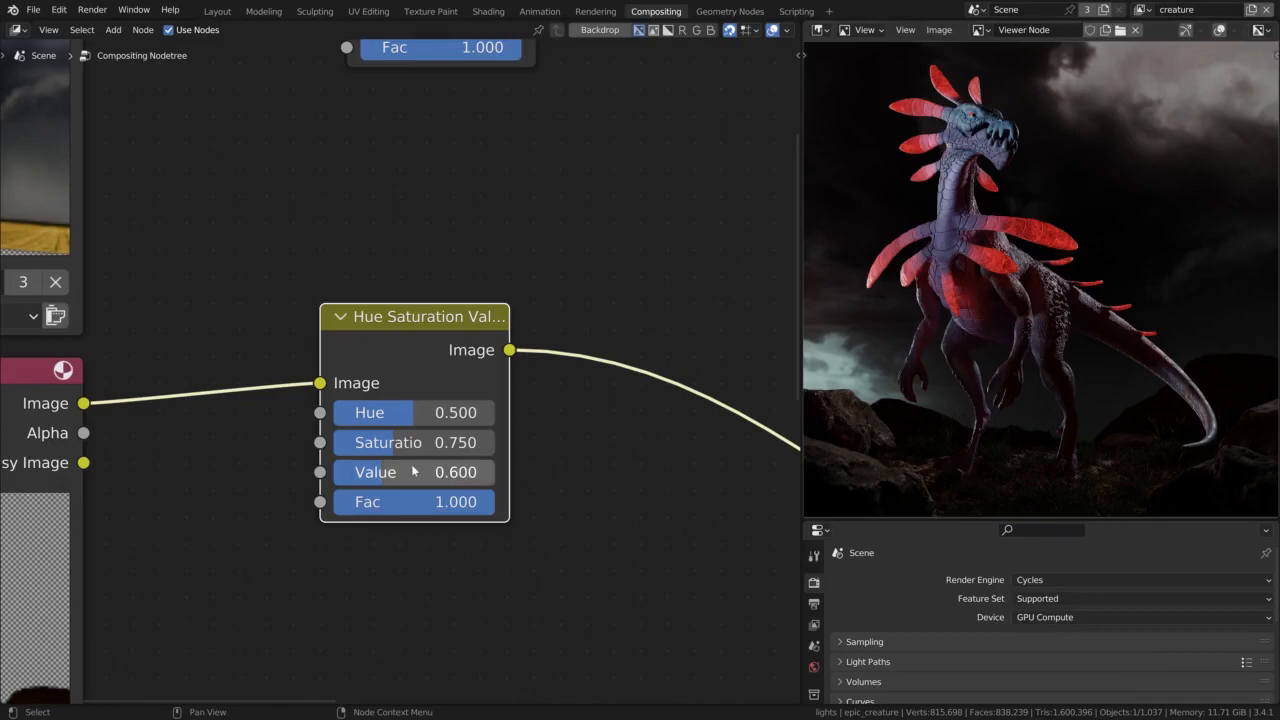
Insert an Exposure node into the link between the creature Render Layers node and the first Alpha Over node
scroll(416, 465, down, 6)
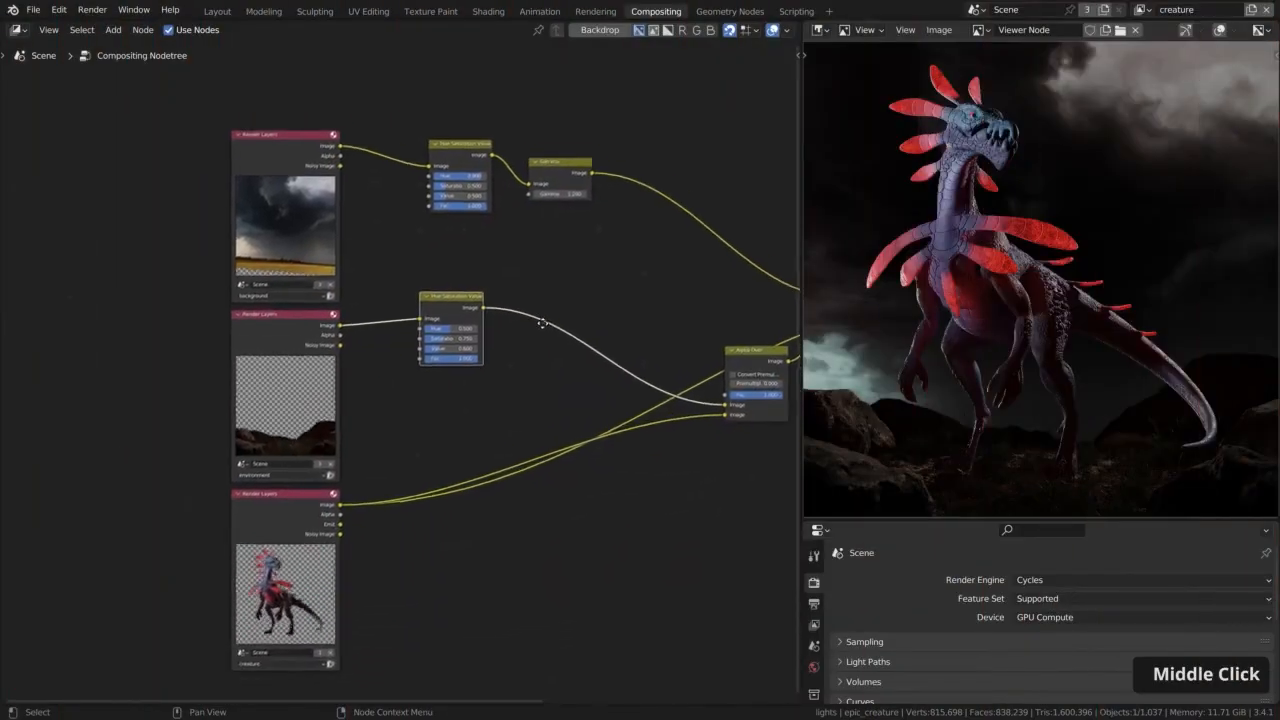
middle_drag(539, 331, 553, 275)
key(shift+a)
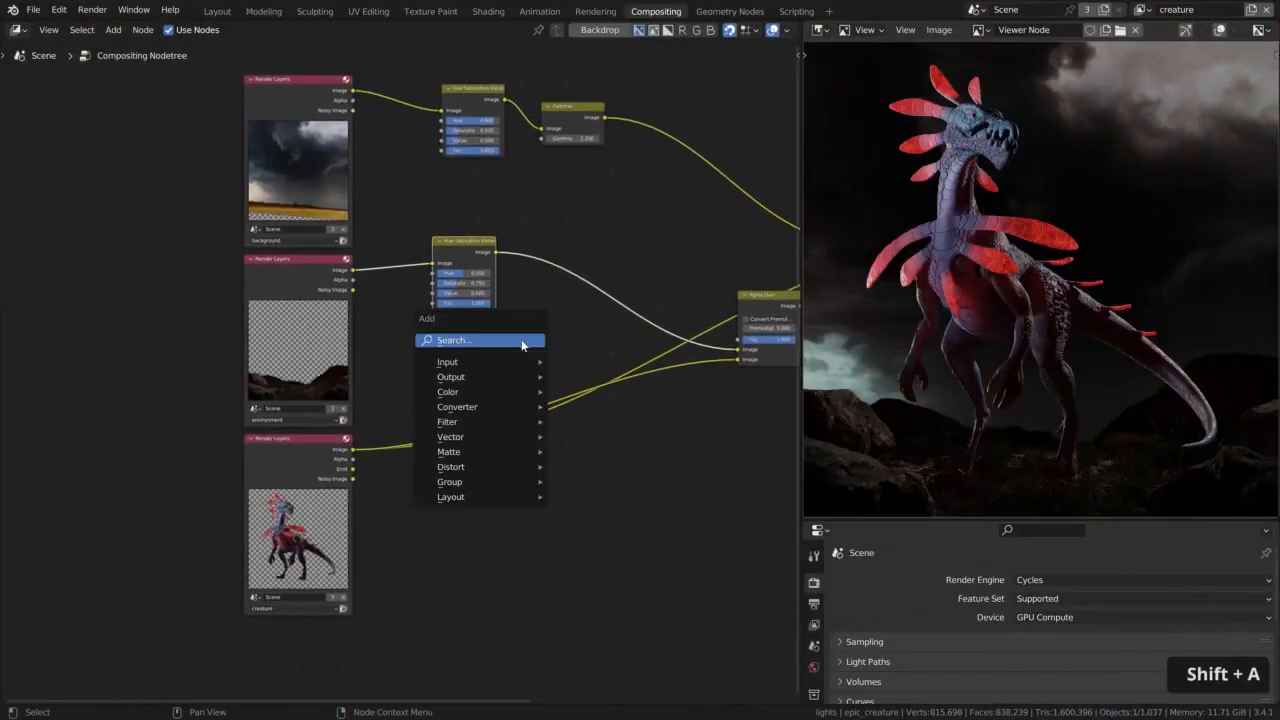
text(ex)
key(Return)
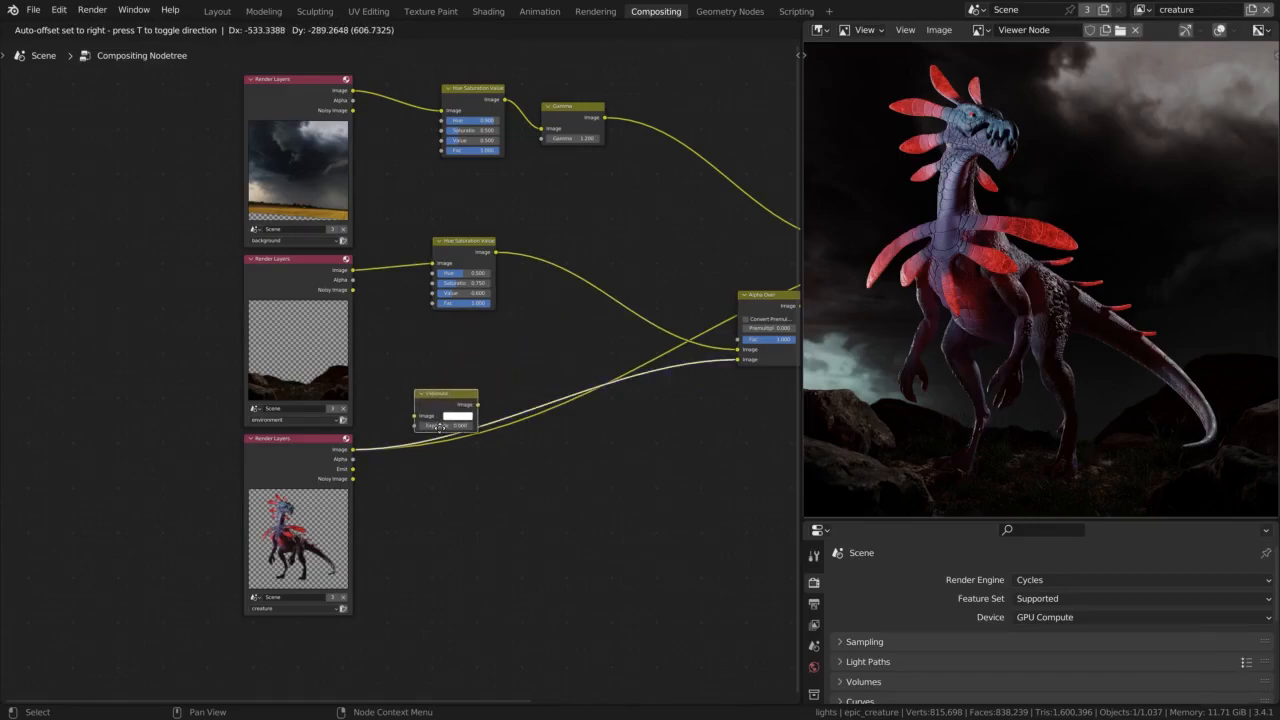
click(441, 426)
key(g)
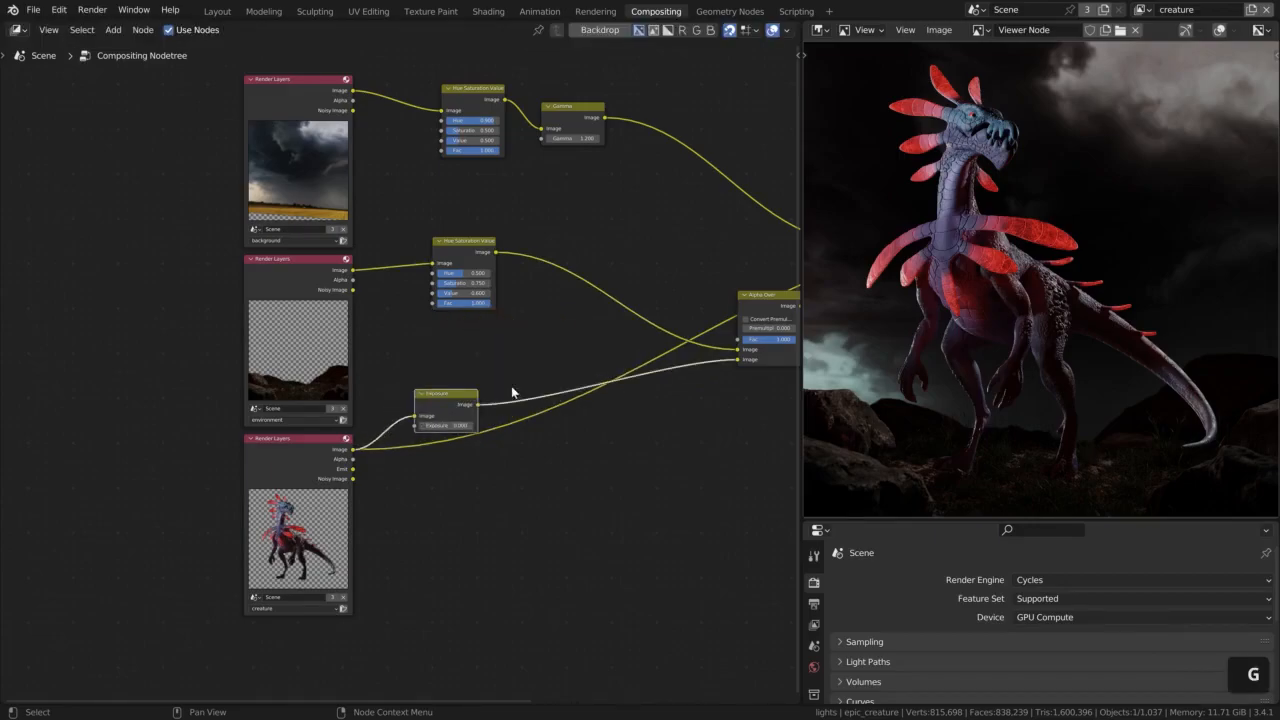
click(758, 289)
Try higher exposures up to at least 0.7 on the creature's Exposure node, and settle on 0.5
scroll(445, 424, up, 12)
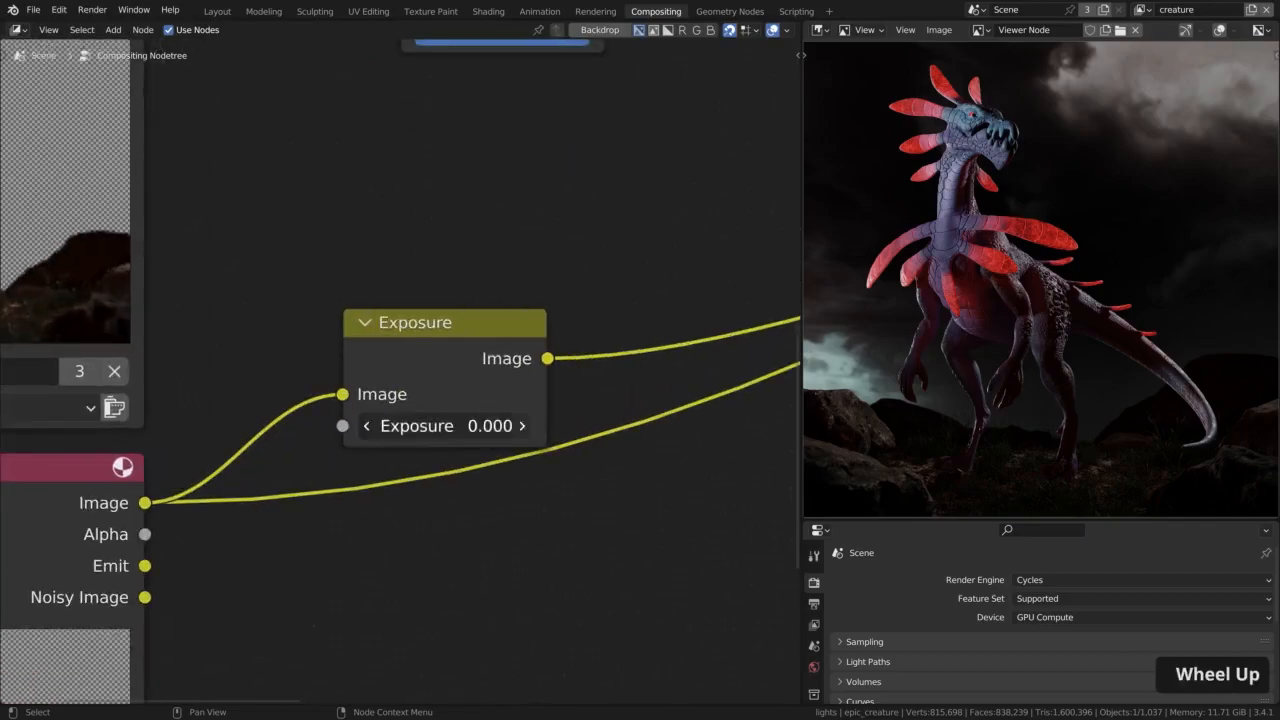
click(522, 426)
click(522, 426)
click(522, 426)
click(522, 426)
click(522, 426)
click(522, 426)
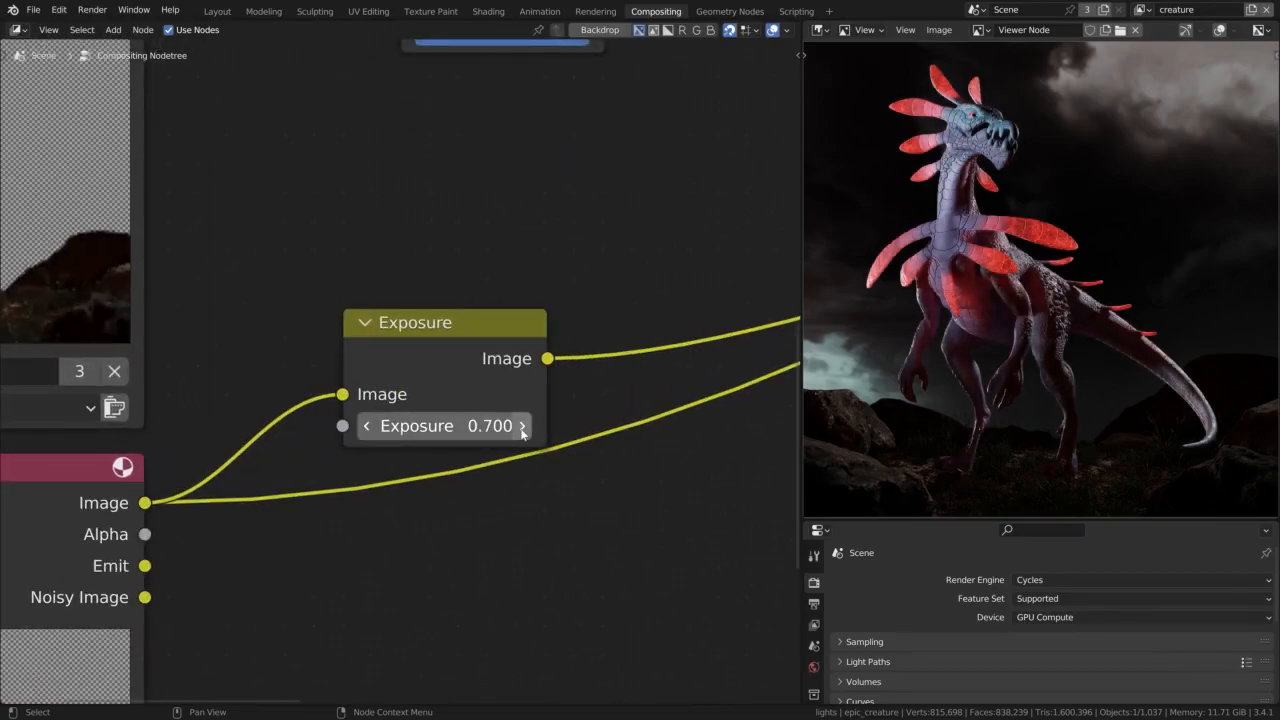
click(522, 426)
click(366, 426)
click(366, 426)
click(366, 426)
scroll(366, 426, down, 5)
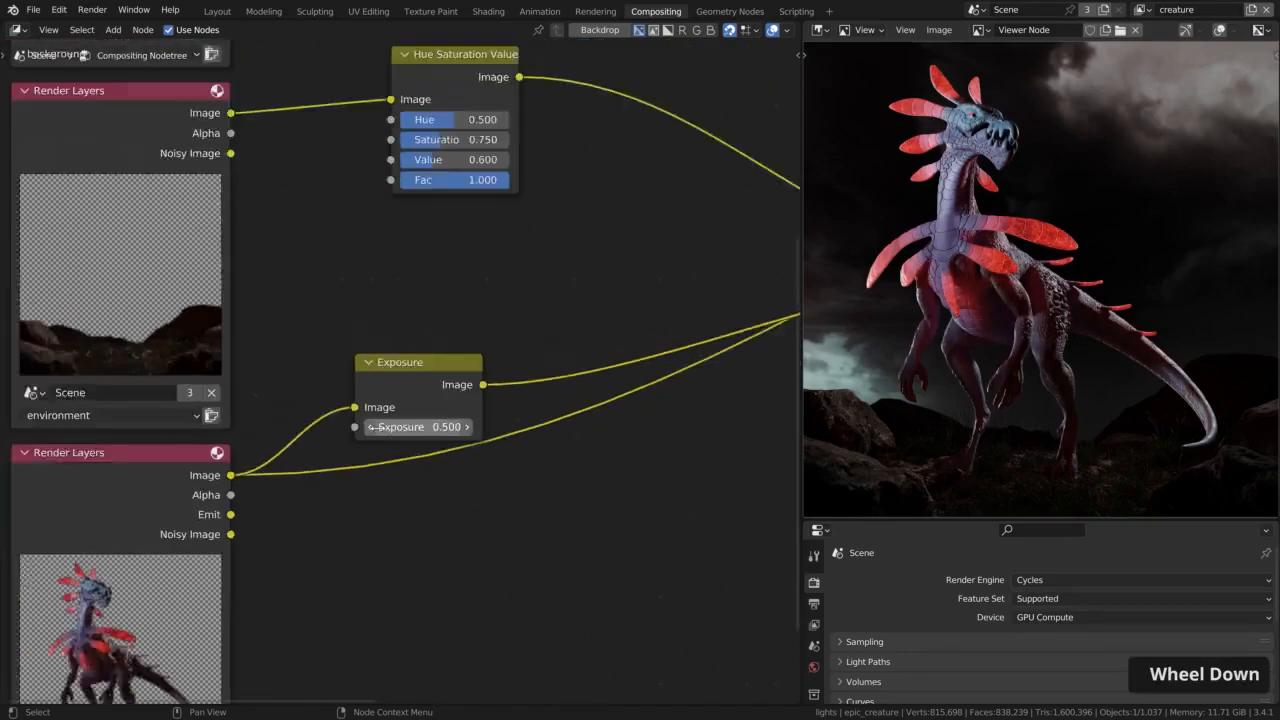
drag(405, 400, 432, 398)
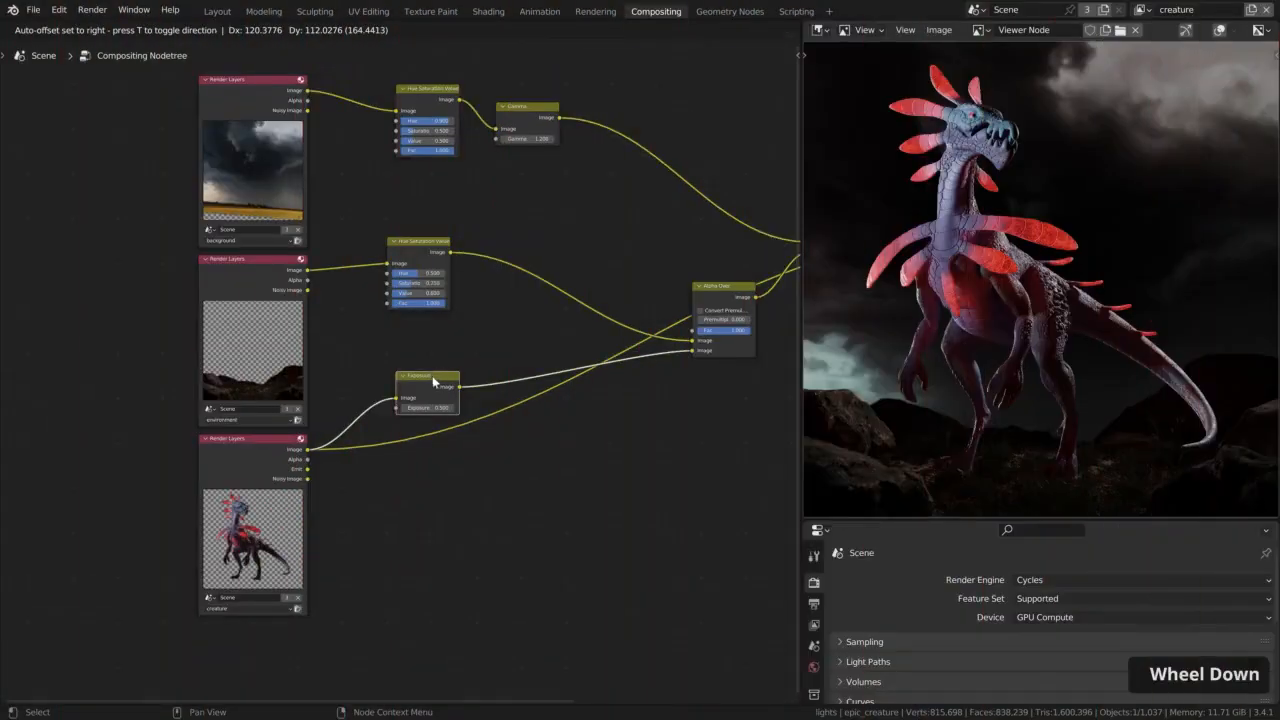
Move the background Render Layers node and its two grading nodes away from the other layers and enclose them in a frame
scroll(437, 393, down, 2)
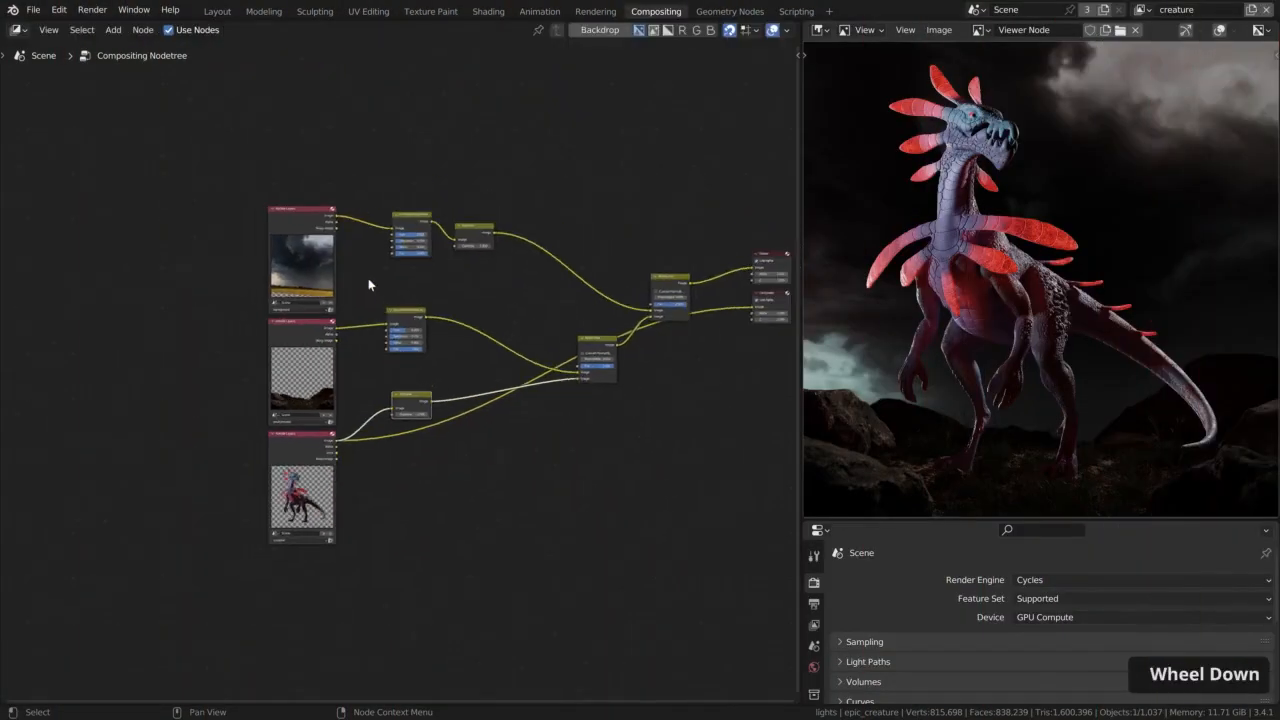
middle_drag(369, 279, 429, 343)
drag(297, 212, 601, 348)
key(g)
click(316, 289)
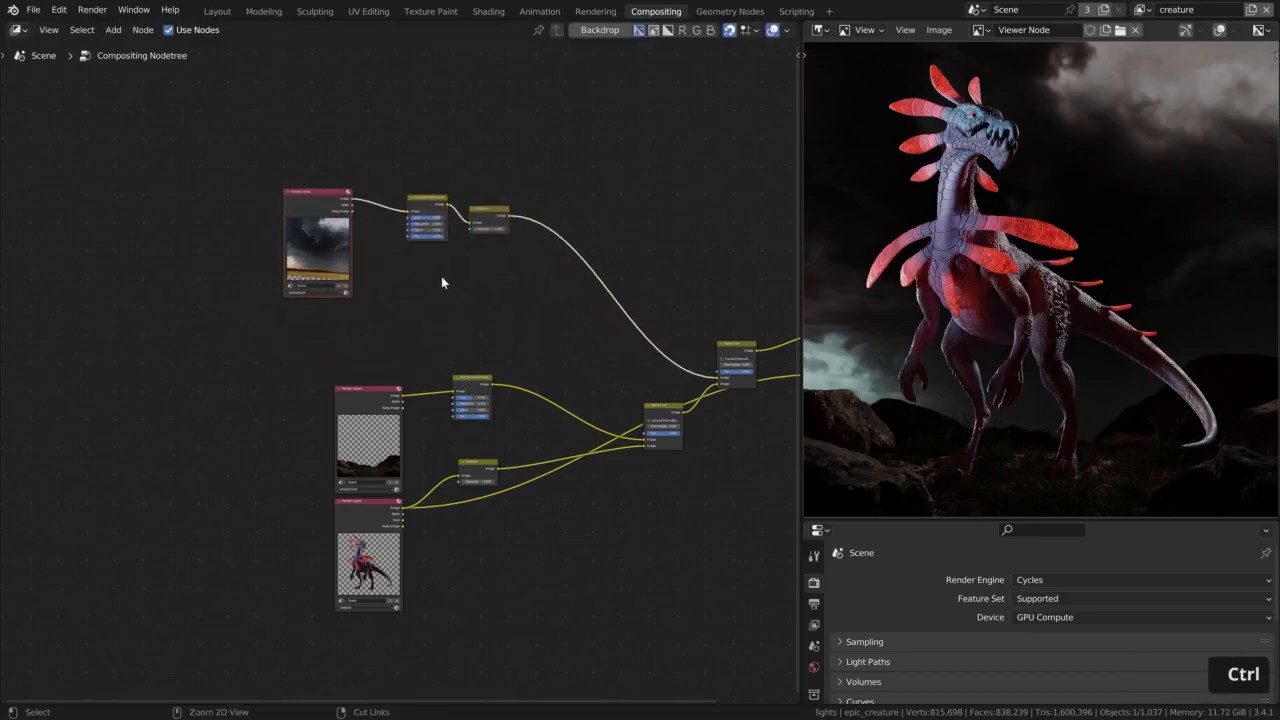
key(ctrl+j)
scroll(441, 280, up, 1)
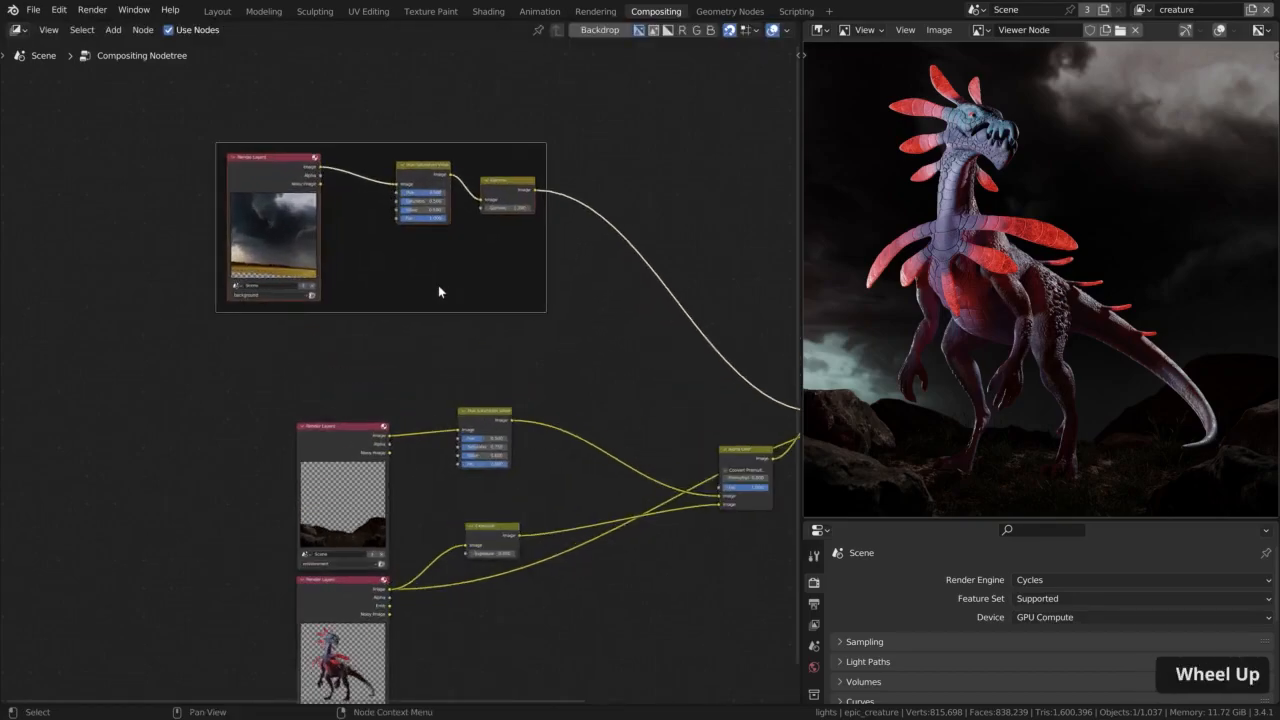
click(440, 284)
Label the new frame Background and set its label size to 40
key(n)
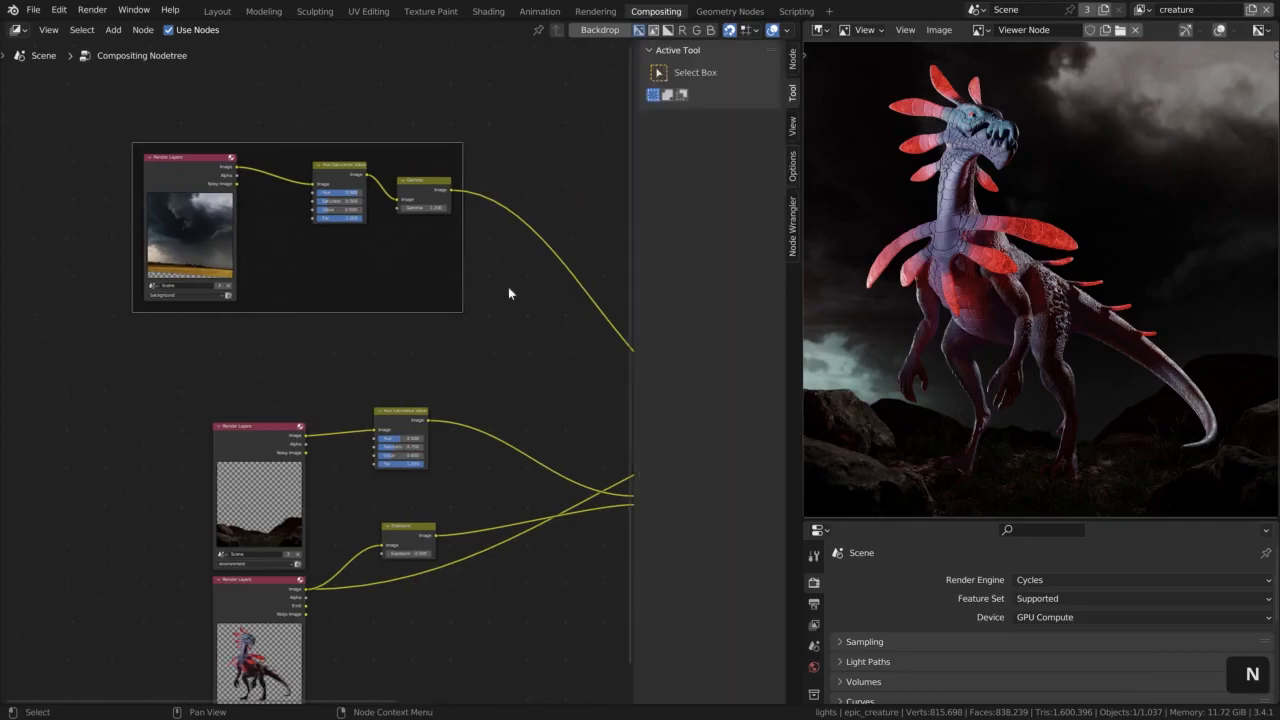
click(793, 58)
click(730, 118)
text(Background)
key(Return)
click(679, 162)
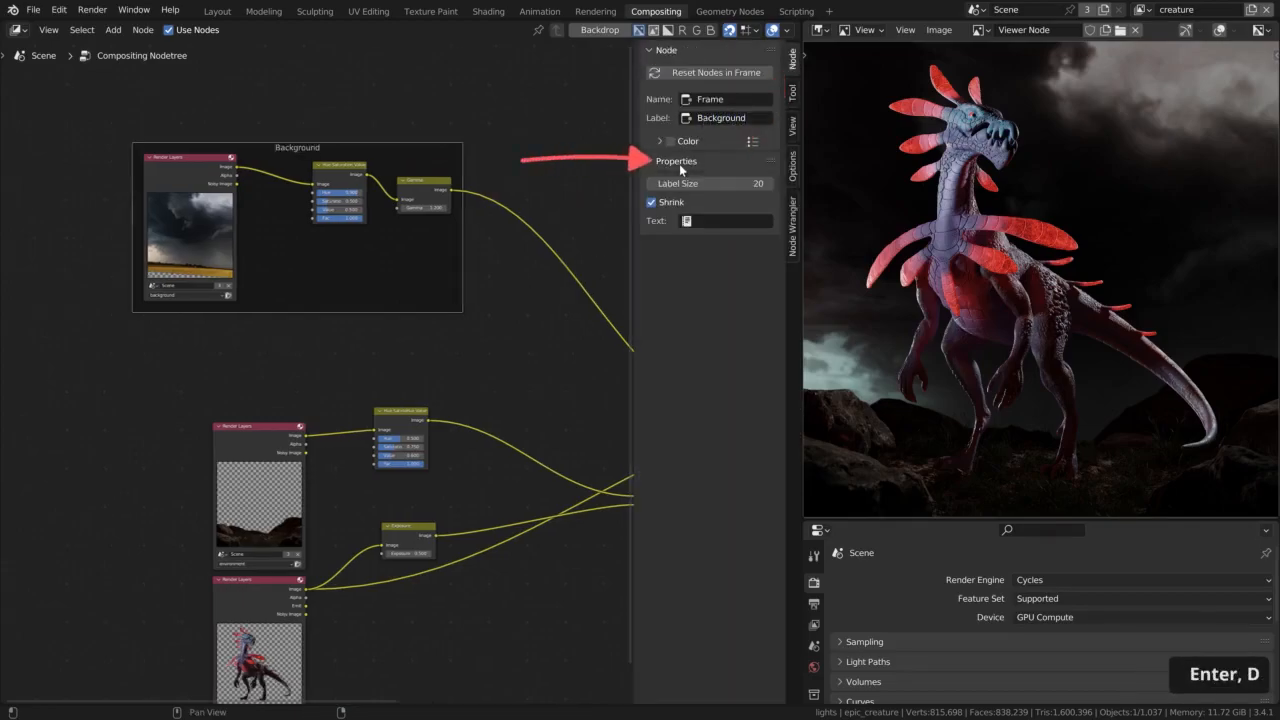
click(710, 184)
text(40)
key(Return)
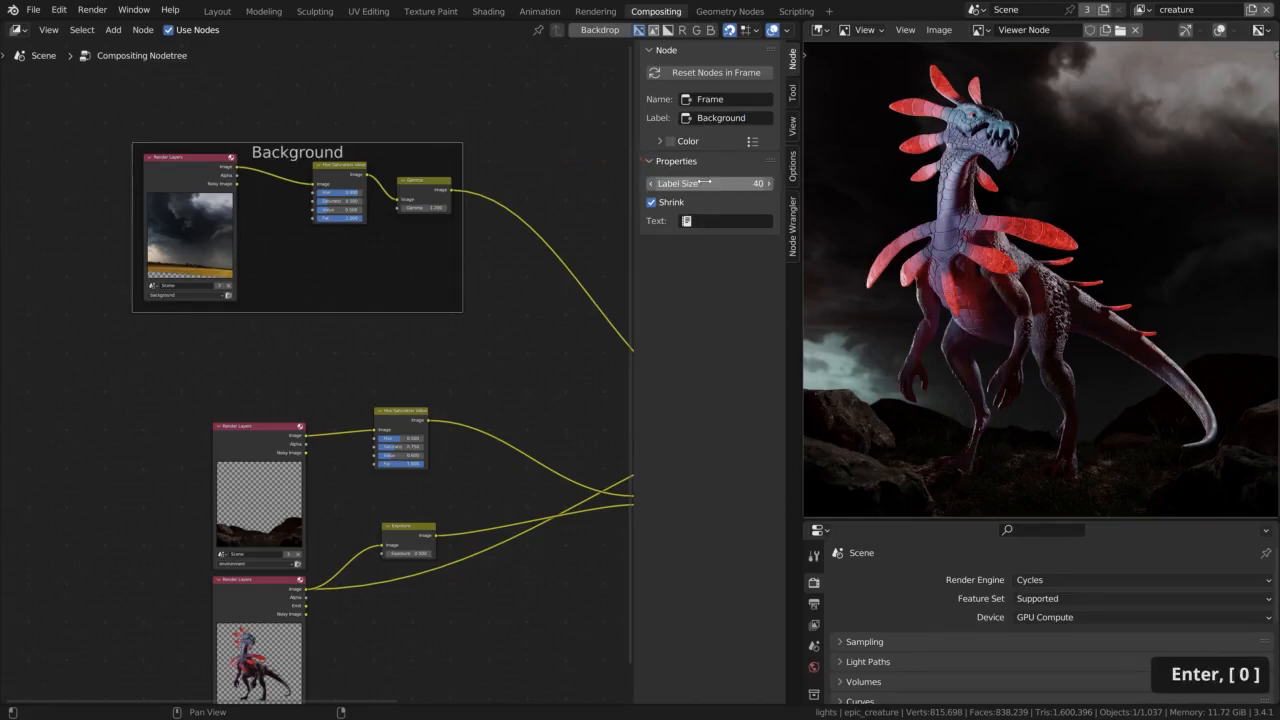
Enclose the environment Render Layers node and its Hue Saturation Value node in a frame
scroll(529, 270, down, 2)
middle_drag(477, 333, 448, 228)
drag(231, 237, 520, 357)
key(ctrl+j)
Label the frame Environment with a label size of 40 and align it beneath the Background frame
click(723, 91)
text(Environment)
key(Return)
click(721, 157)
text(40)
key(Return)
drag(357, 252, 309, 203)
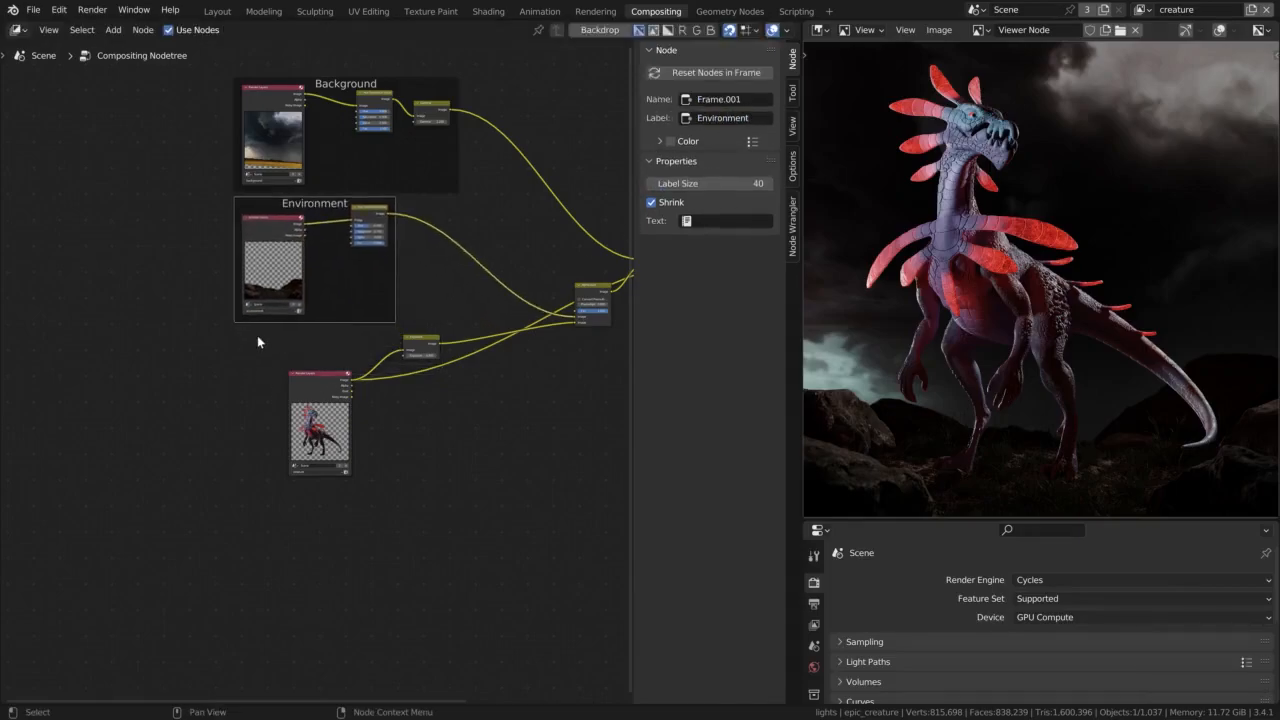
Enclose the creature Render Layers and Exposure nodes in a frame labelled Creature with a label size of 40
drag(257, 339, 470, 448)
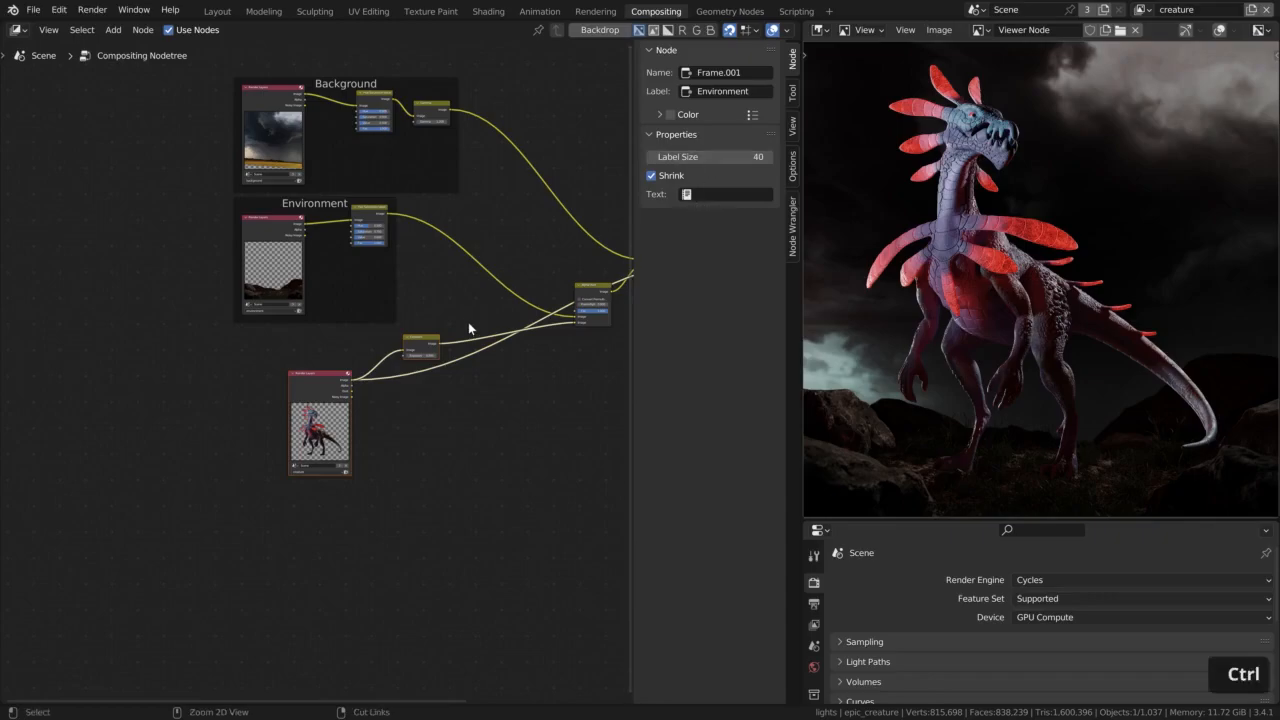
key(ctrl+j)
click(723, 91)
text(Creature)
key(Return)
click(721, 157)
text(40)
key(Return)
Tidy the layout: align the Exposure node and Creature frame with the other frames and move both Alpha Over nodes closer
click(402, 414)
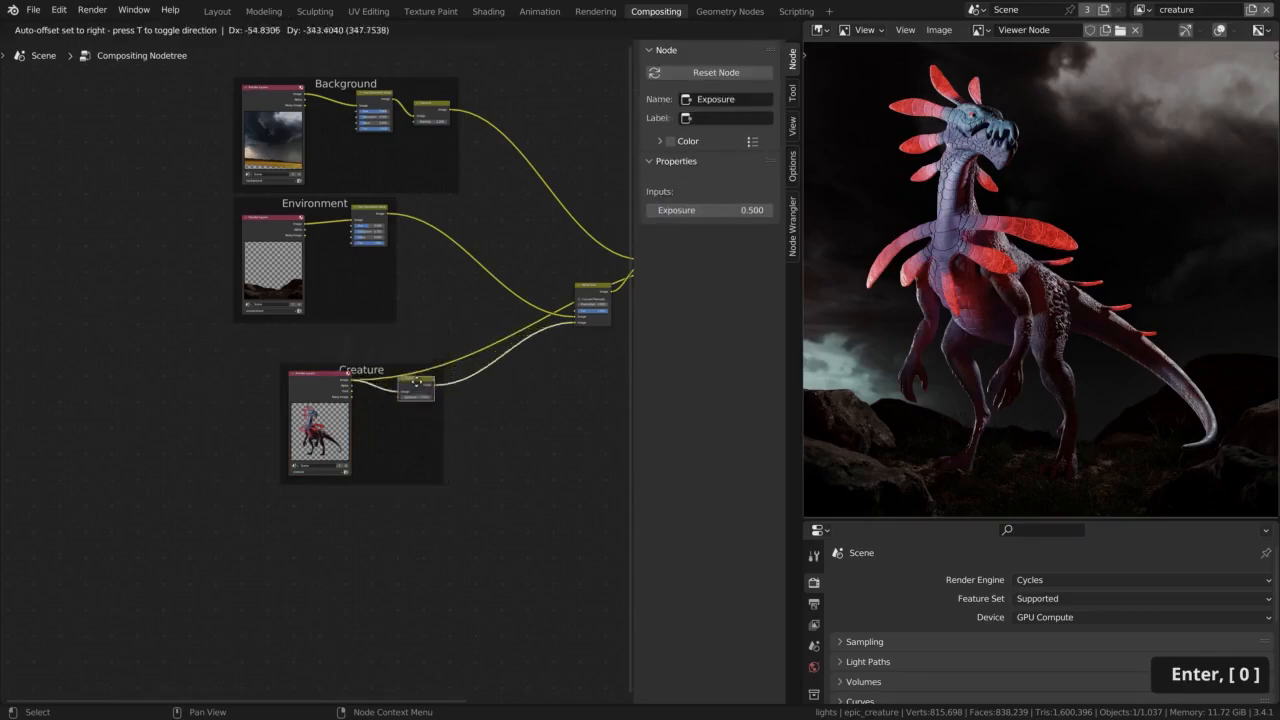
drag(364, 332, 314, 337)
middle_drag(503, 275, 366, 310)
drag(441, 322, 326, 303)
drag(529, 264, 461, 200)
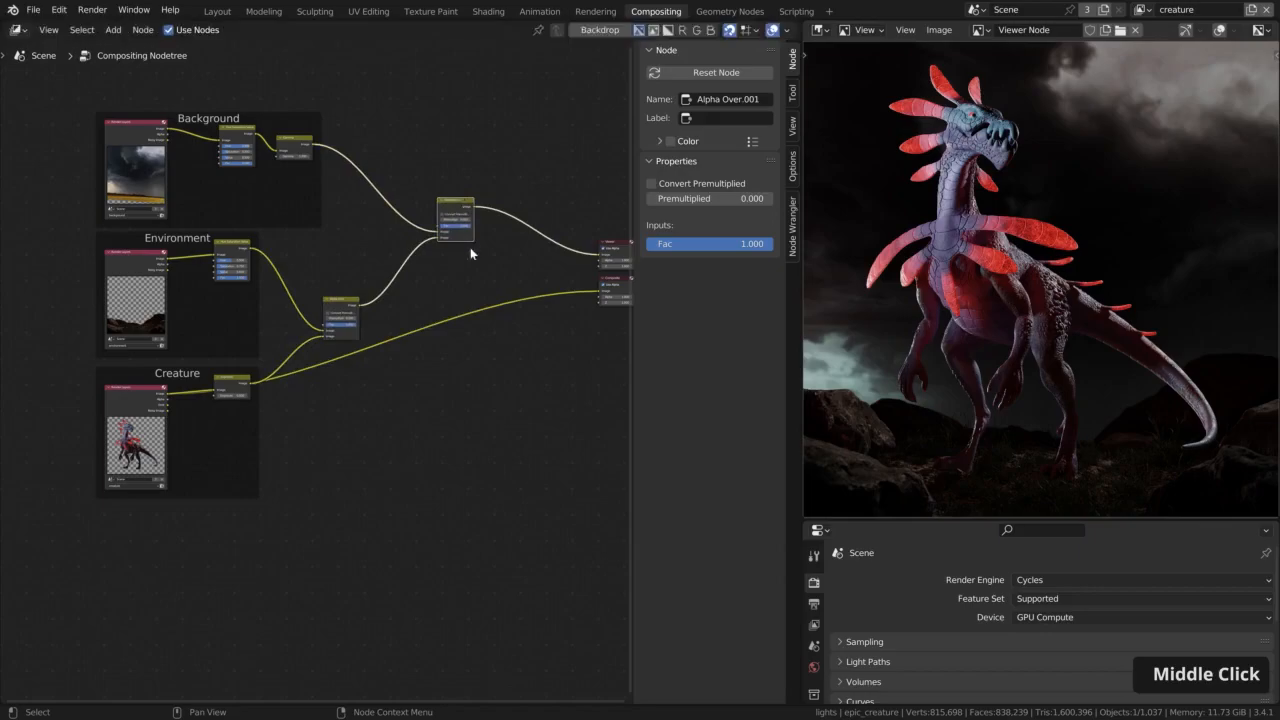
Link the second Alpha Over node's Image output to the Composite node and hide the node sidebar
click(211, 250)
scroll(506, 345, up, 2)
drag(347, 202, 531, 327)
scroll(517, 344, down, 4)
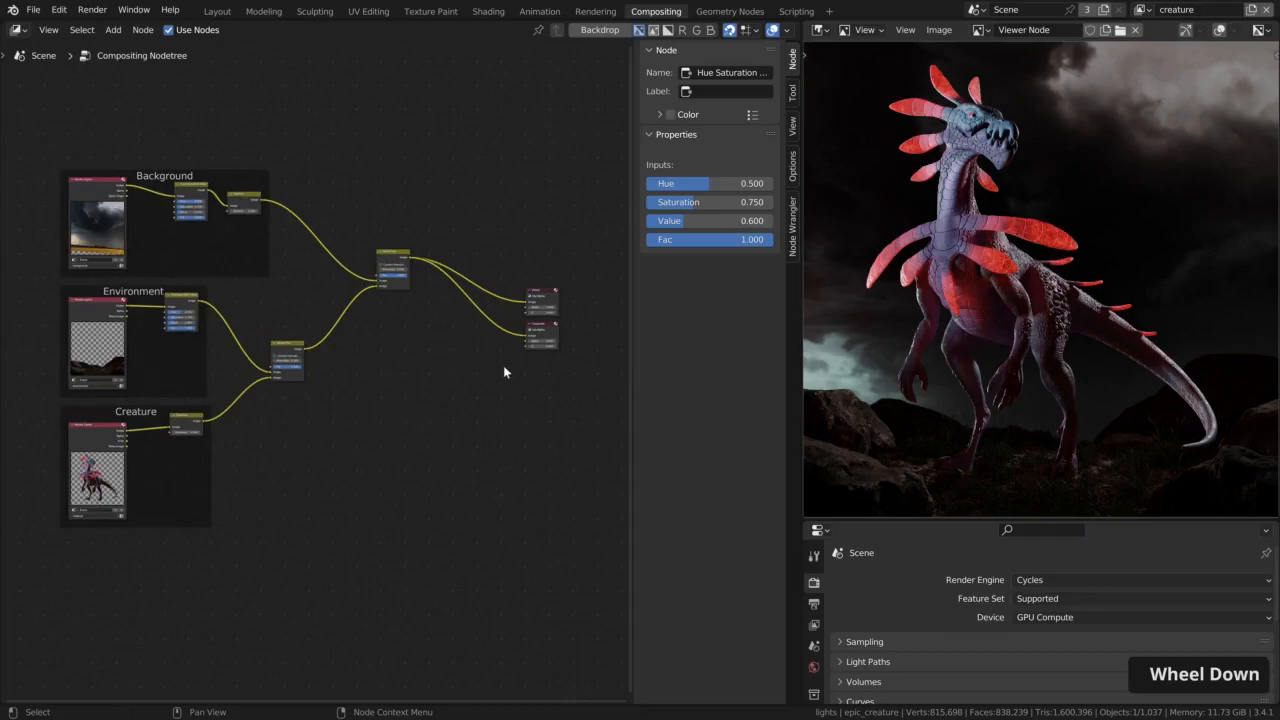
key(n)
Add a Render Layers node beneath the Creature frame and set its view layer to mist
middle_drag(403, 349, 445, 399)
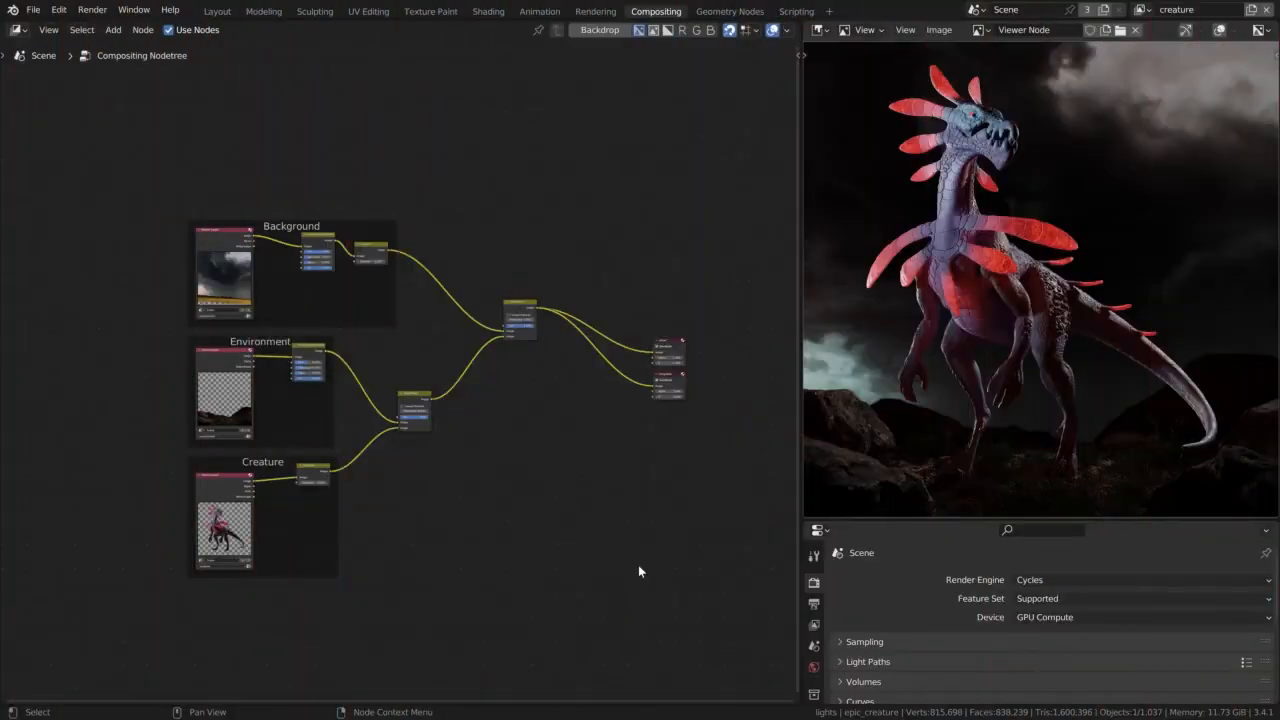
middle_drag(511, 606, 535, 437)
key(shift+a)
text(re)
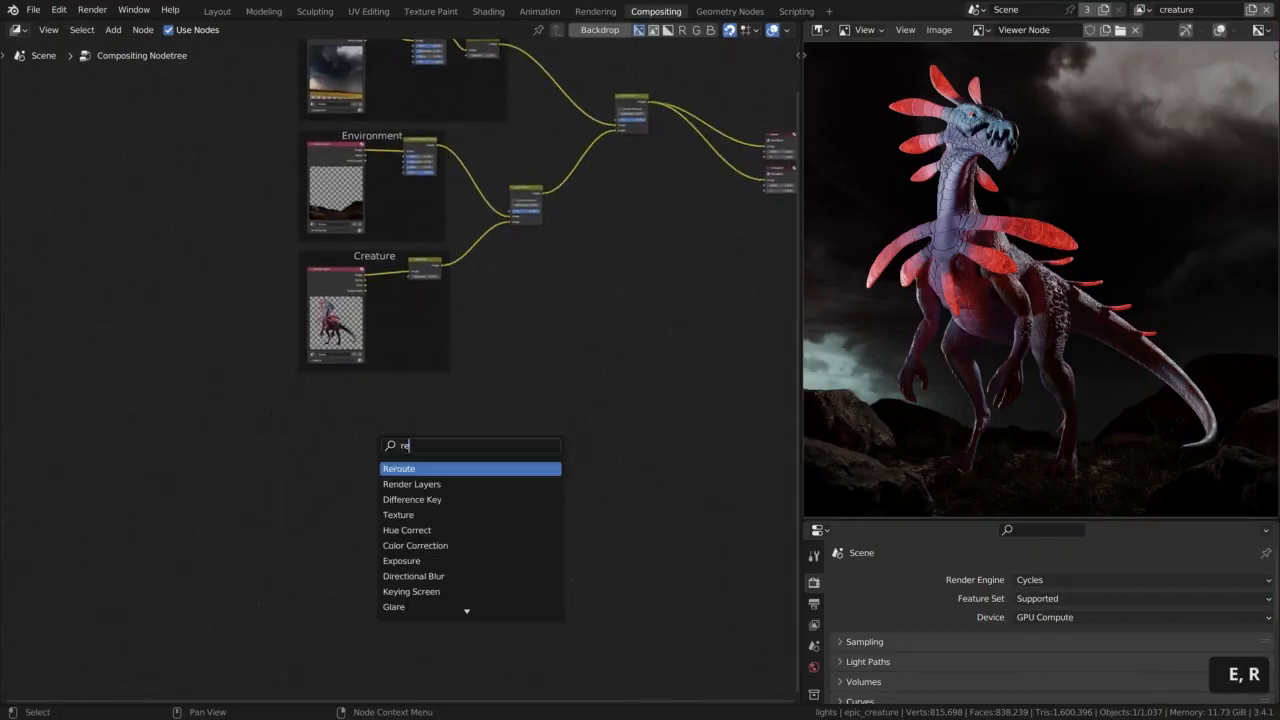
key(Return)
click(340, 462)
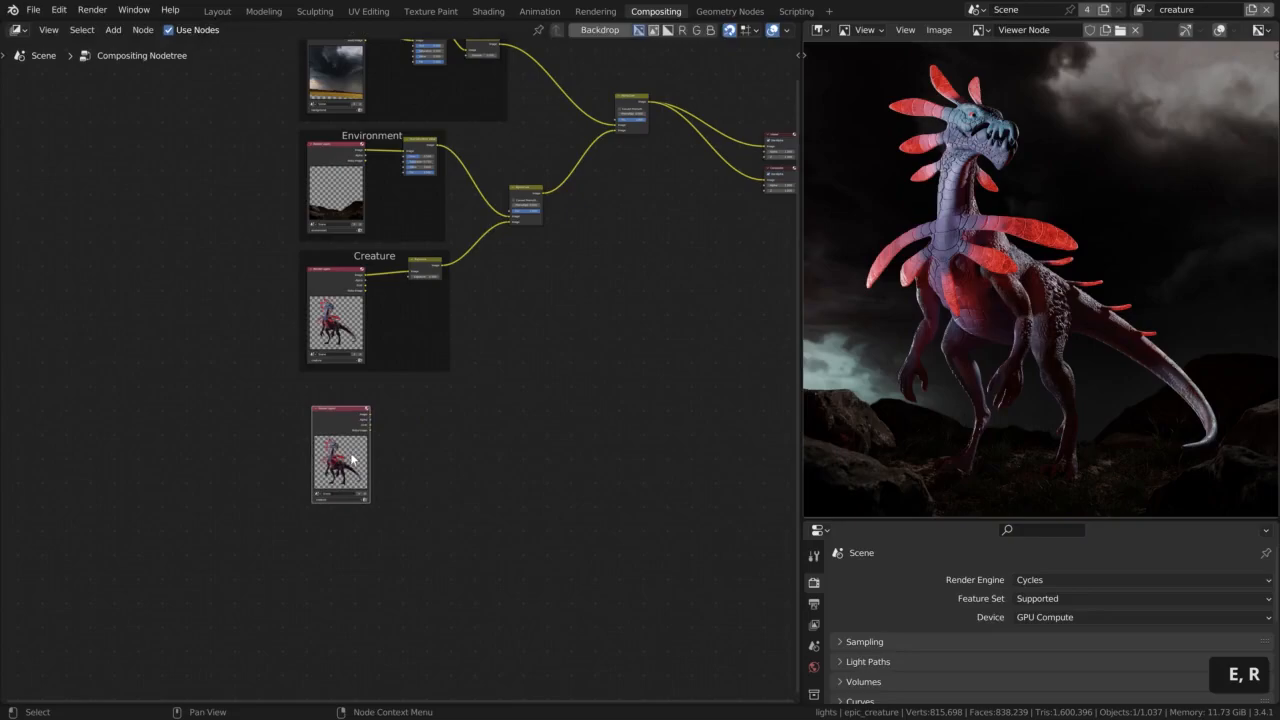
scroll(337, 465, up, 2)
scroll(337, 465, up, 2)
click(323, 557)
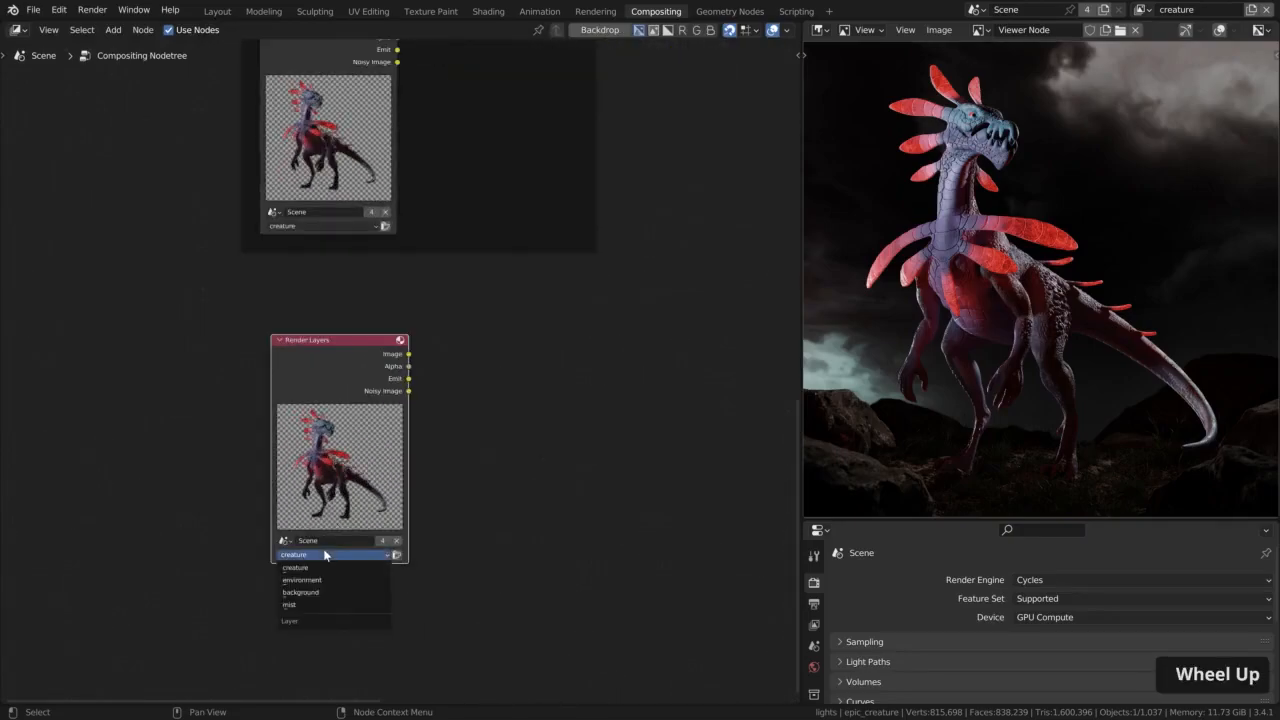
click(314, 605)
Preview the mist Render Layers node in the Viewer, cycling through its outputs to the Mist pass
scroll(344, 384, up, 4)
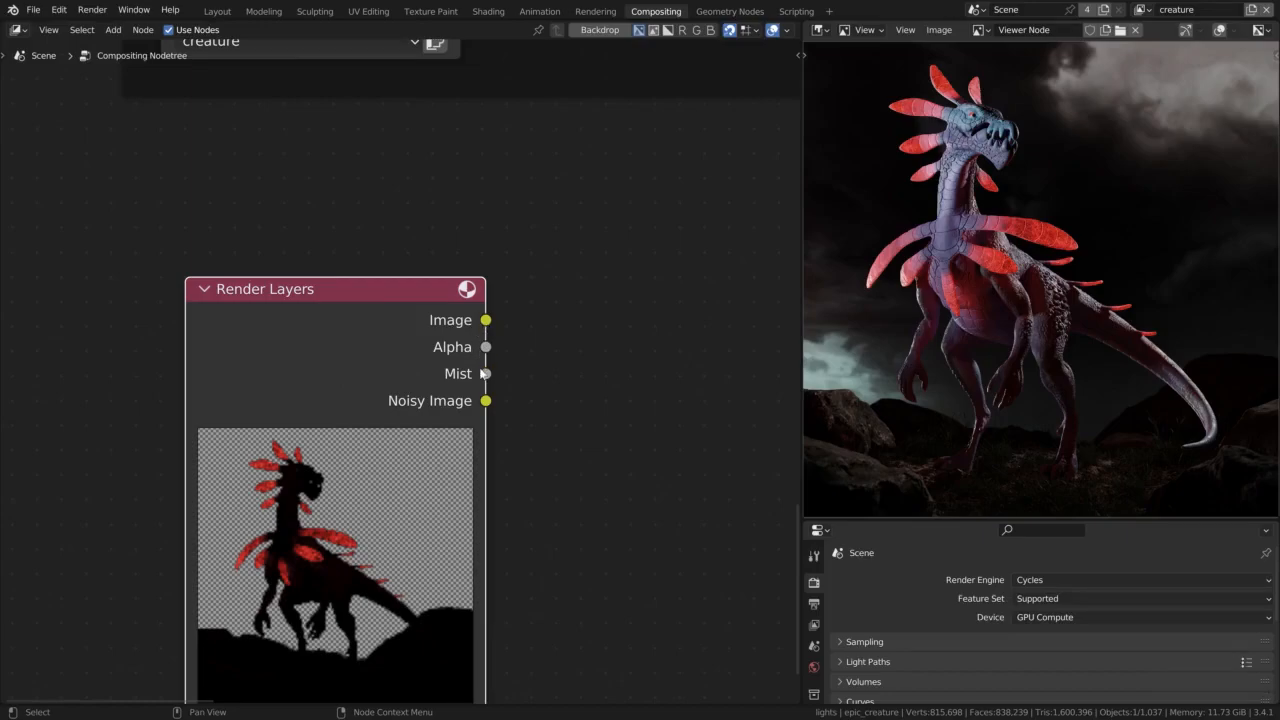
drag(487, 374, 524, 372)
key(Escape)
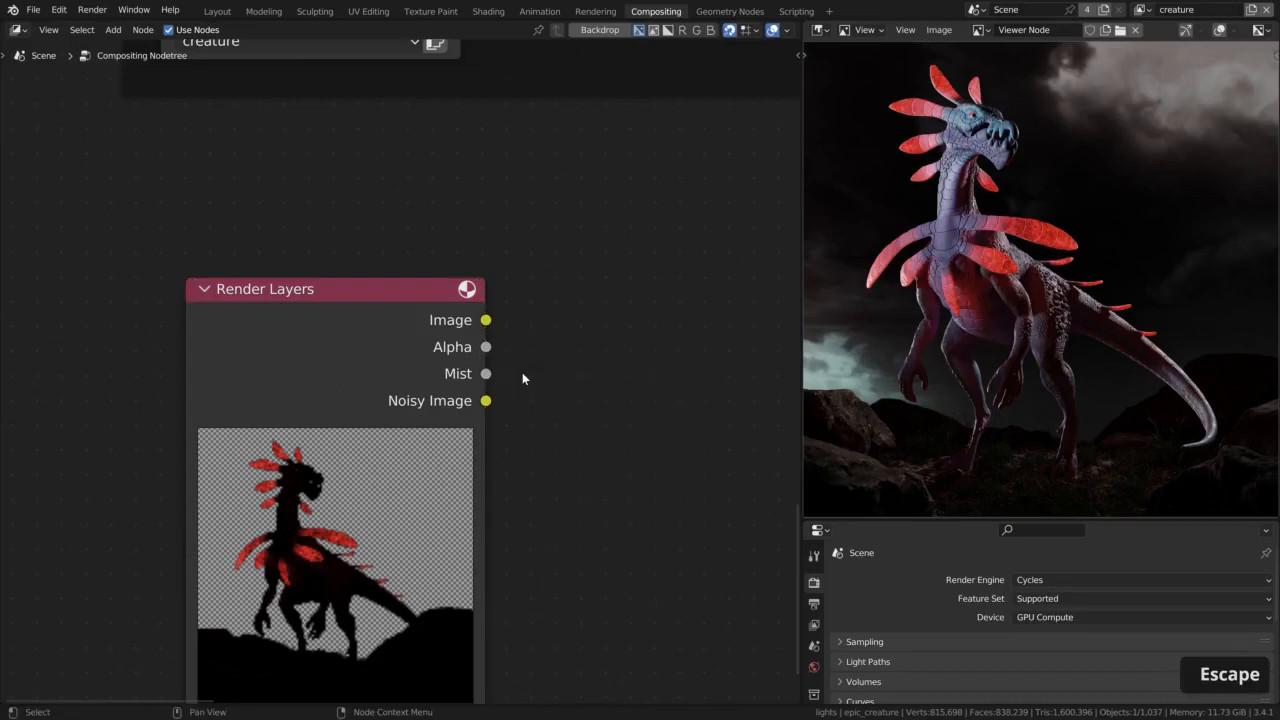
ctrl+shift+click(369, 338)
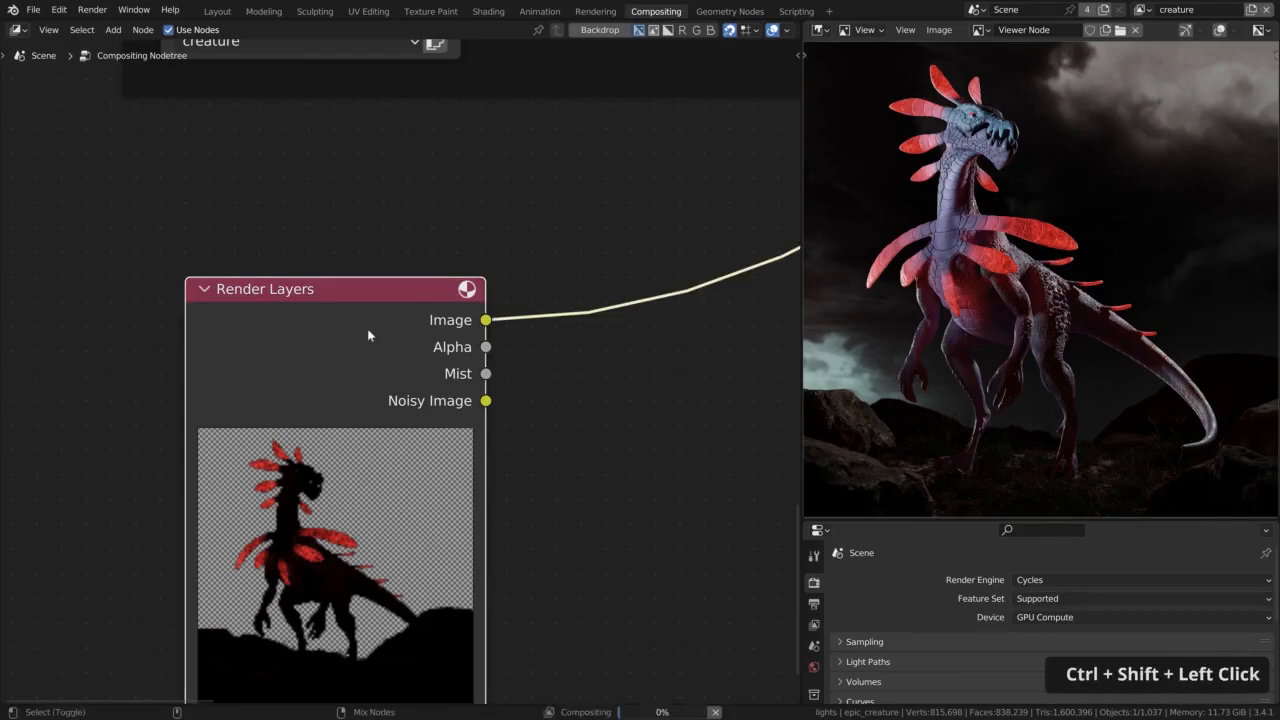
ctrl+shift+click(367, 328)
ctrl+shift+click(367, 328)
ctrl+shift+click(367, 328)
ctrl+shift+click(367, 328)
ctrl+shift+click(367, 328)
ctrl+shift+click(367, 328)
ctrl+shift+click(367, 328)
ctrl+shift+click(367, 328)
ctrl+shift+click(367, 328)
Move the mist Render Layers node to the lower right of the Creature frame
scroll(373, 359, down, 5)
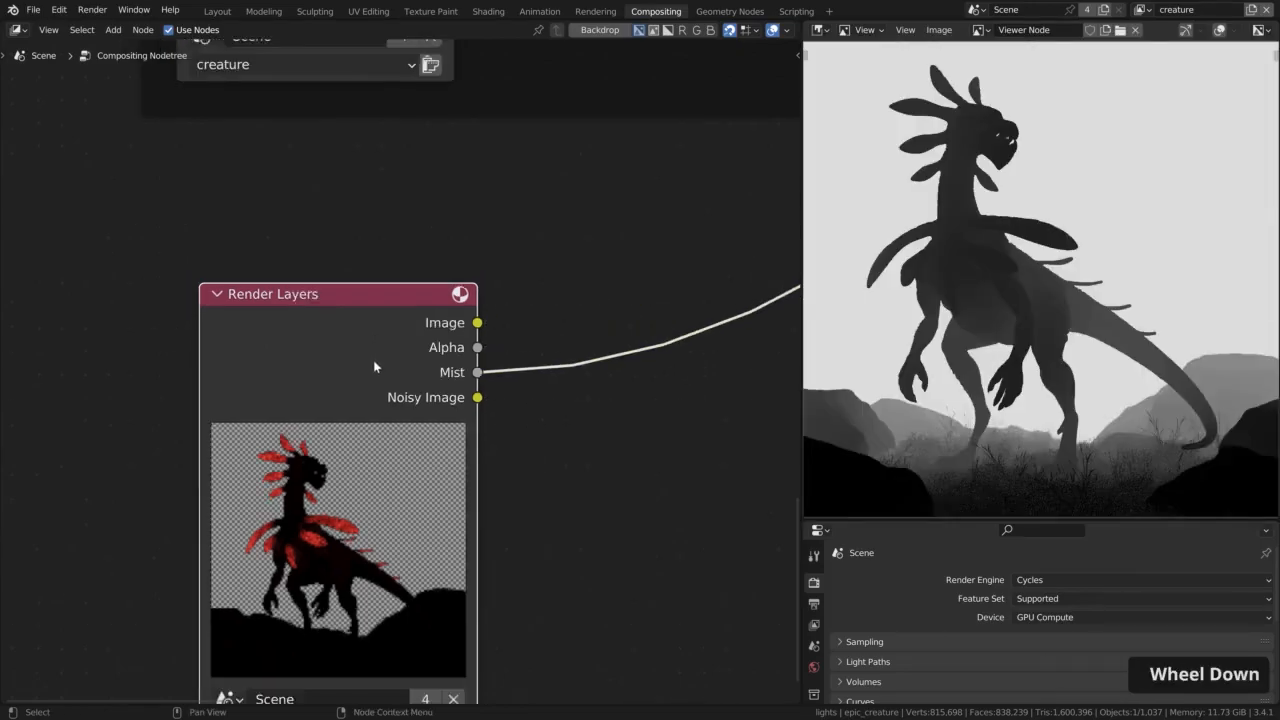
scroll(373, 362, down, 2)
middle_drag(373, 362, 176, 545)
scroll(176, 545, down, 1)
drag(134, 541, 346, 463)
Insert a ColorRamp node into the link between the Mist output and the Viewer
key(shift+a)
click(483, 451)
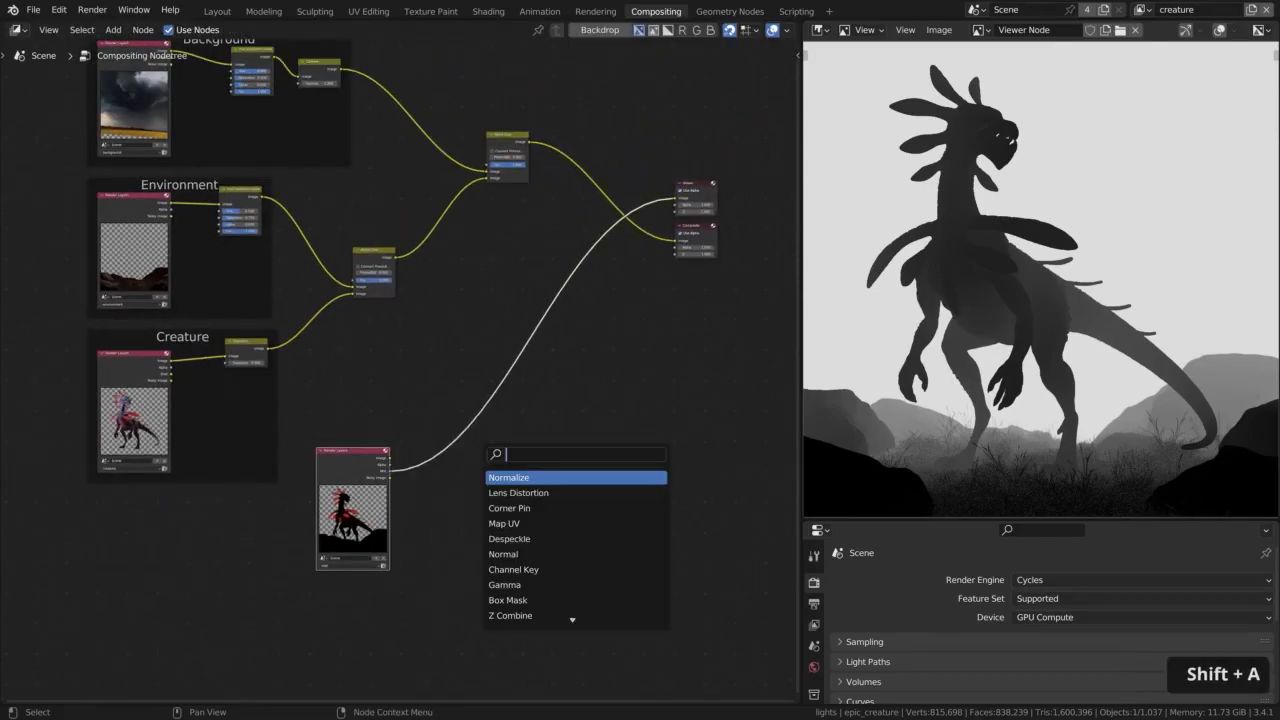
text(colo)
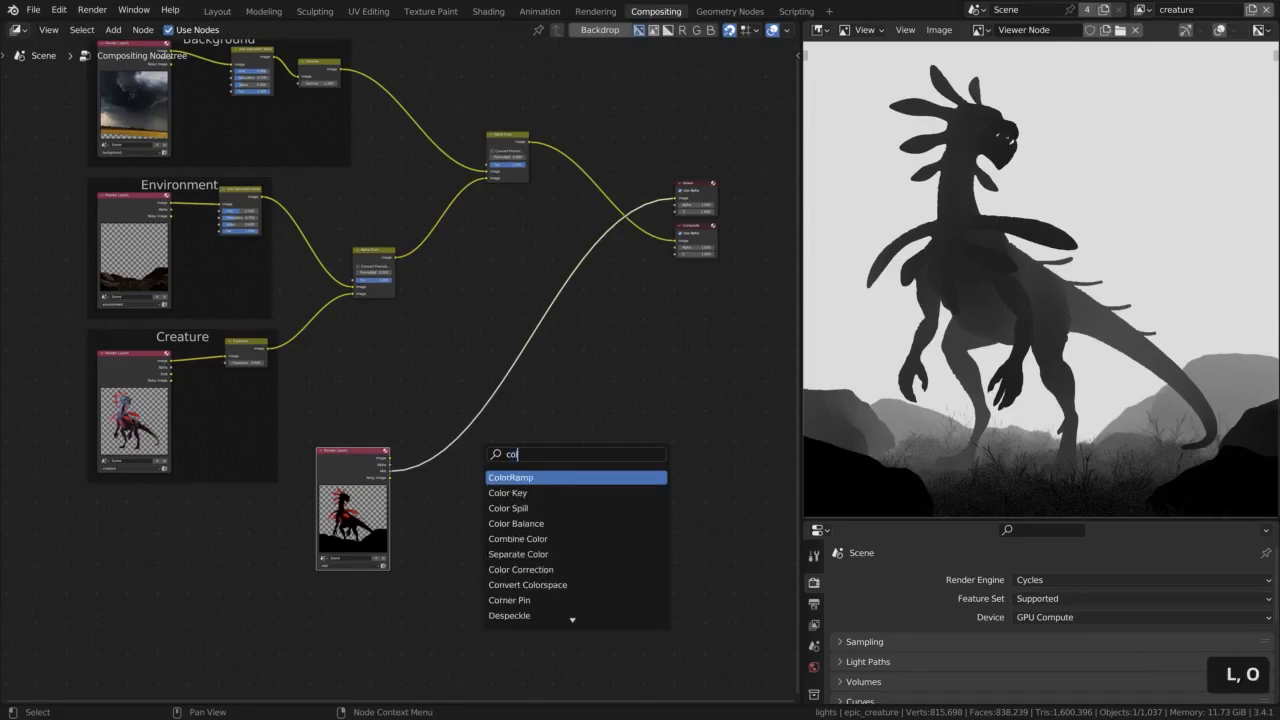
key(Return)
click(456, 450)
Try shifting the ColorRamp's black stop and moving its white stop inward to change the mist contrast
scroll(471, 476, up, 4)
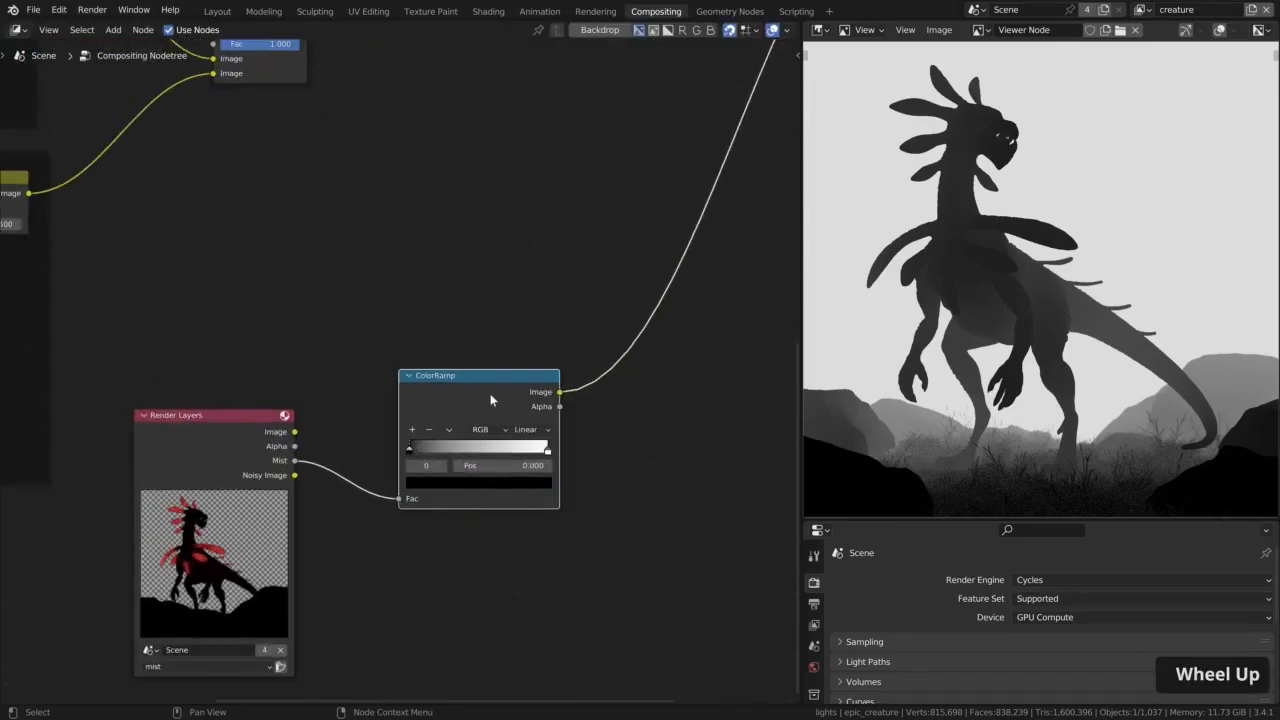
mouse_move(409, 448)
mouse_down()
mouse_move(447, 455)
mouse_move(407, 452)
mouse_up()
click(547, 453)
drag(547, 453, 520, 452)
Add a Mix node between the first Alpha Over node and the output nodes, above the ColorRamp
key(Home)
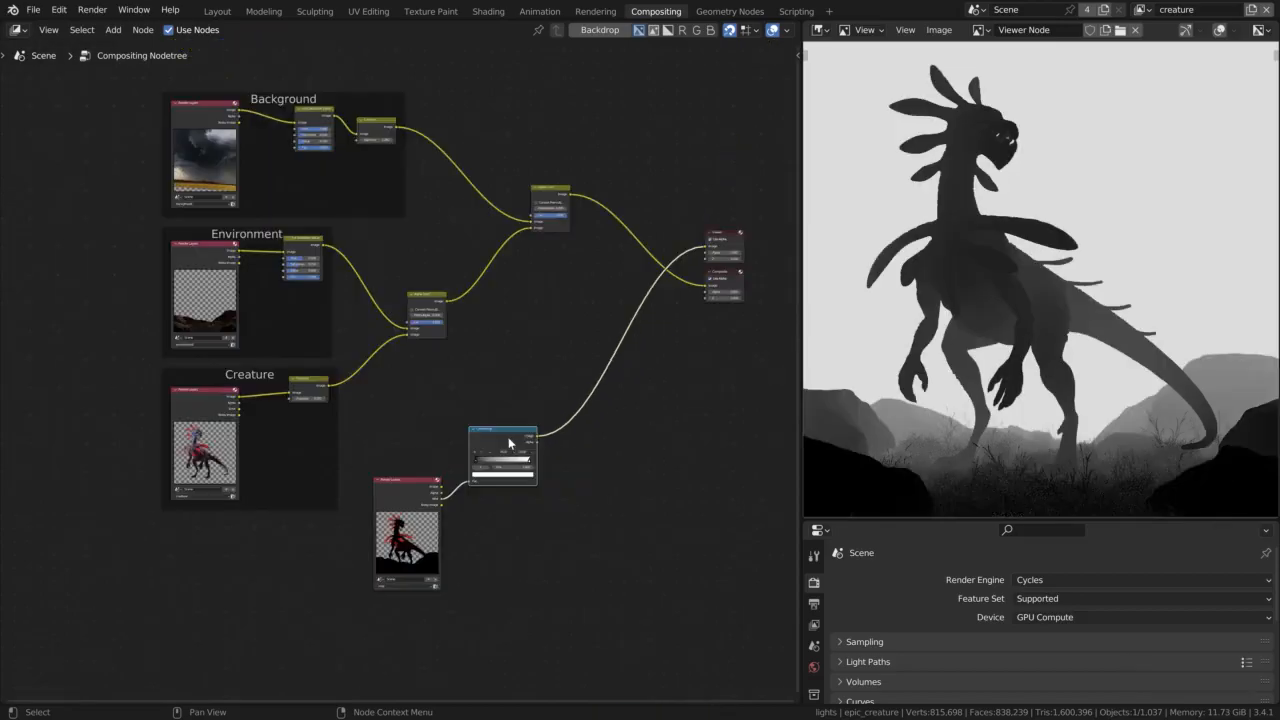
key(shift+a)
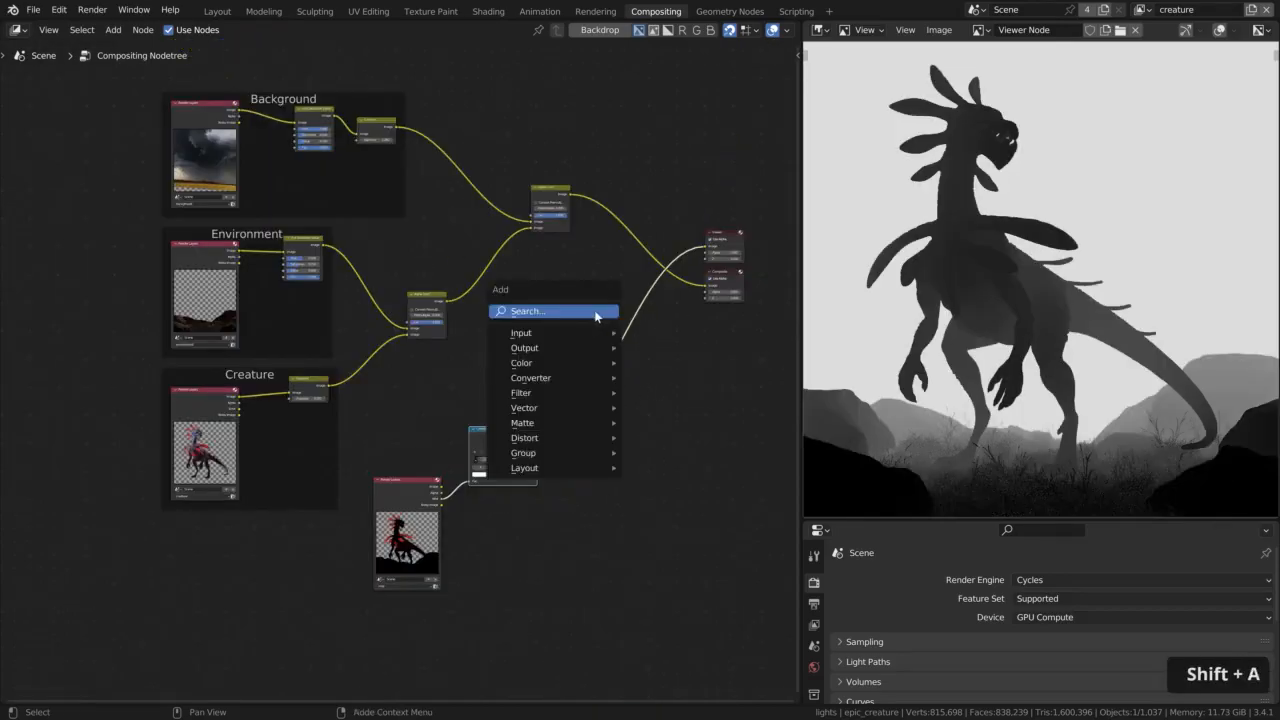
text(mix)
click(609, 337)
click(512, 340)
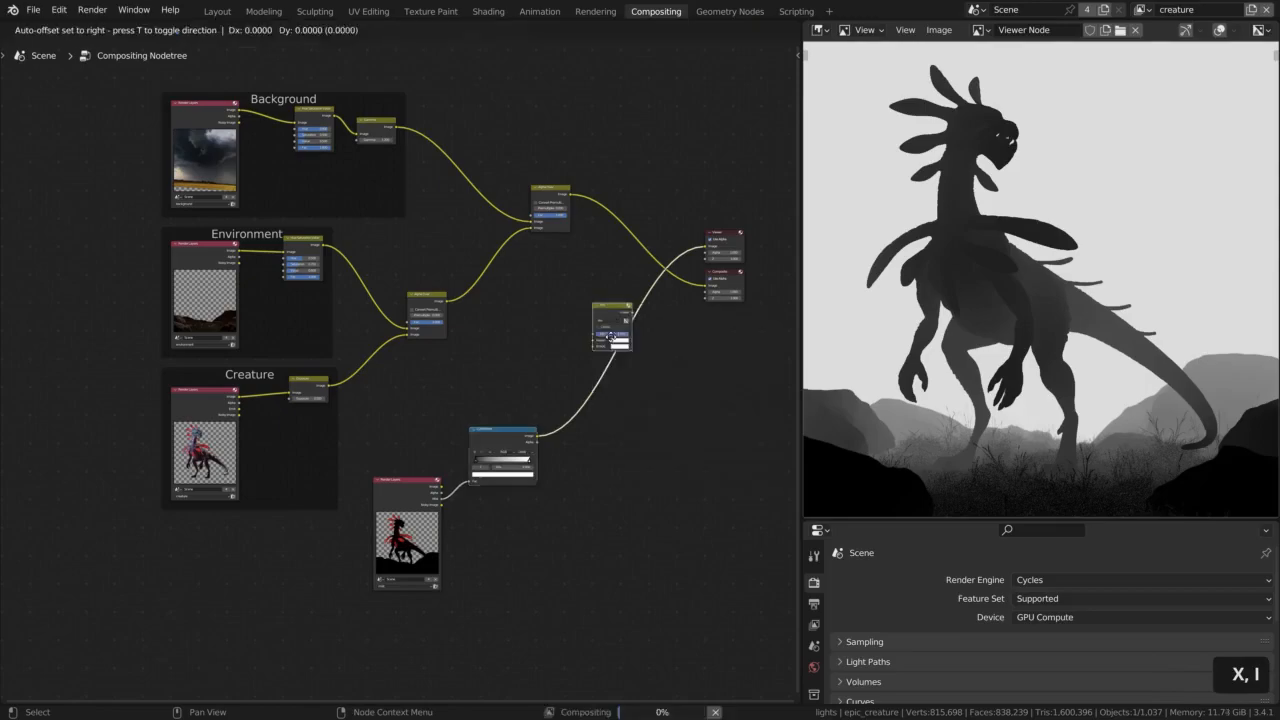
scroll(512, 340, up, 3)
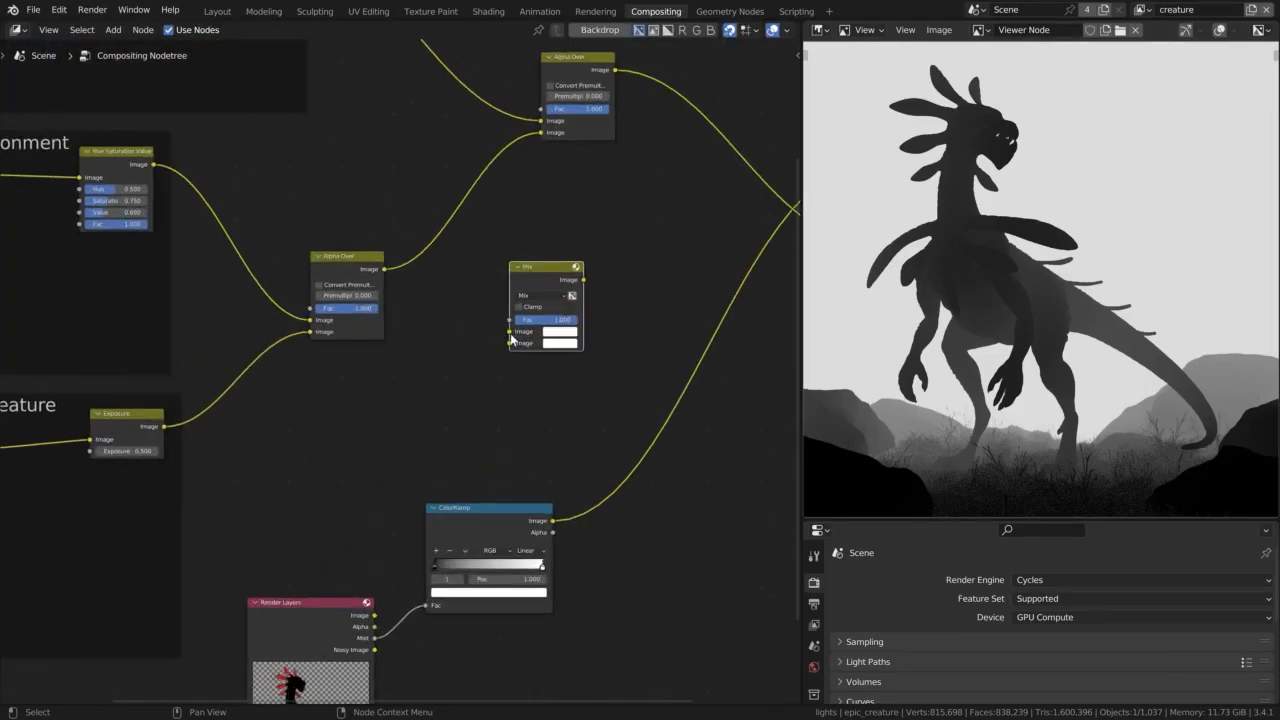
scroll(514, 338, up, 2)
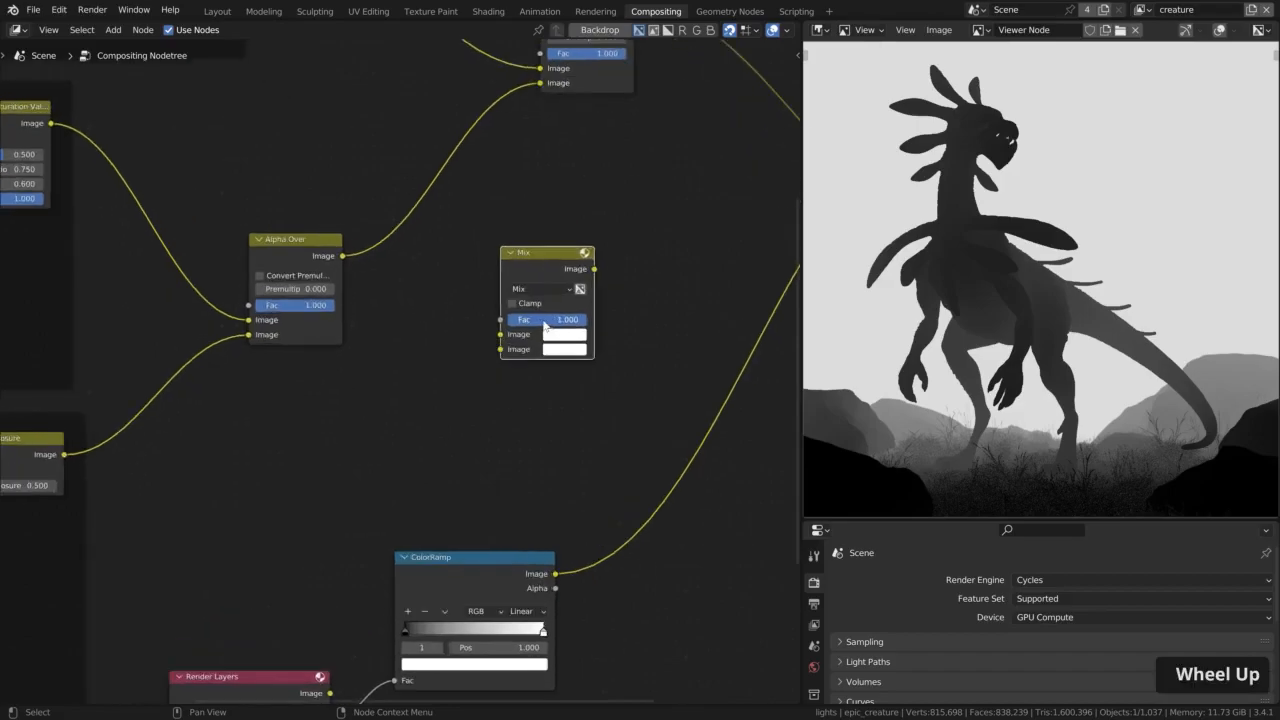
click(540, 288)
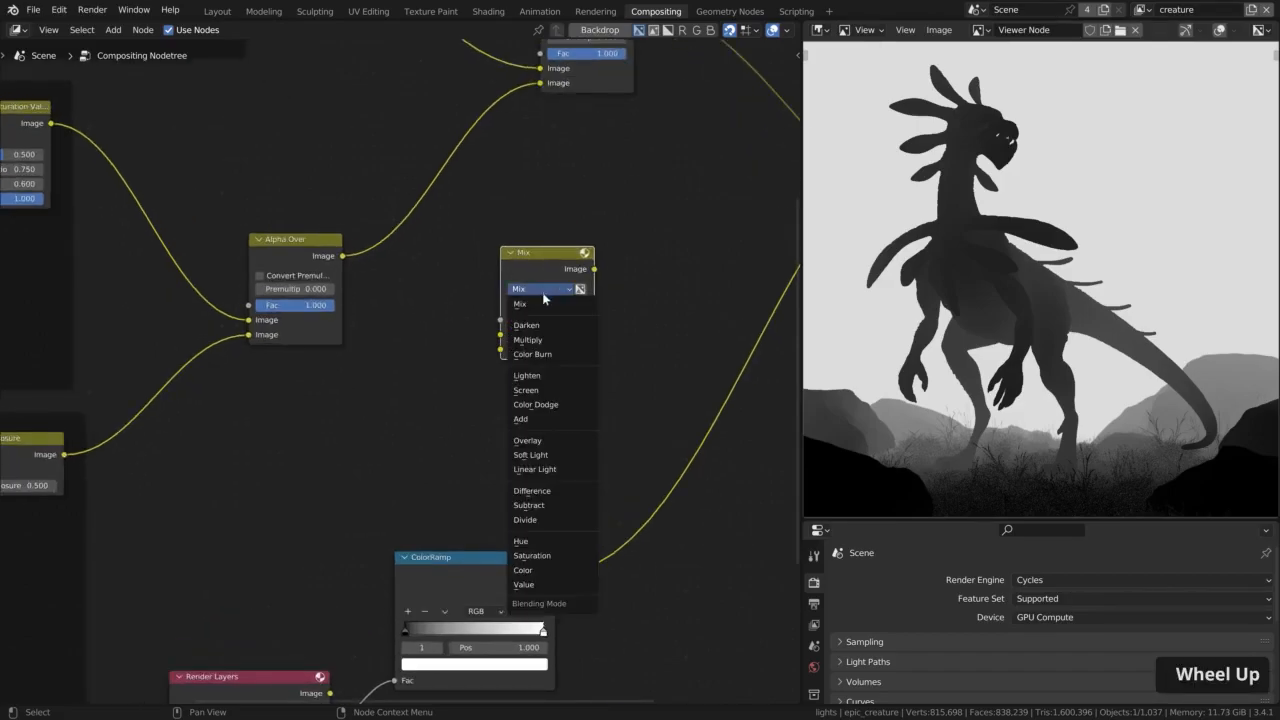
key(Escape)
scroll(490, 471, down, 5)
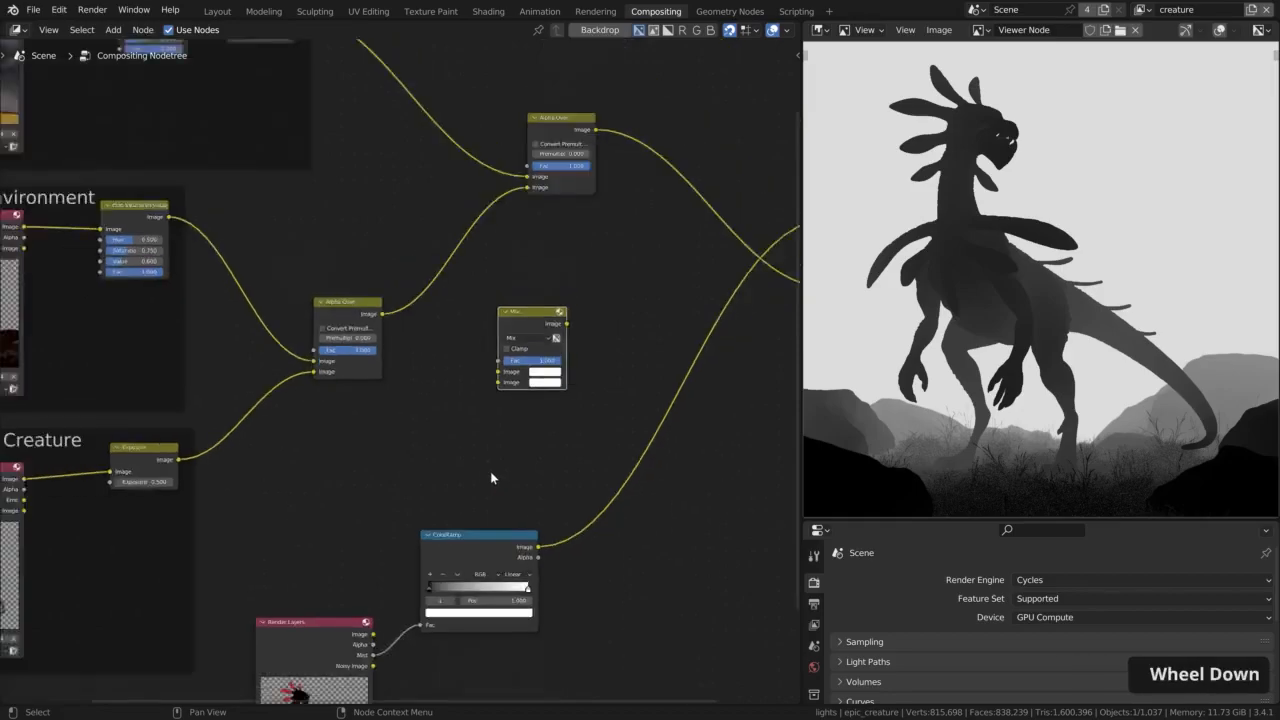
scroll(518, 512, up, 2)
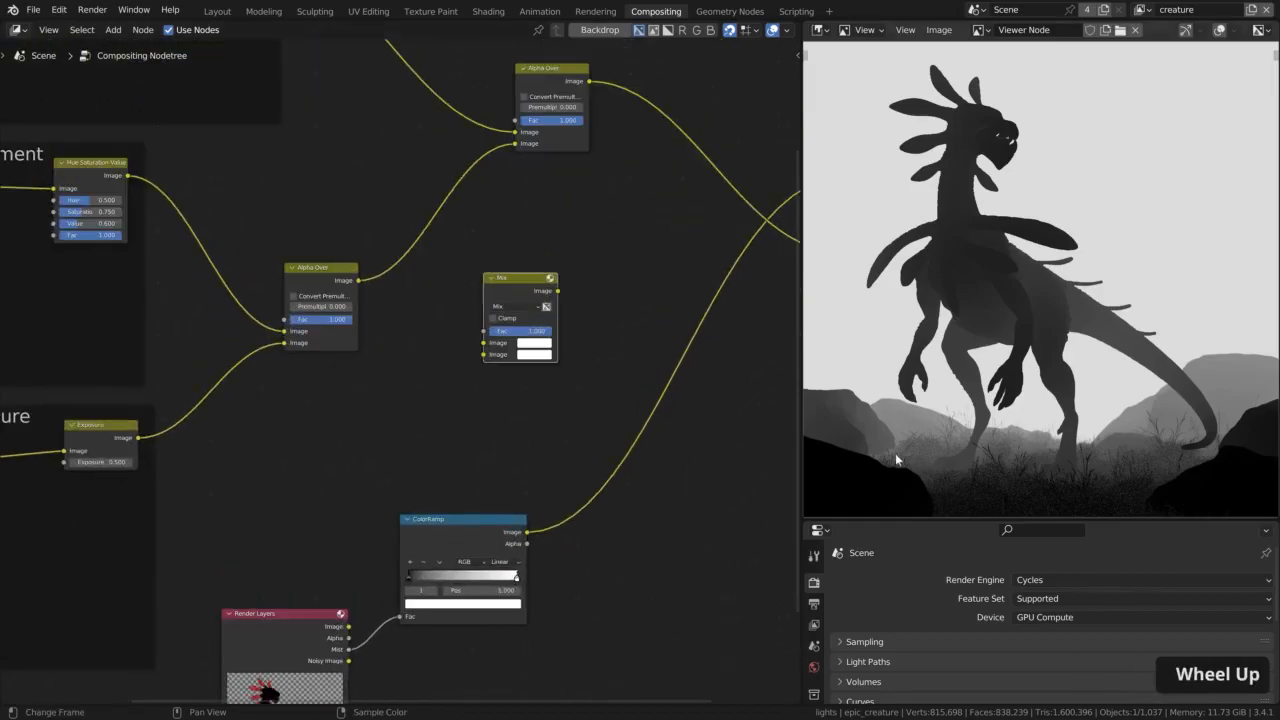
Link the ColorRamp's Image output to the Mix node's Fac input and move the Mix node farther right
drag(527, 531, 484, 330)
drag(511, 283, 596, 293)
Set the Mix node's first Image colour to red
ctrl+shift+click(616, 352)
click(616, 352)
click(668, 239)
ctrl+shift+click(461, 529)
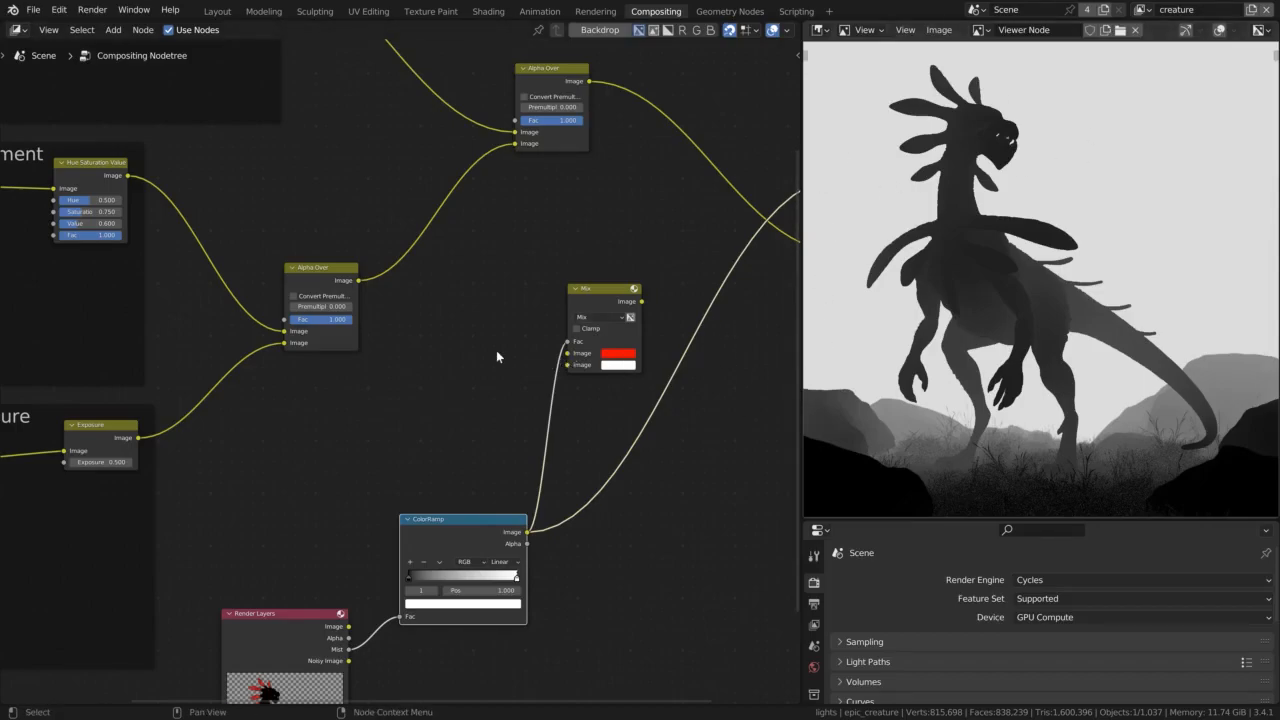
Link the first Alpha Over node's output to the Mix node's first Image input and preview the Mix in the Viewer
scroll(497, 352, down, 1)
drag(371, 285, 562, 353)
ctrl+shift+click(582, 300)
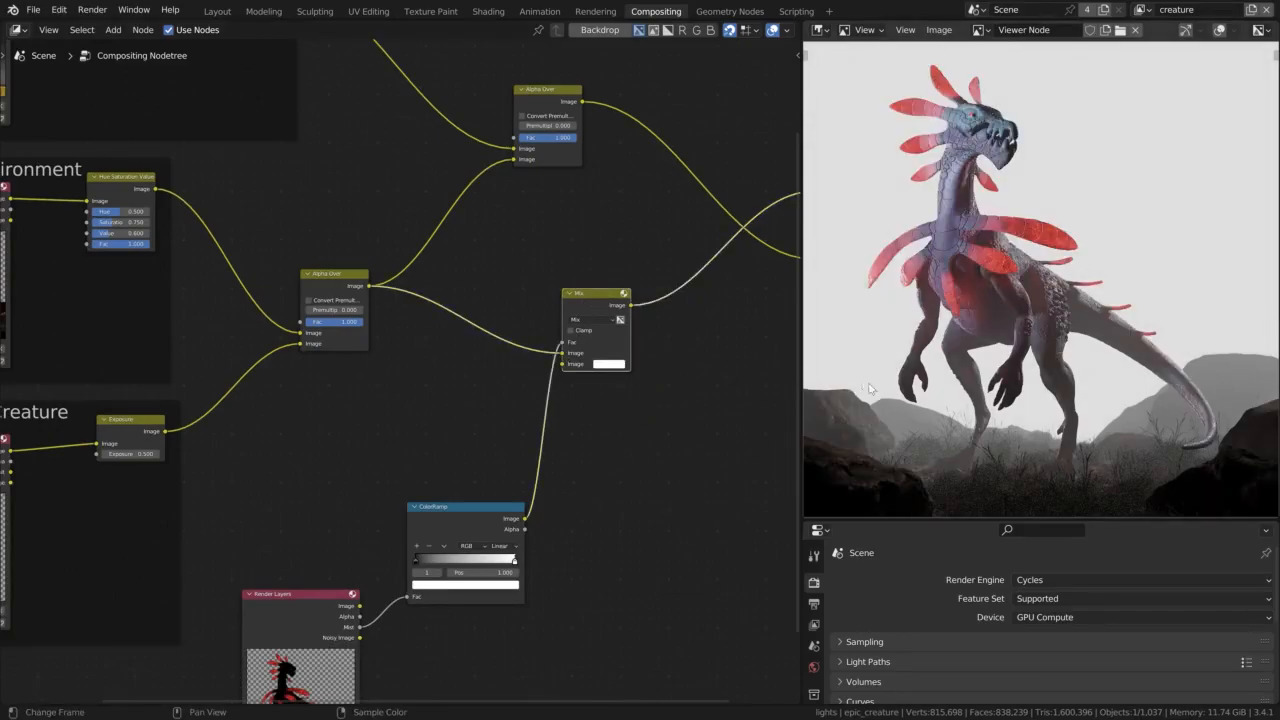
Set the Mix node's second Image colour to a light cyan to tint the mist
click(605, 364)
drag(643, 274, 634, 243)
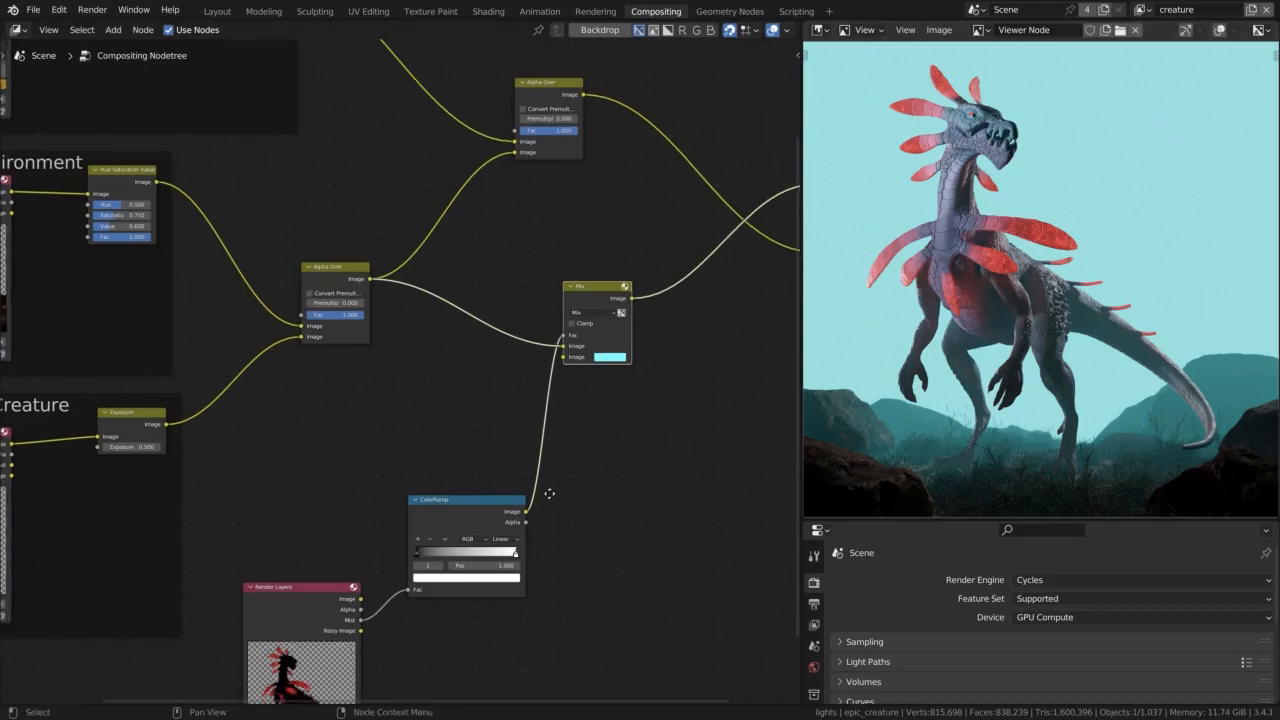
middle_drag(546, 500, 522, 404)
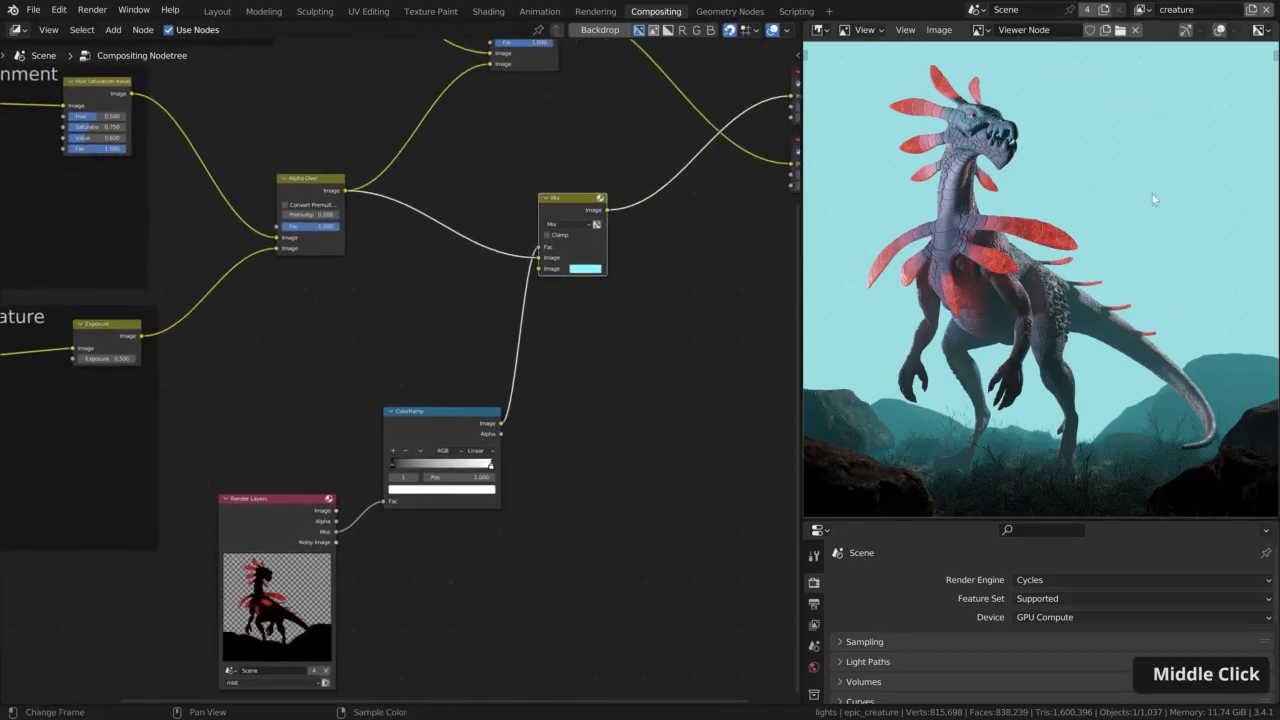
middle_drag(474, 552, 543, 543)
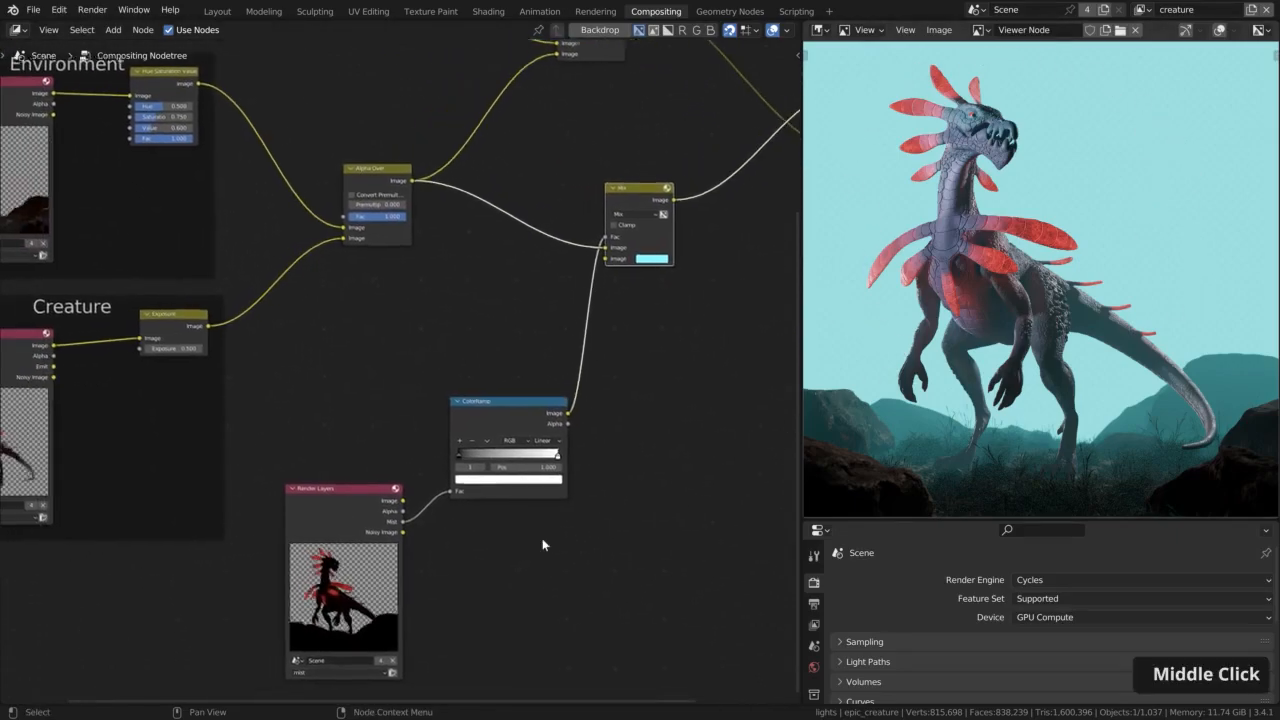
Preview the mist Render Layers node's Alpha output, shift the ColorRamp node and preview its output in the Viewer
ctrl+shift+click(343, 505)
ctrl+shift+click(343, 505)
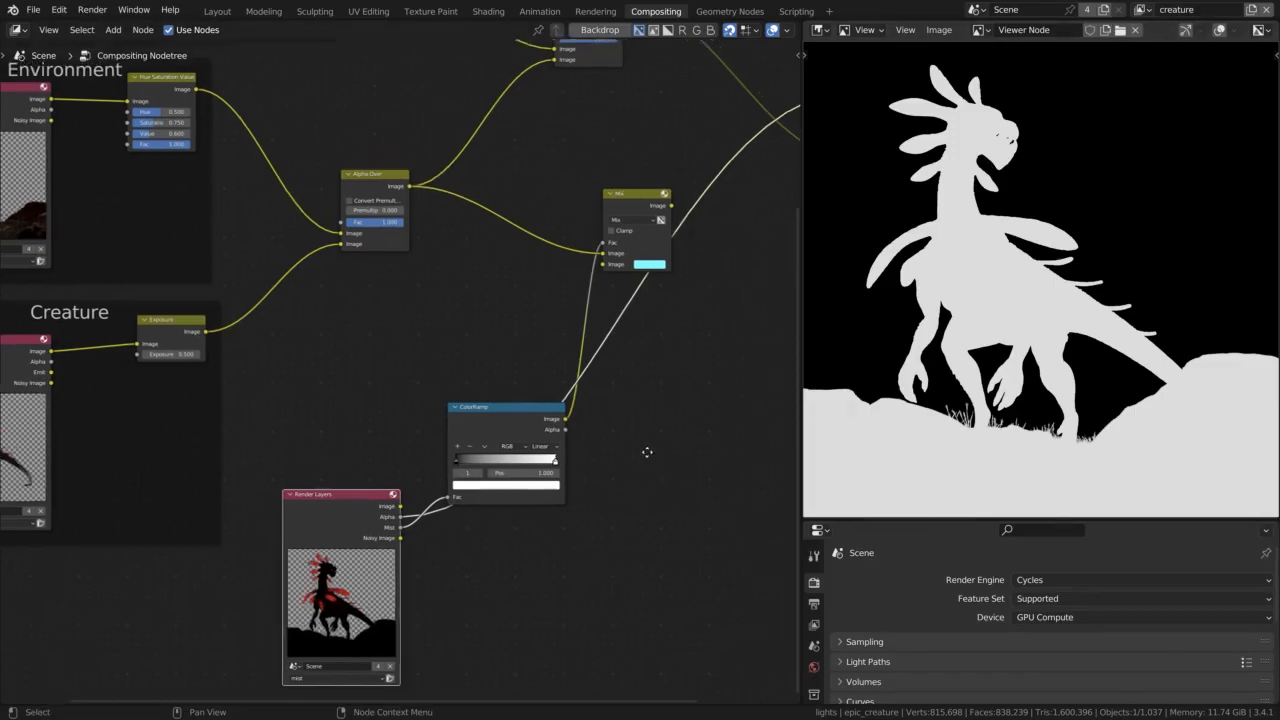
middle_drag(502, 406, 476, 446)
drag(476, 446, 447, 359)
ctrl+shift+click(446, 362)
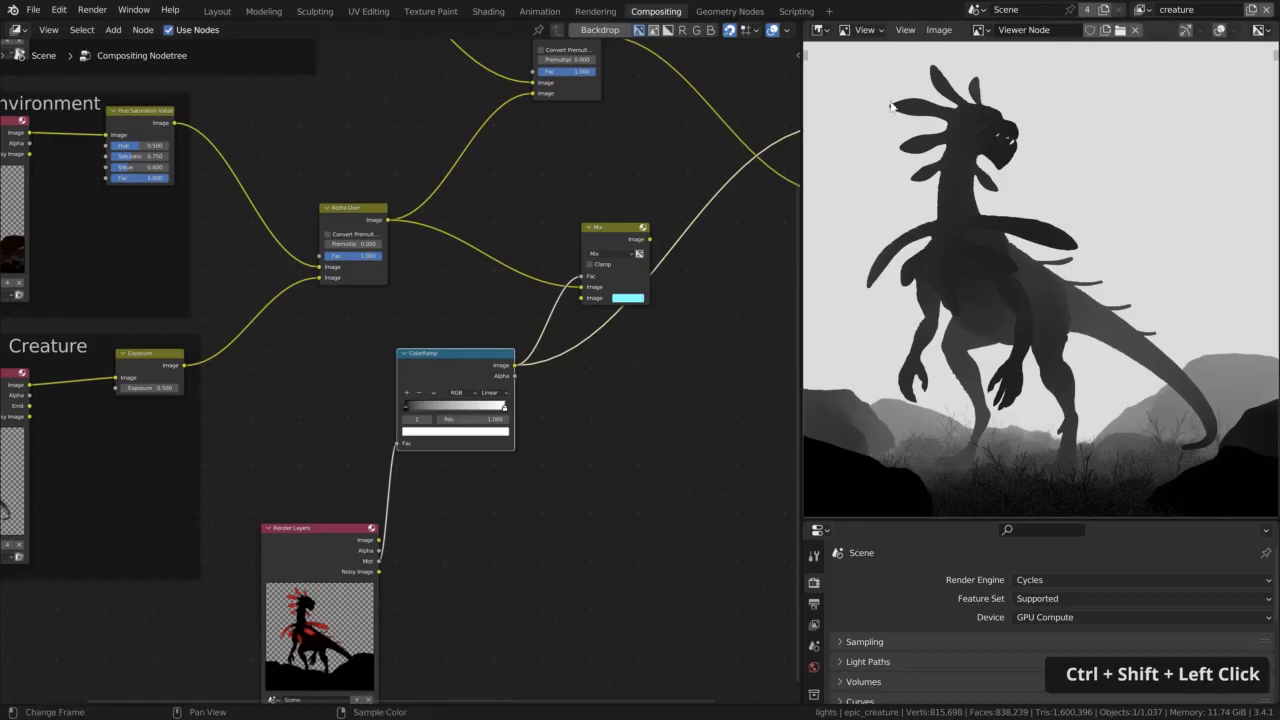
Duplicate the Mix node, place the copy below the original and preview the copy in the Viewer
drag(612, 228, 630, 179)
key(shift+d)
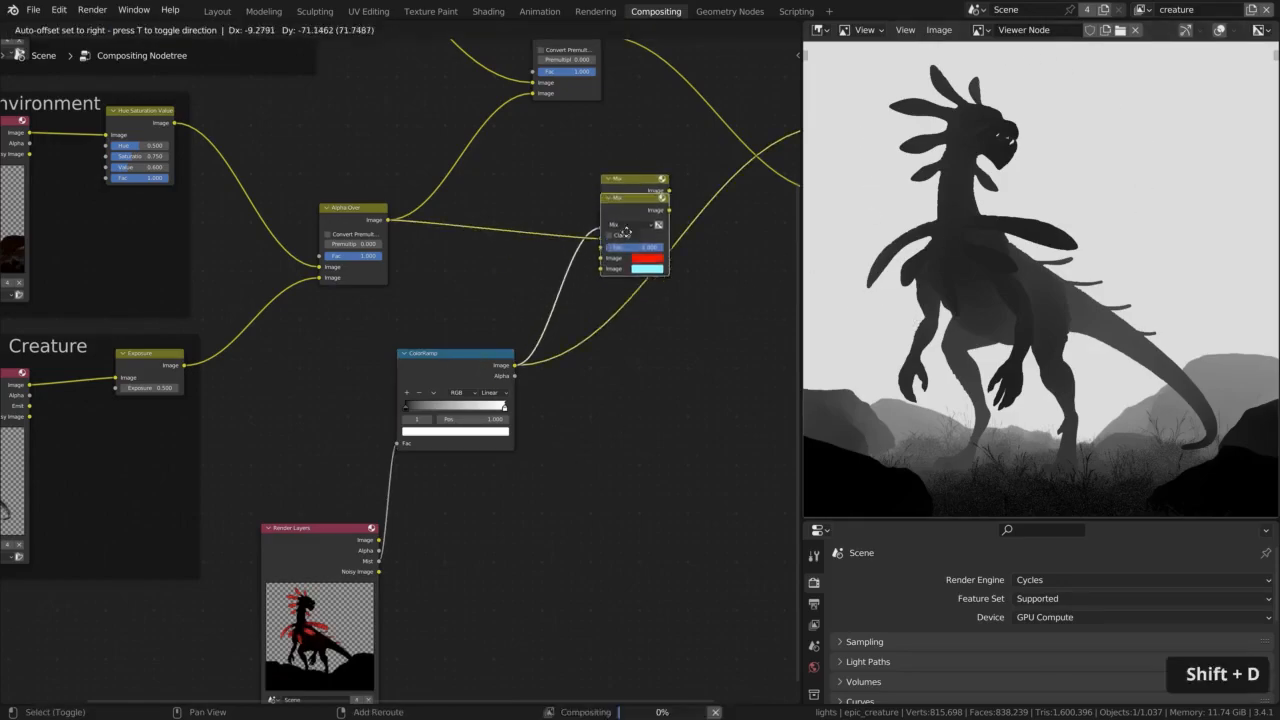
click(625, 303)
ctrl+shift+click(623, 303)
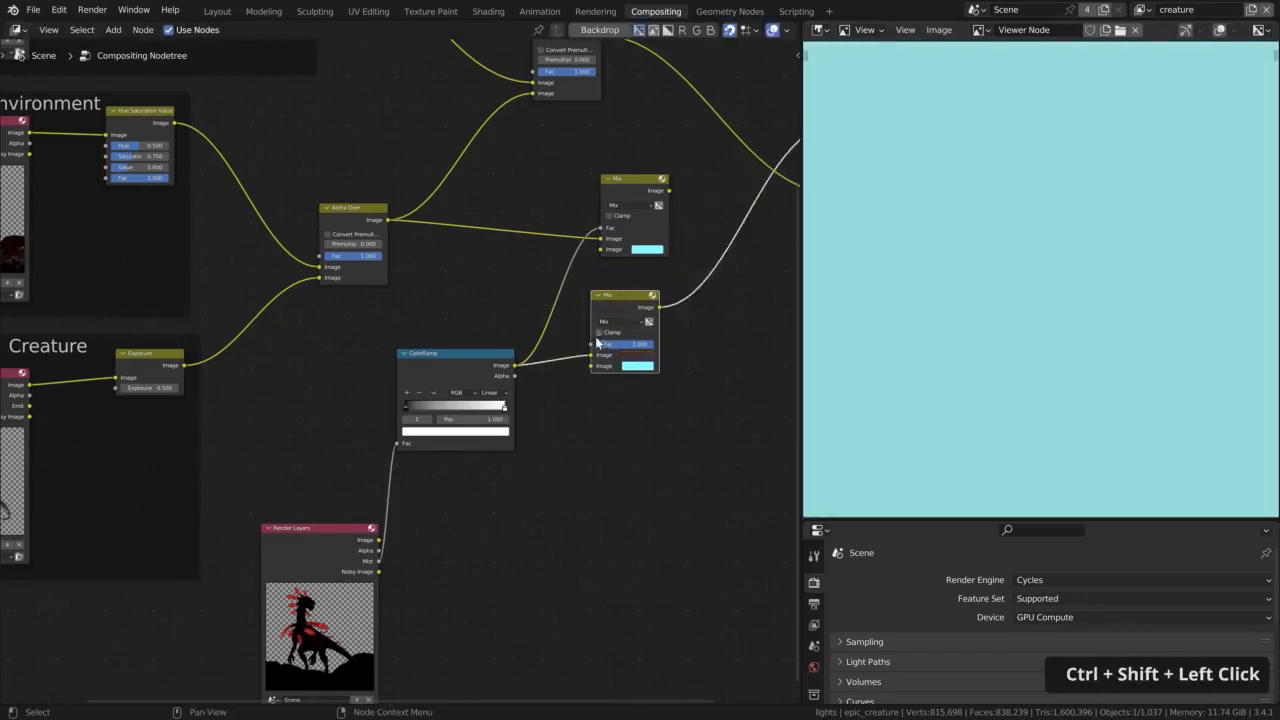
Drive the duplicate Mix's Fac with the mist layer's Alpha, use the ColorRamp as its second Image and set the first to black
drag(379, 550, 590, 371)
ctrl+shift+click(625, 298)
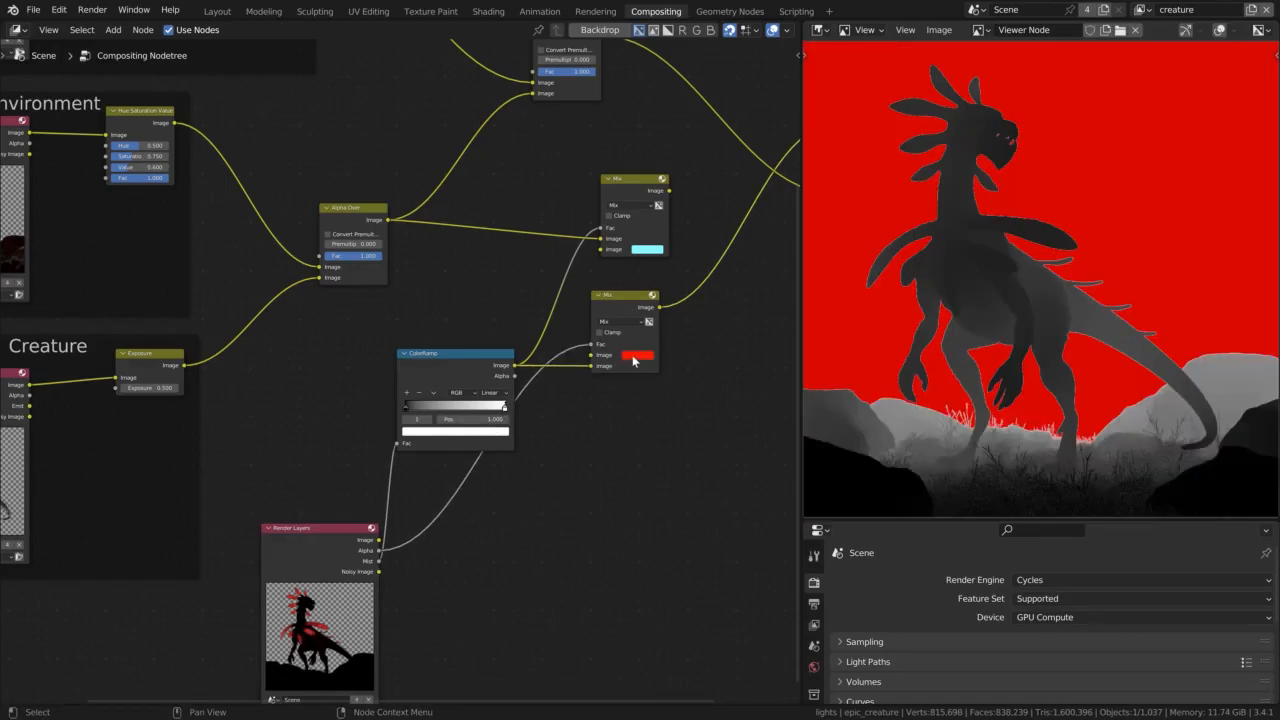
click(637, 355)
click(705, 286)
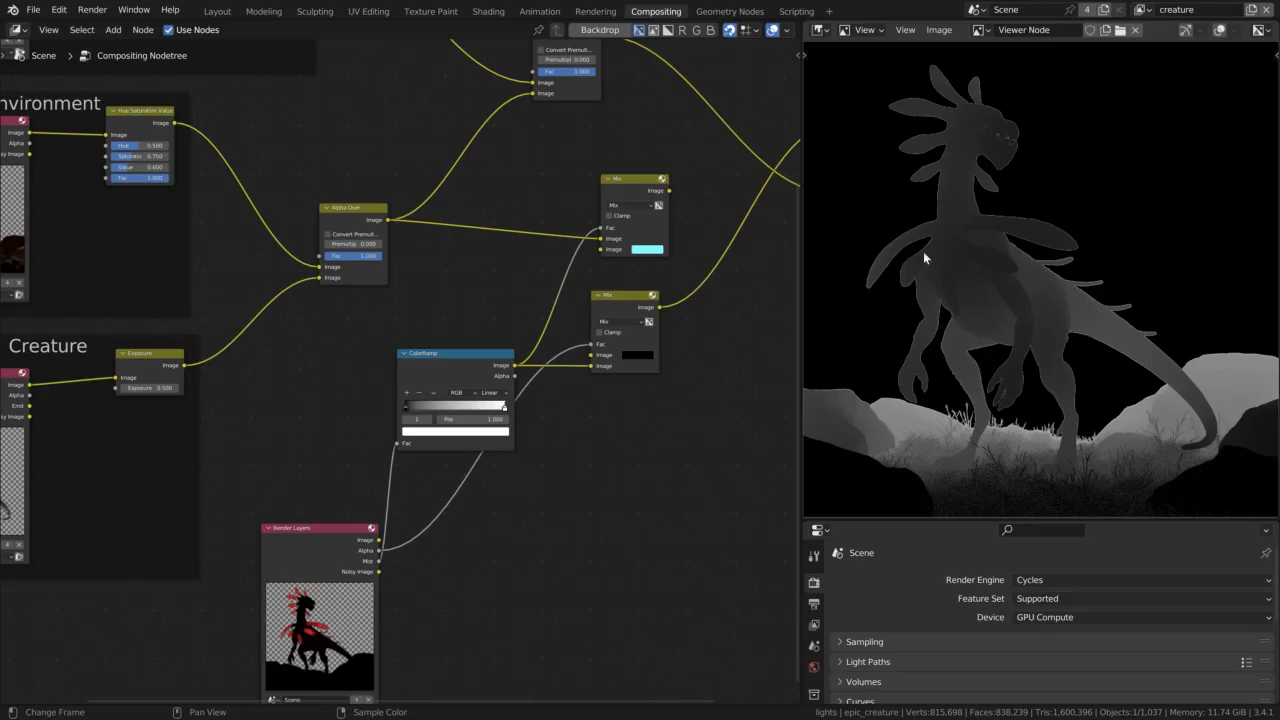
Feed the final Alpha Over output into the cyan Mix node's first Image input and link that Mix to the Viewer and Composite nodes
middle_drag(727, 266, 625, 448)
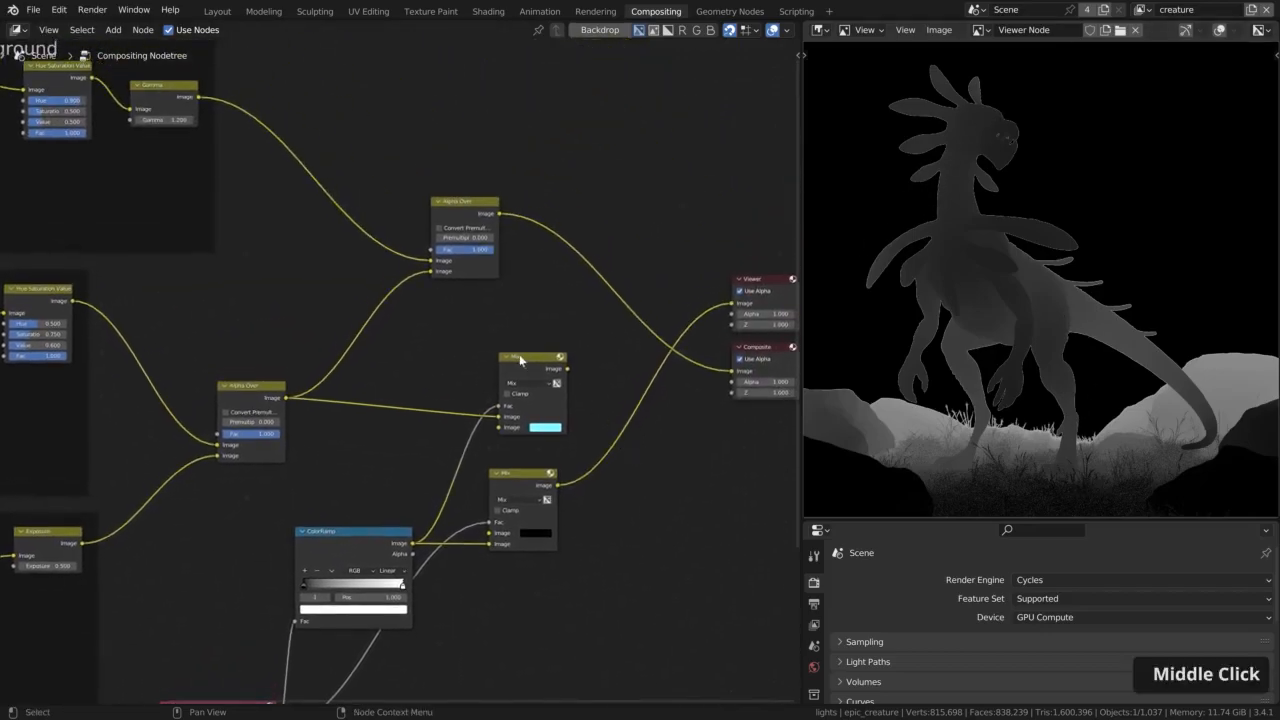
drag(521, 359, 552, 311)
drag(501, 215, 425, 386)
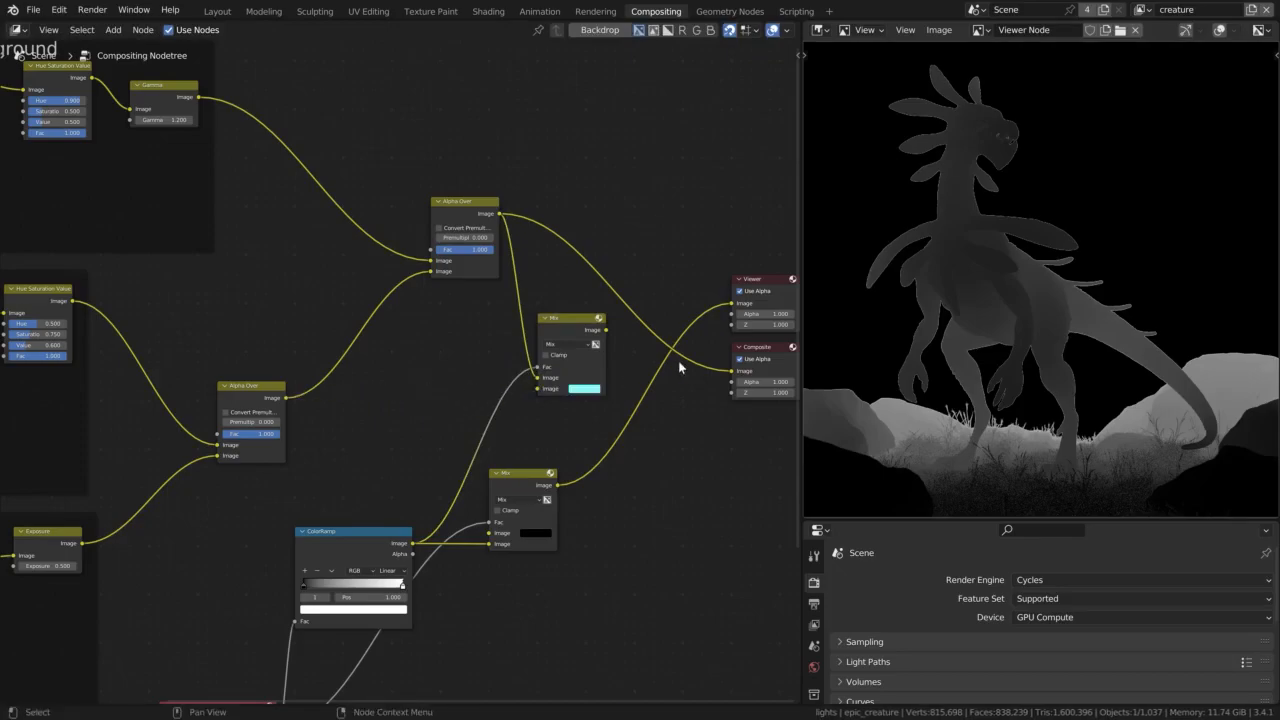
middle_drag(565, 335, 483, 337)
ctrl+shift+click(483, 336)
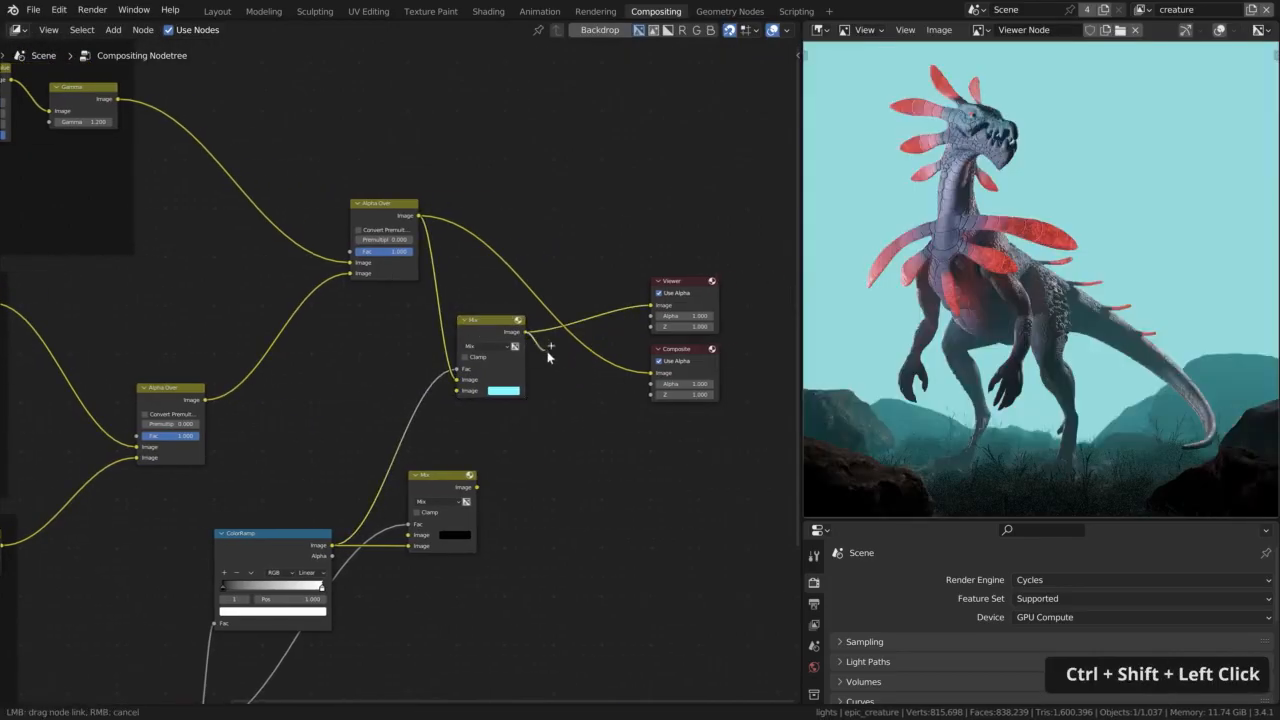
middle_drag(534, 464, 709, 462)
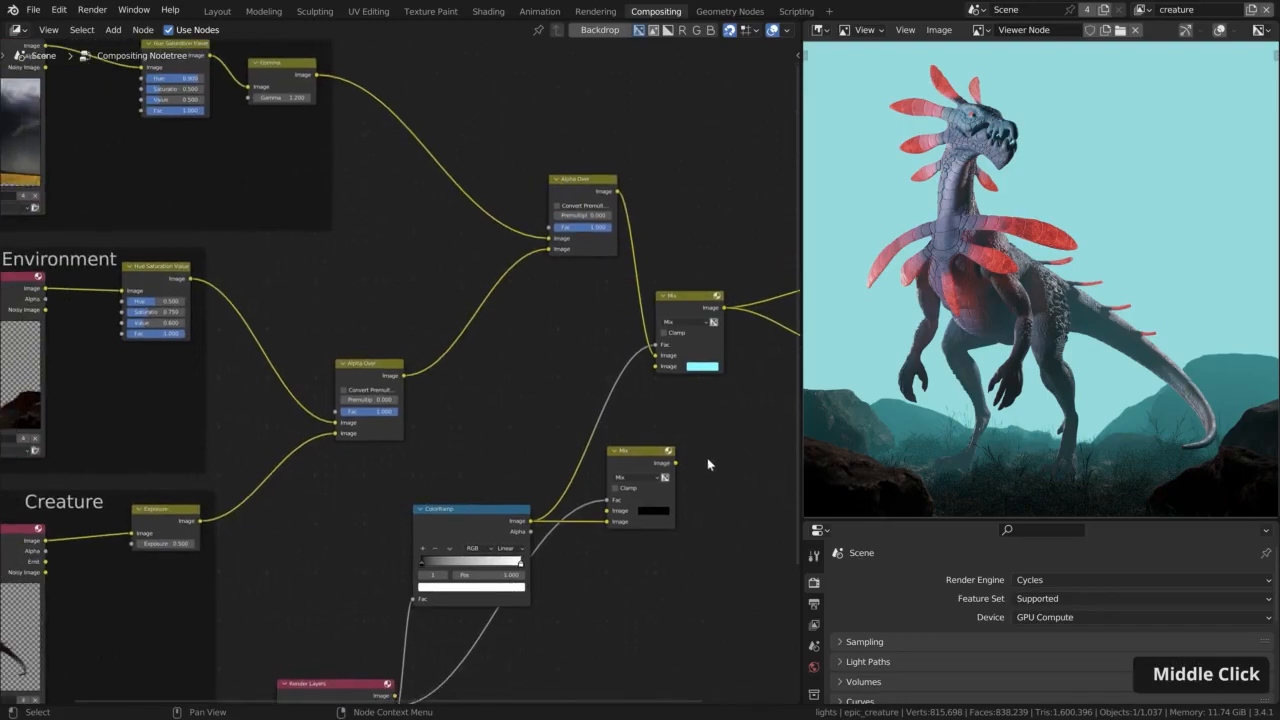
Move the ColorRamp nearer the black Mix node, link that Mix's output to the cyan Mix's Fac and shift the cyan Mix toward the outputs
drag(477, 516, 495, 496)
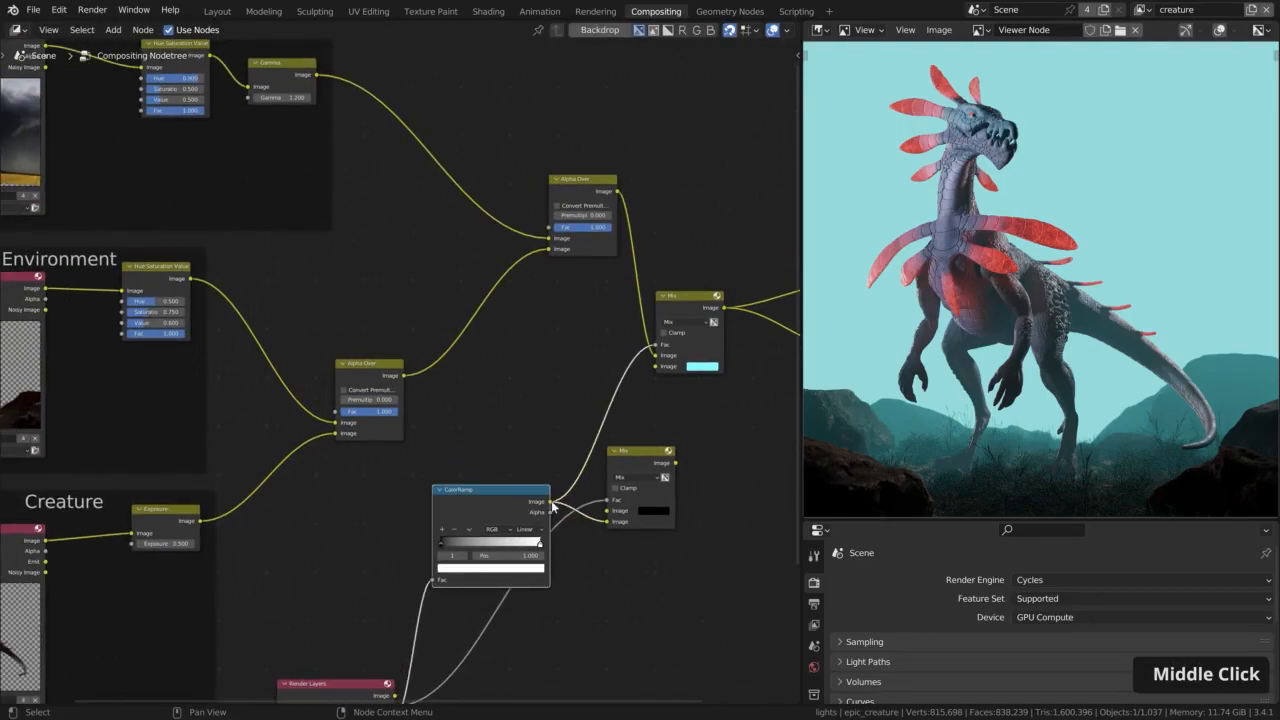
drag(676, 463, 654, 354)
middle_drag(676, 448, 500, 420)
drag(488, 300, 564, 279)
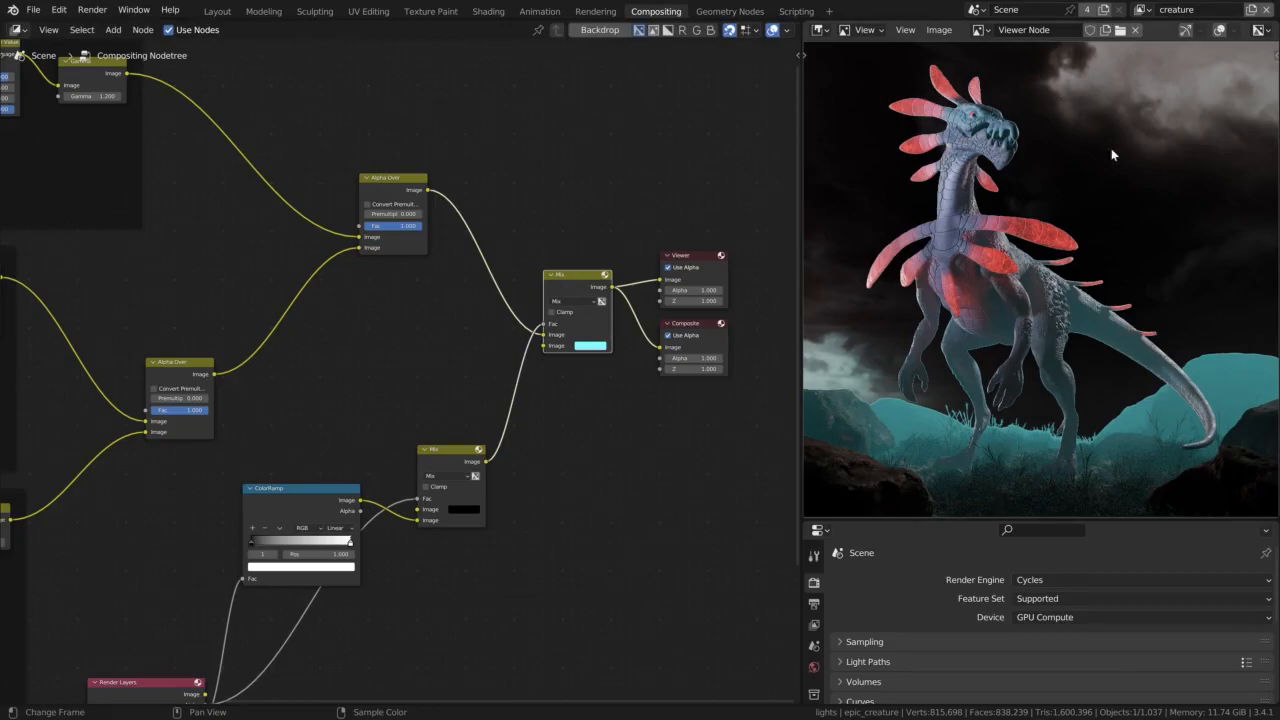
Set the final Mix node's second Image colour to a very dark red for the mist tint
click(591, 347)
click(658, 268)
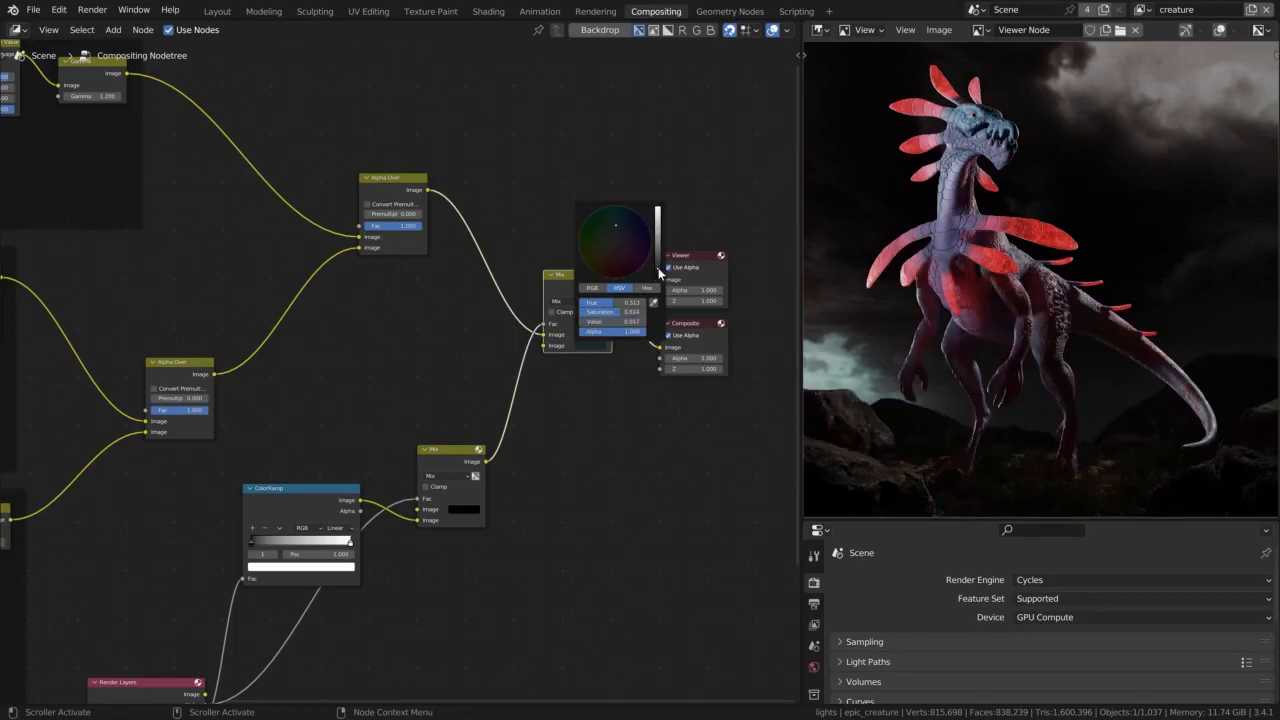
click(620, 271)
drag(620, 271, 628, 267)
scroll(956, 395, up, 5)
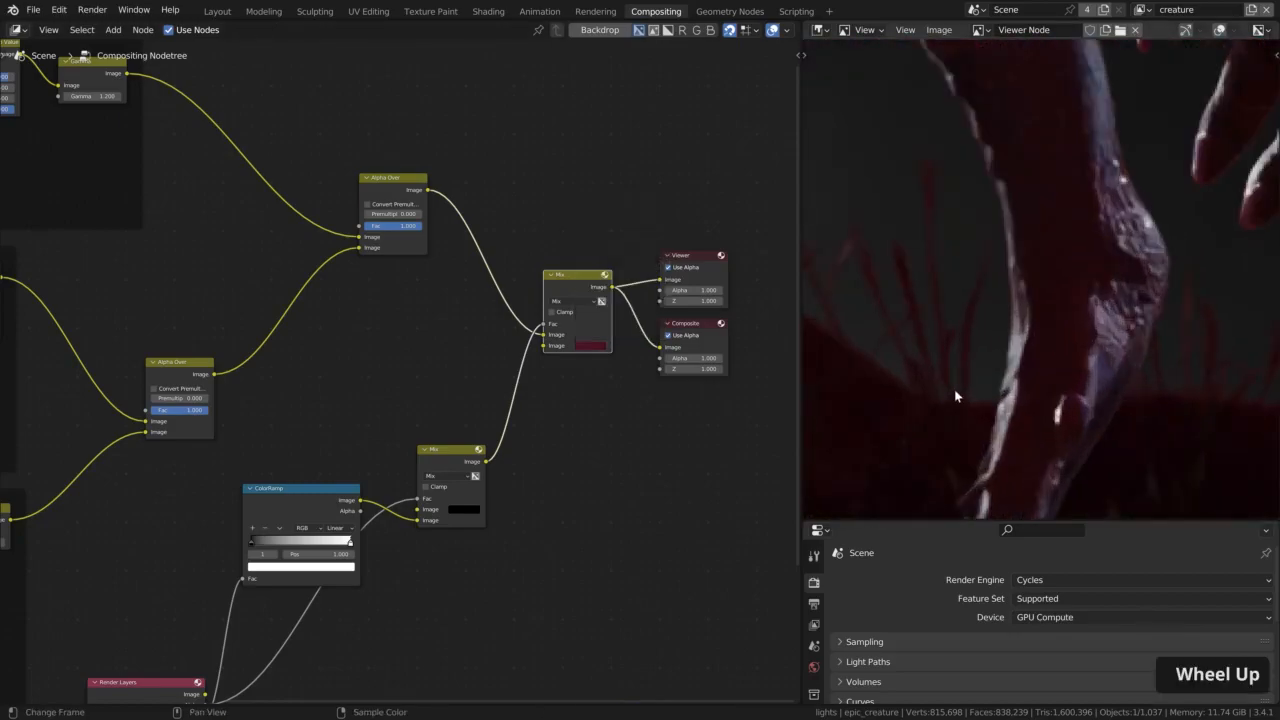
click(590, 346)
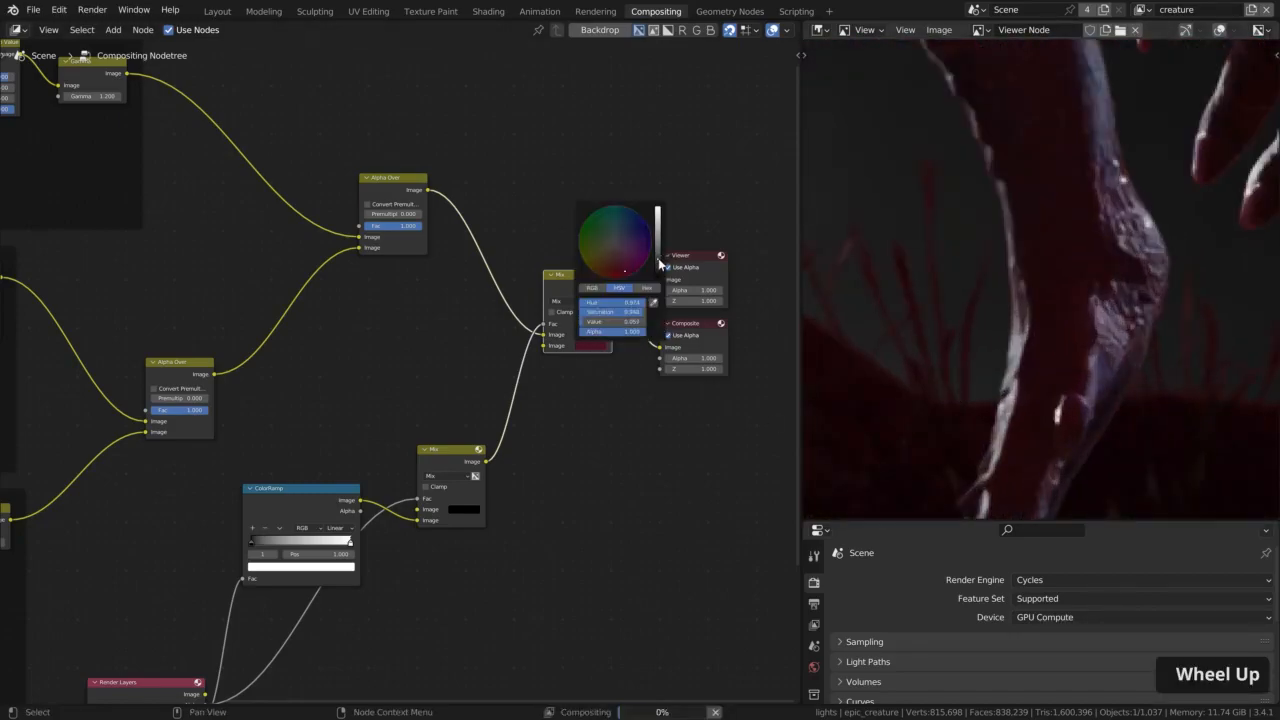
drag(658, 258, 658, 266)
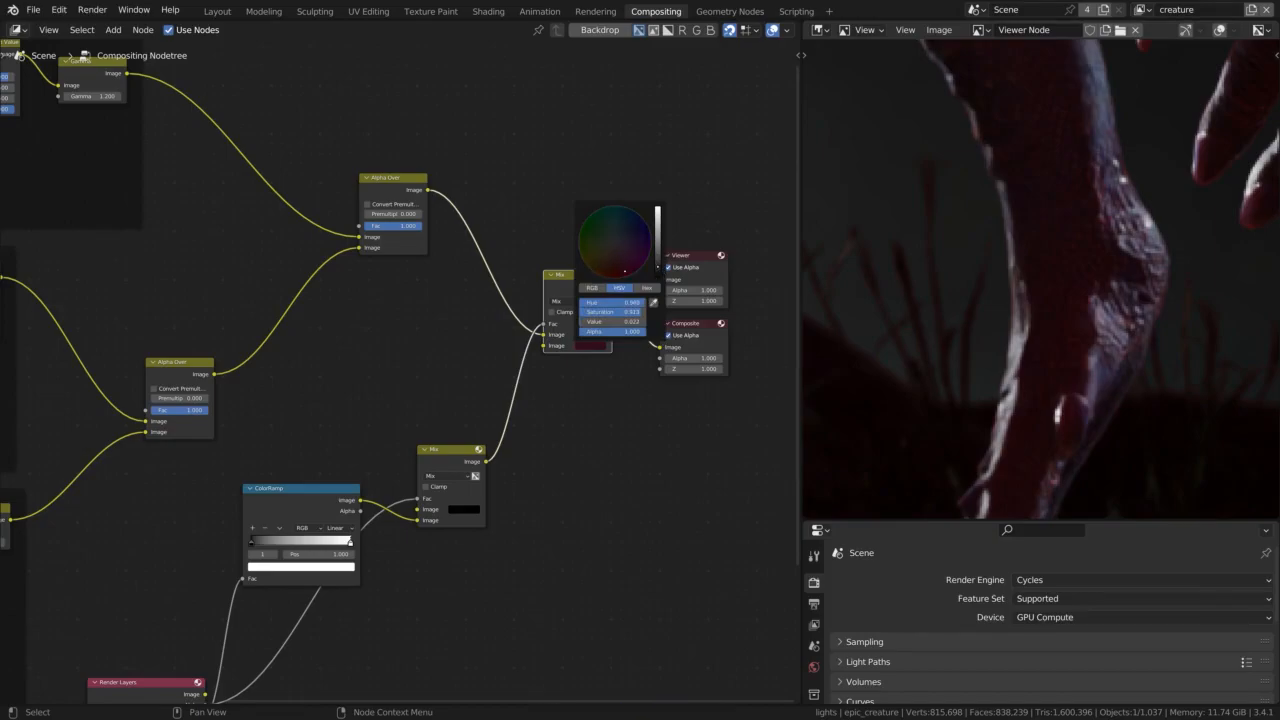
Compare the render with the final Mix node muted and unmuted around the creature's legs, ground and head
scroll(993, 298, down, 3)
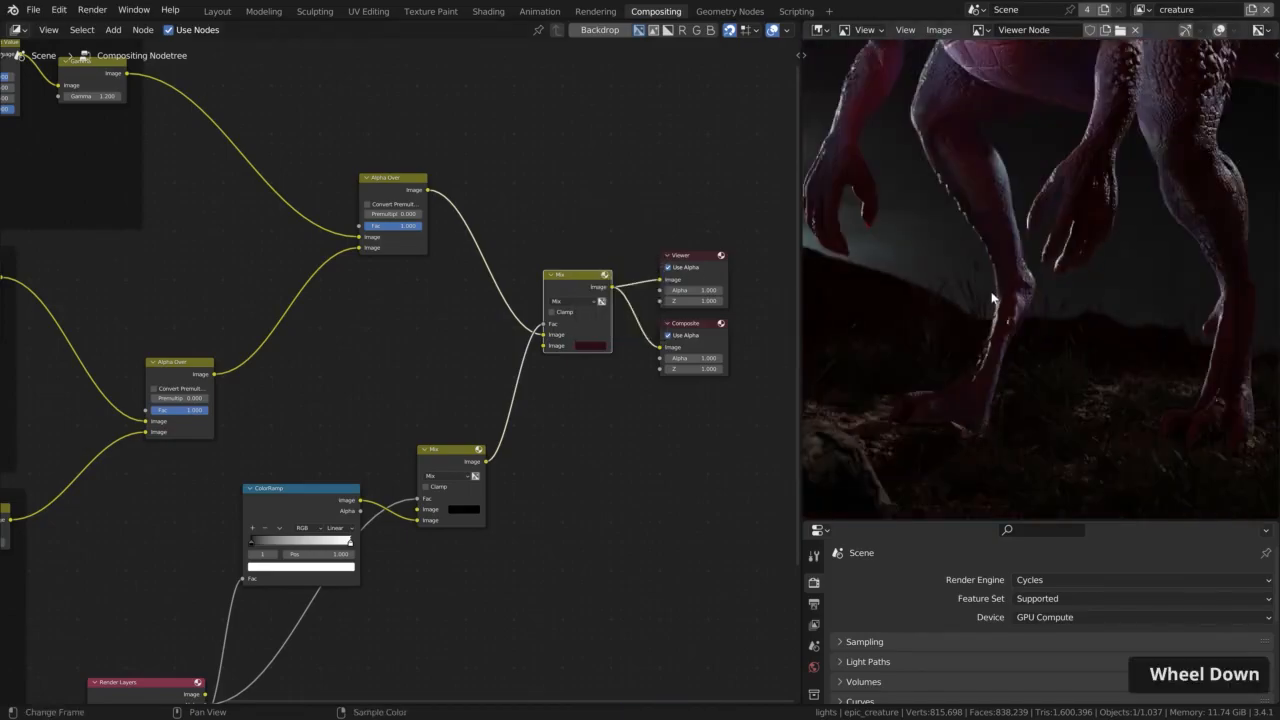
middle_drag(993, 298, 1065, 300)
scroll(1062, 315, up, 2)
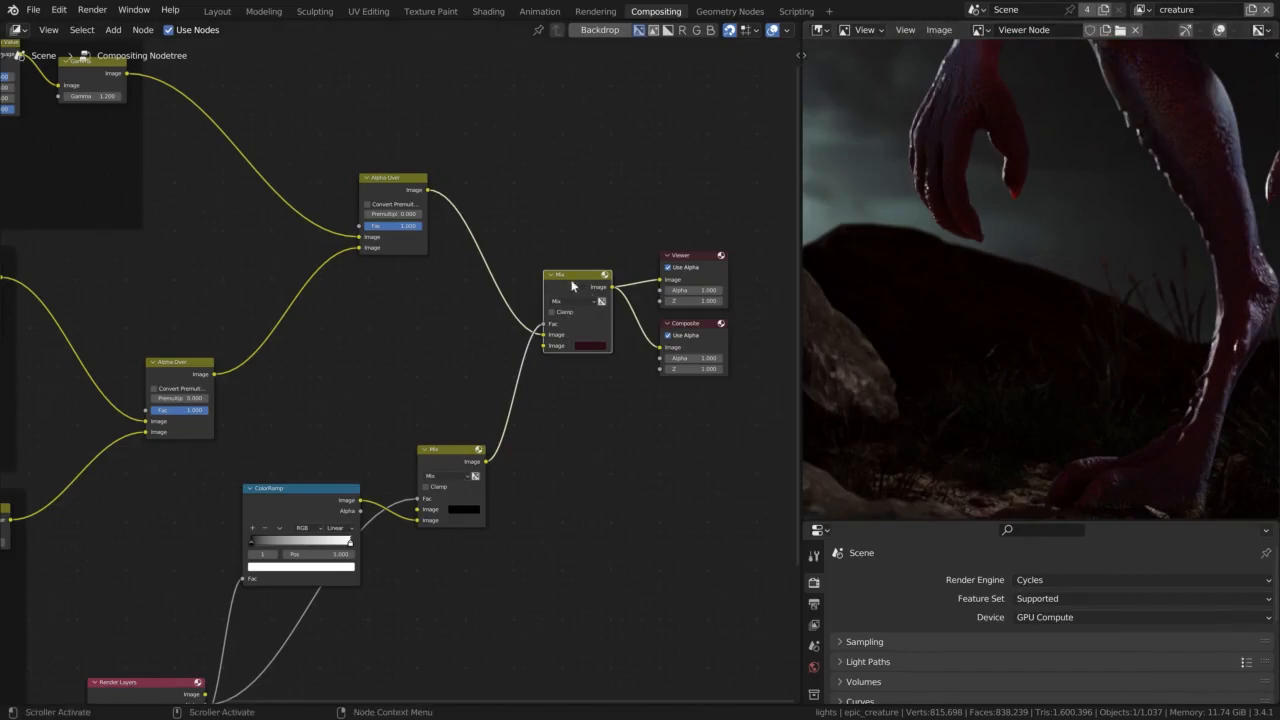
key(m)
middle_drag(1132, 310, 1016, 349)
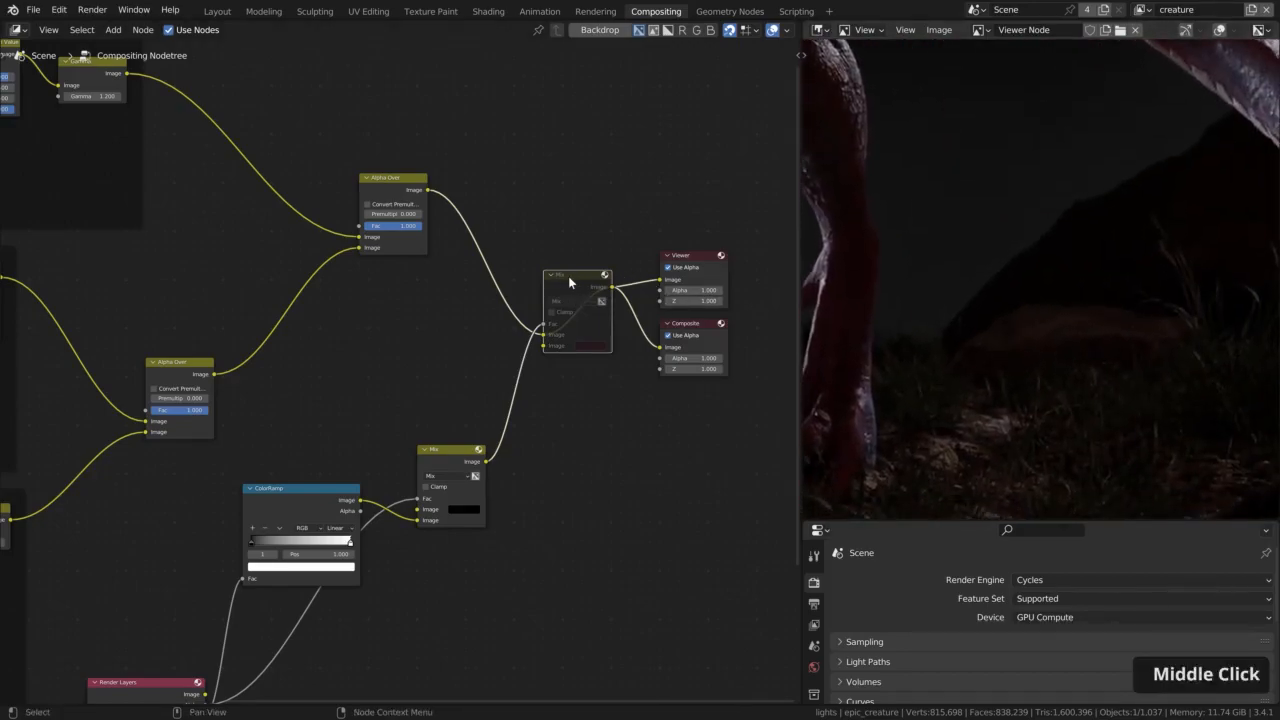
key(m)
key(m)
key(m)
key(m)
scroll(948, 285, down, 2)
scroll(920, 270, up, 5)
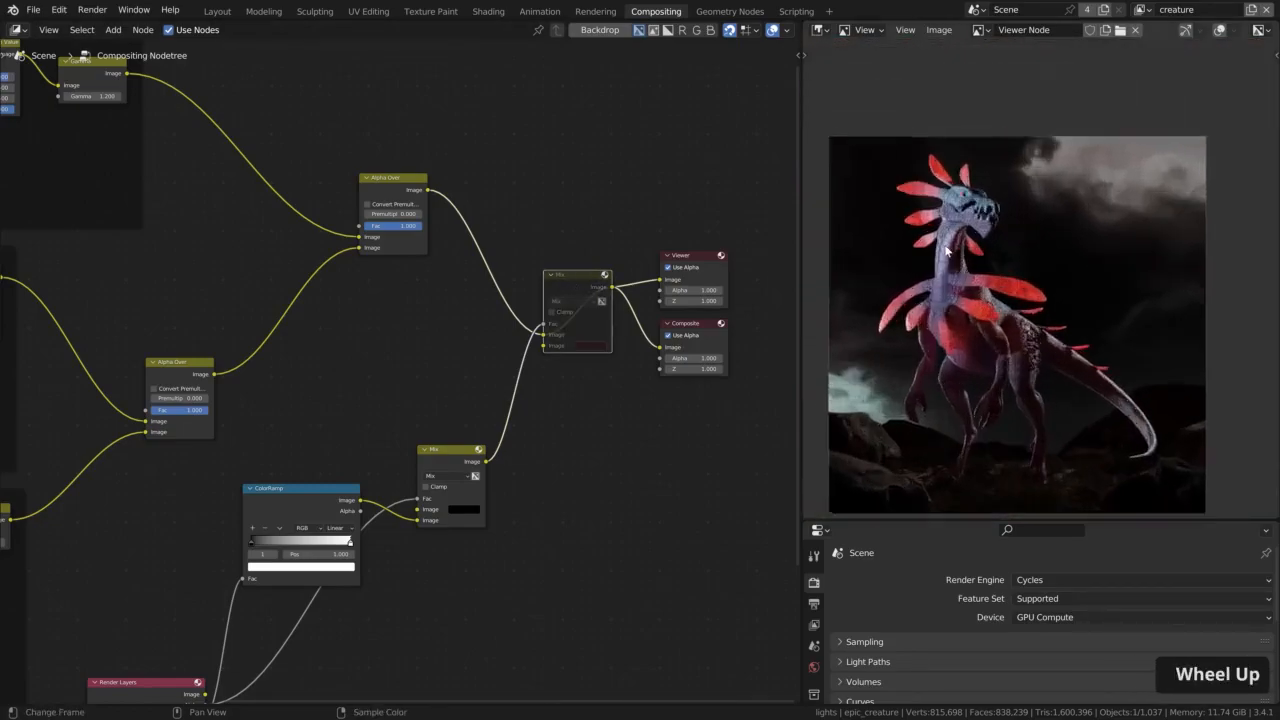
key(m)
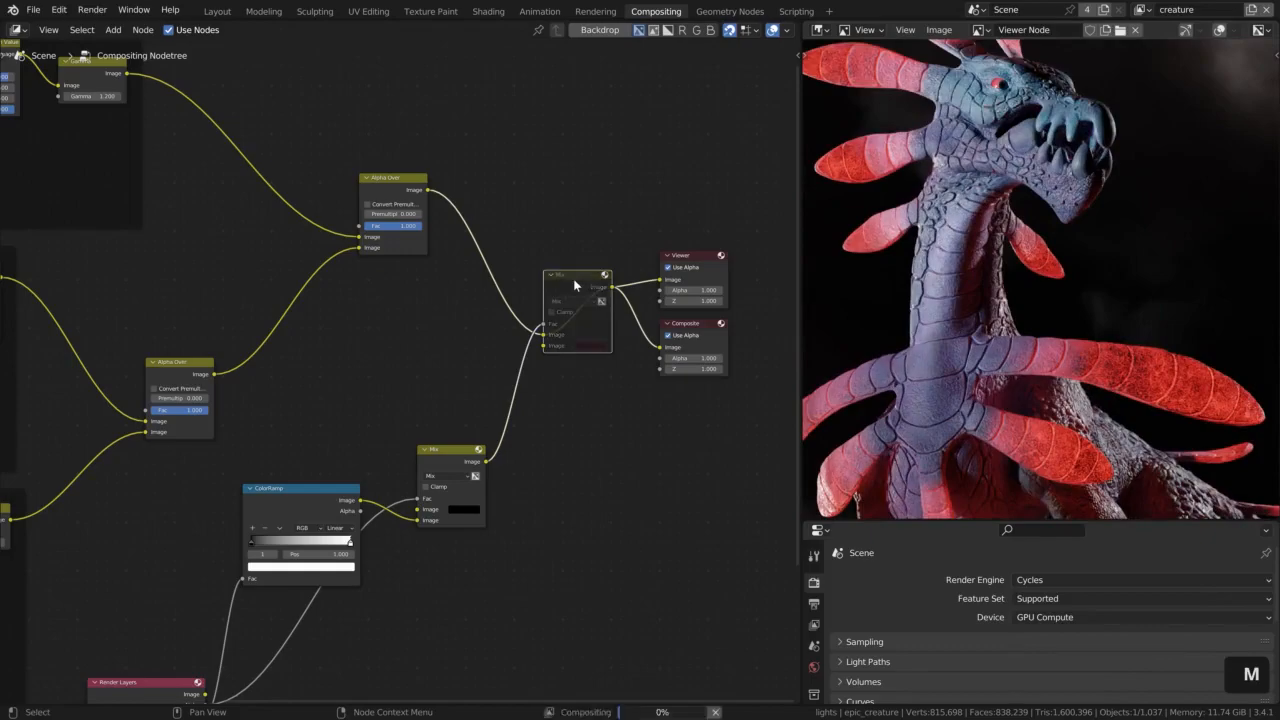
middle_click(574, 285)
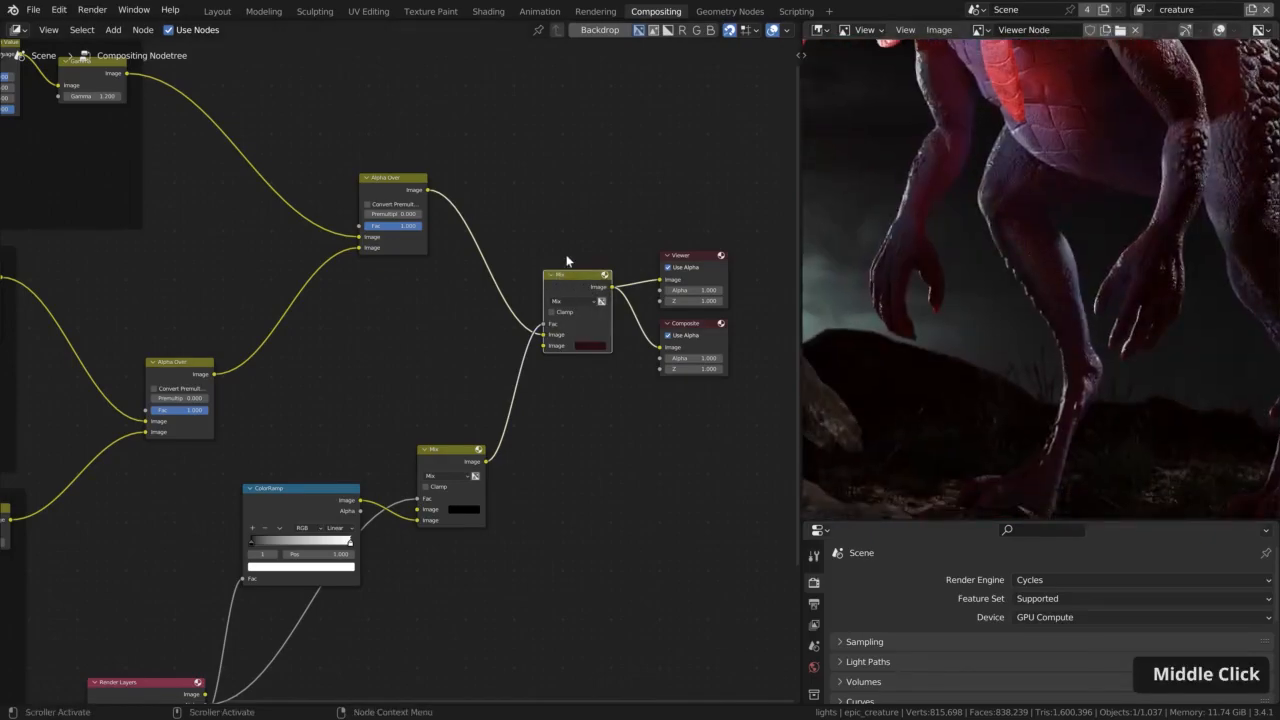
key(m)
key(m)
scroll(993, 386, down, 4)
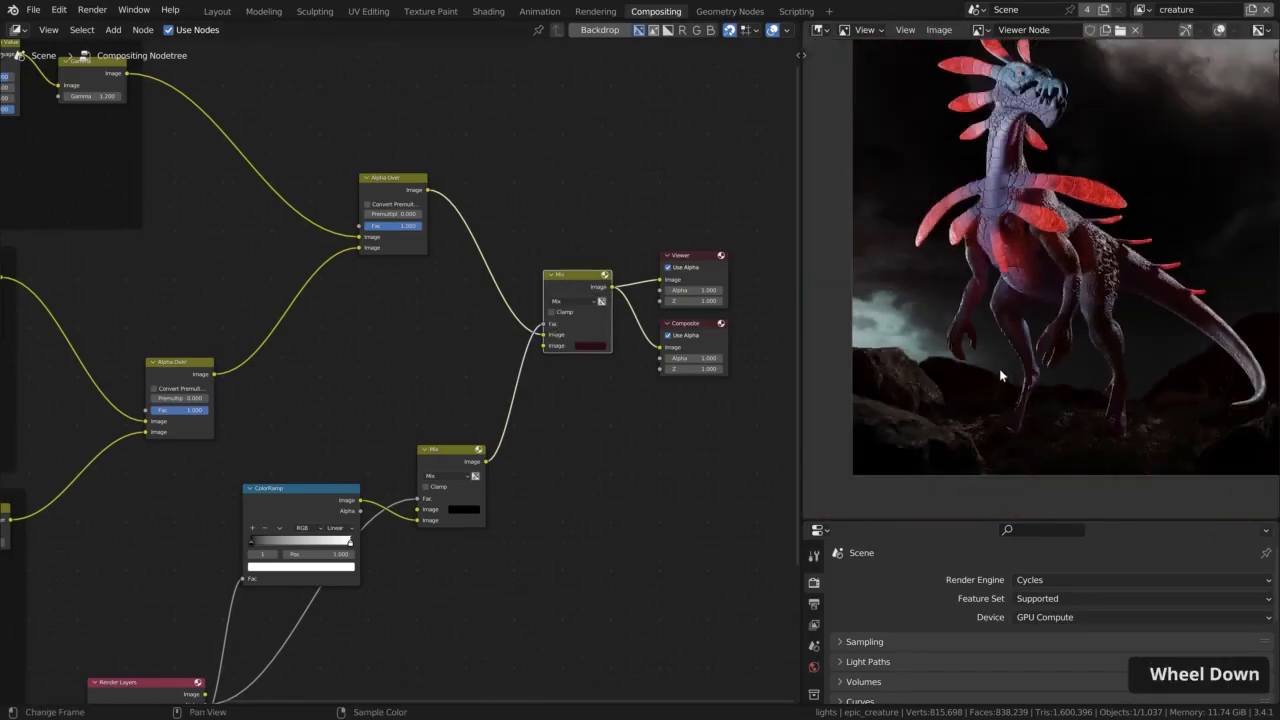
middle_drag(1064, 274, 1043, 286)
Move the mist nodes and the final Mix node down, below the Alpha Over nodes
drag(405, 323, 646, 528)
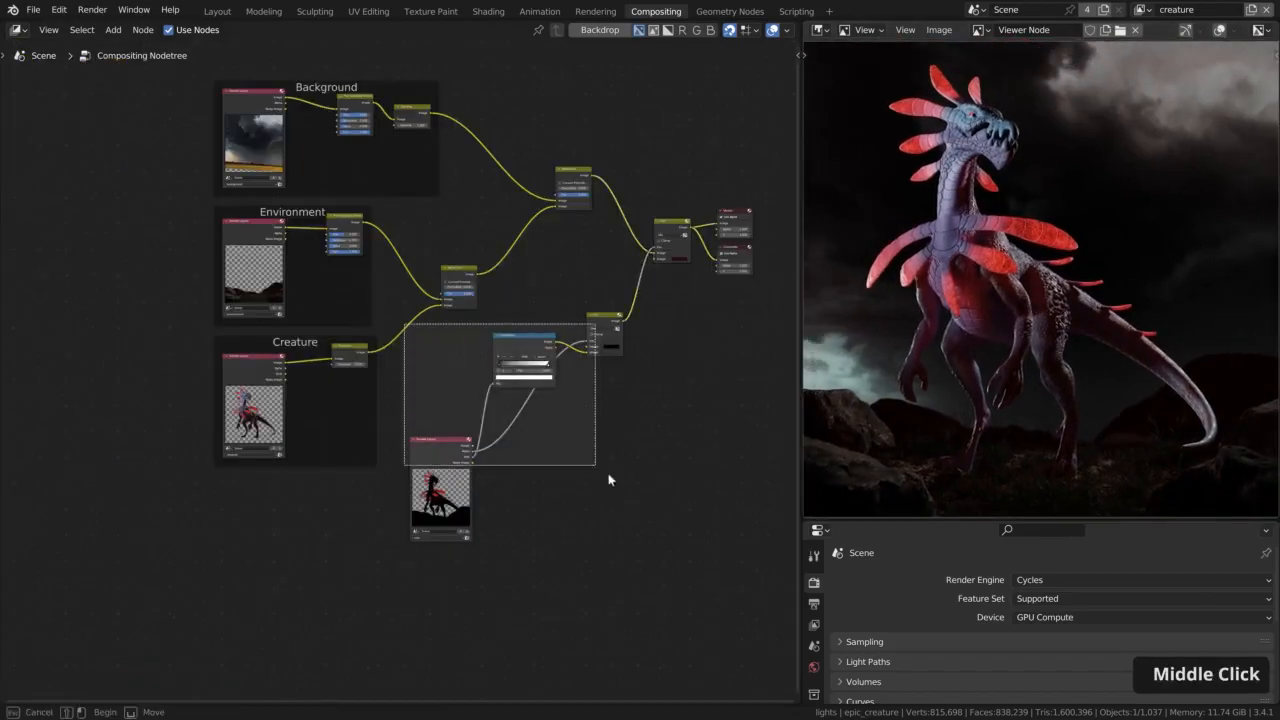
key(g)
click(647, 423)
drag(674, 229, 675, 349)
Join all the mist nodes in a new frame and label it Mist
drag(429, 349, 720, 609)
key(ctrl+j)
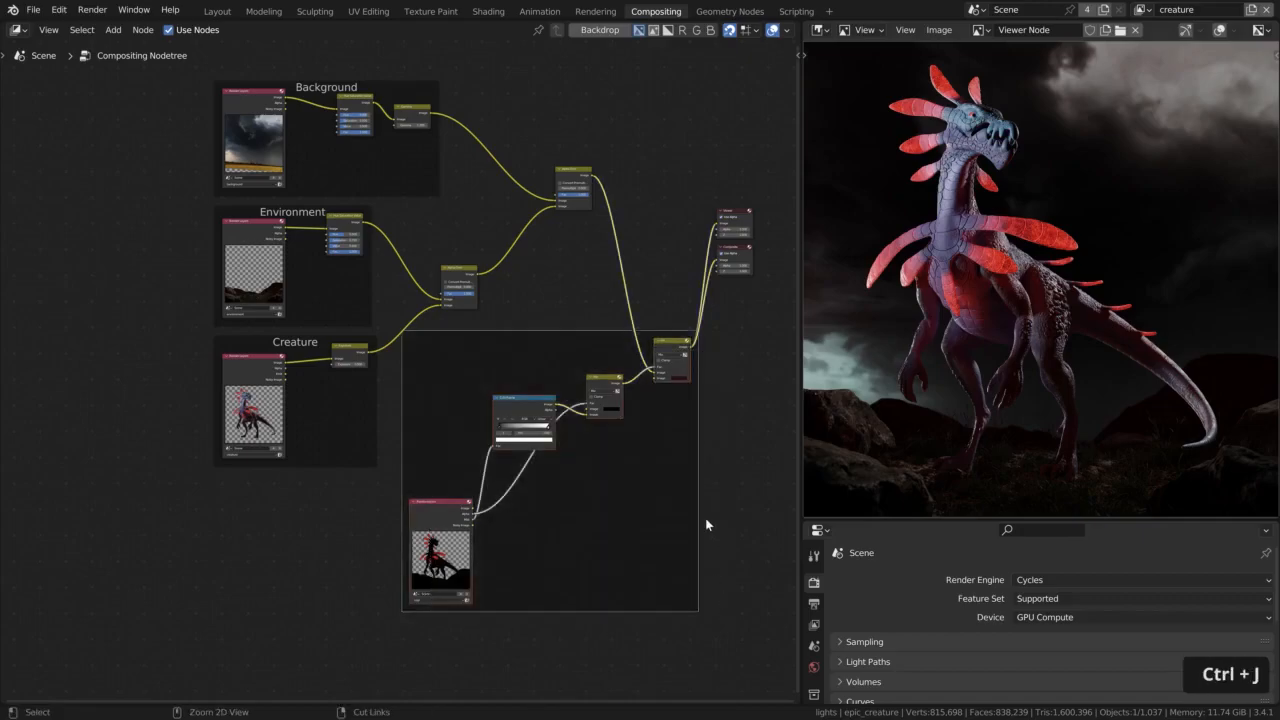
key(F2)
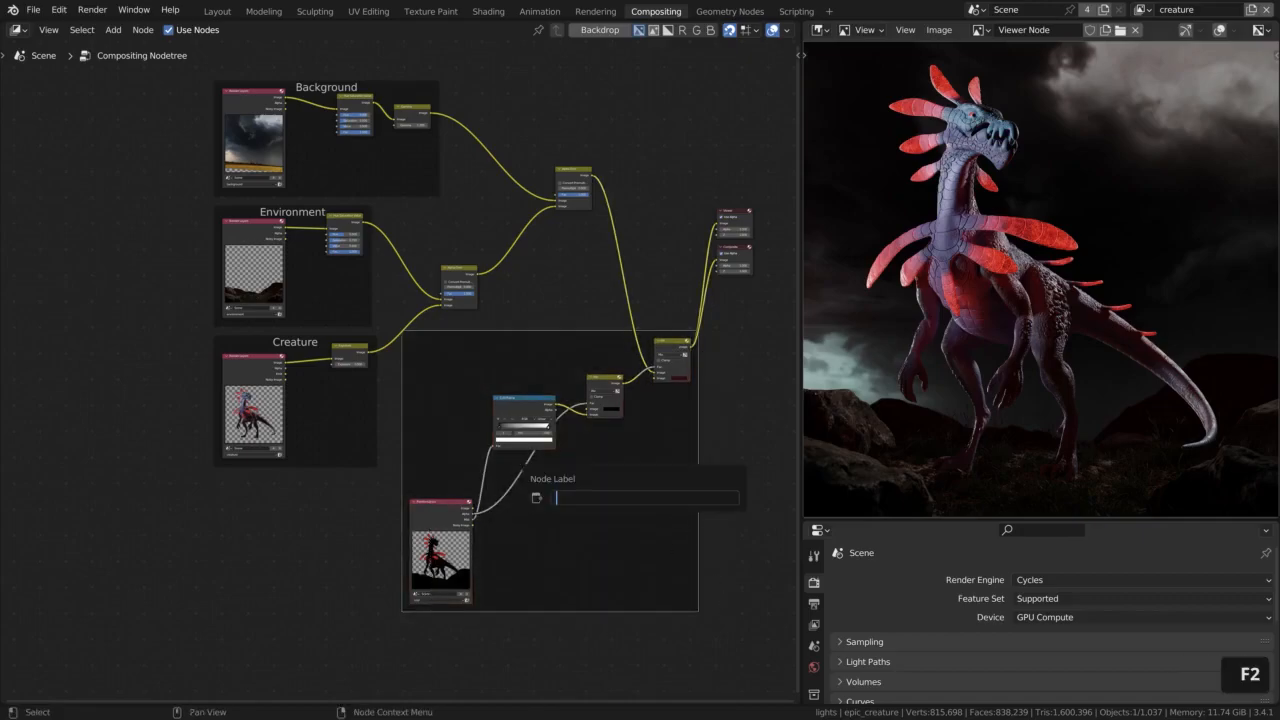
text(Mist)
key(Return)
Set the Mist frame's label size to 40
key(n)
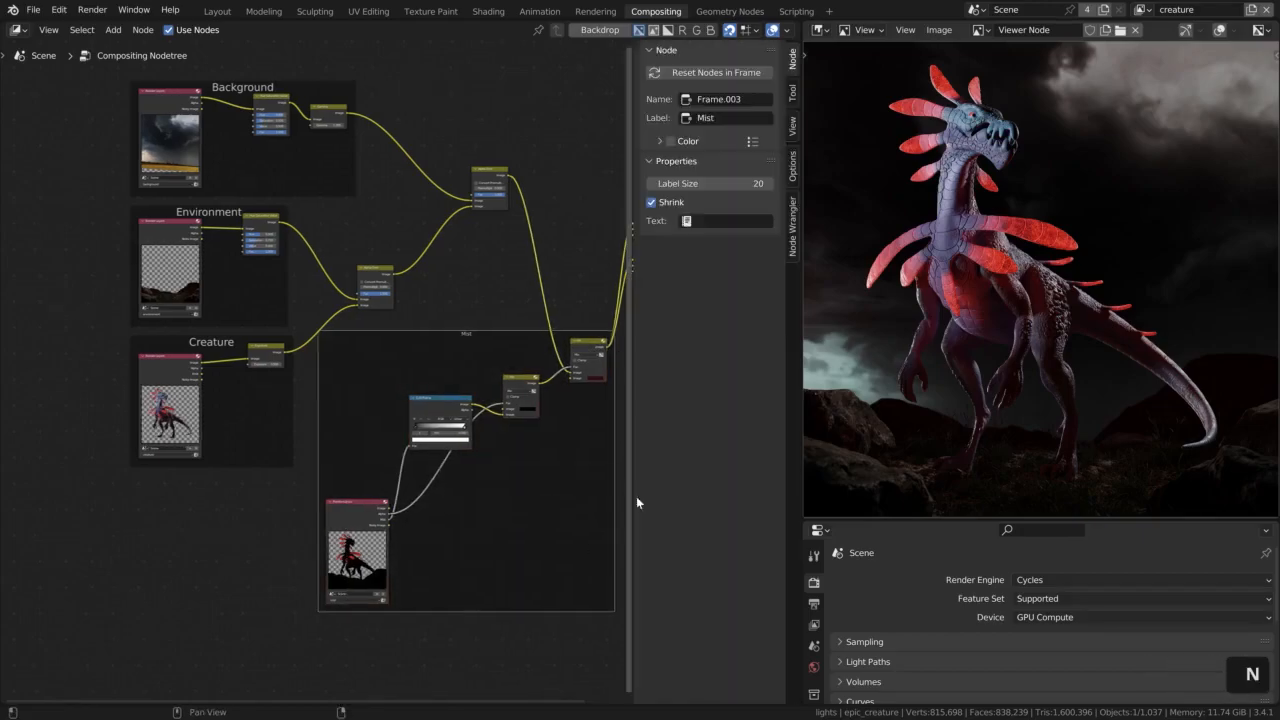
click(705, 183)
text(40)
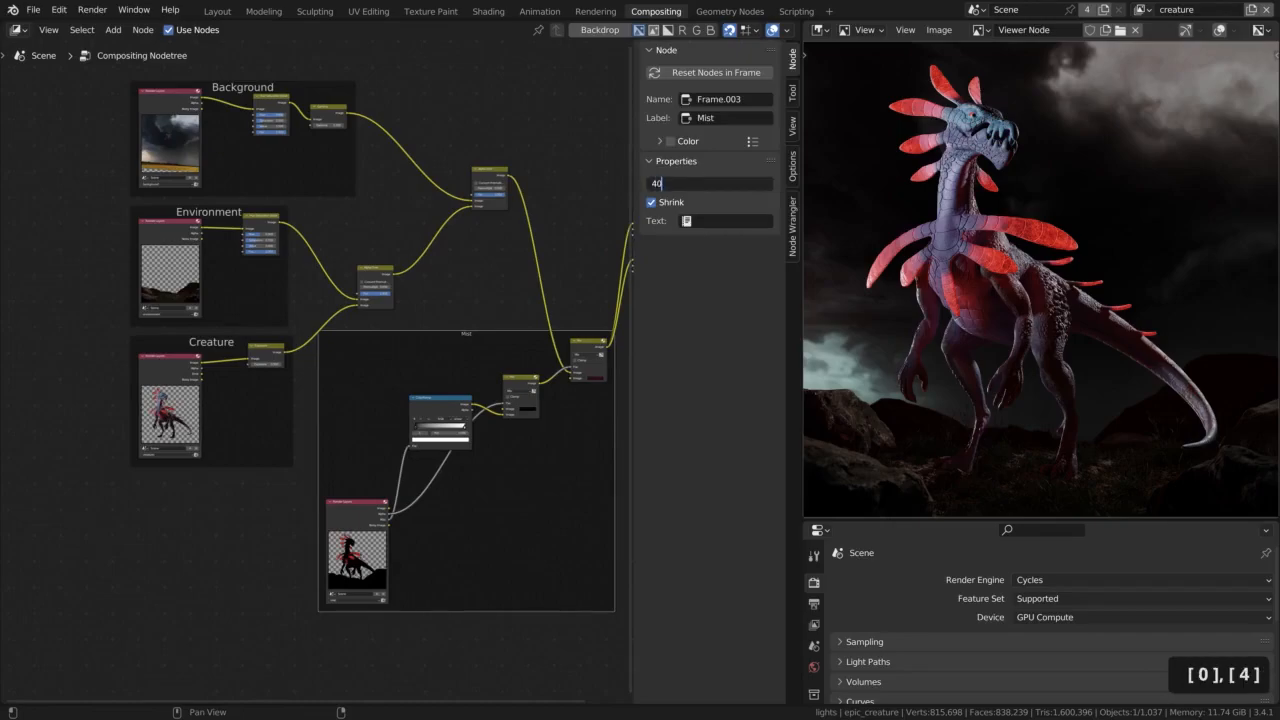
key(Return)
key(n)
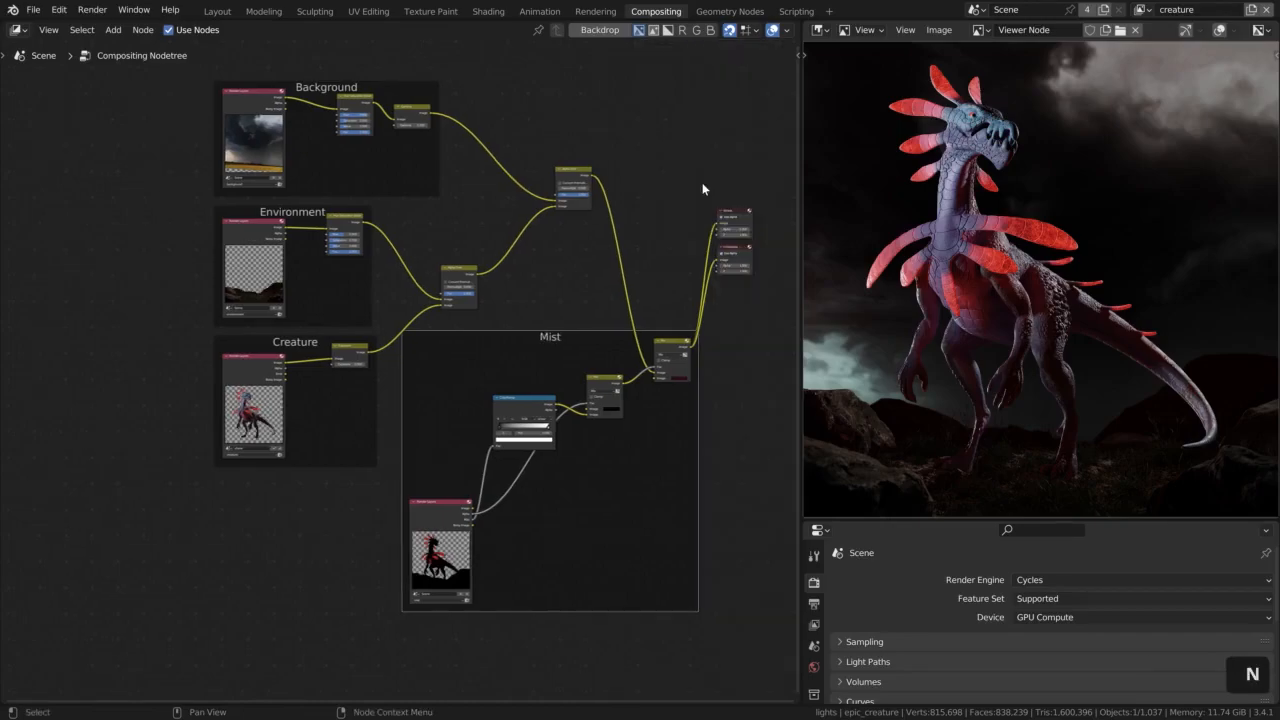
Arrange the ColorRamp and both Mix nodes more compactly beside the Render Layers node inside the Mist frame
scroll(623, 437, up, 2)
drag(507, 405, 513, 546)
drag(601, 383, 591, 486)
drag(668, 338, 648, 460)
Move the Mist frame above the Alpha Over nodes and realign the Viewer and Composite nodes with its output
click(535, 440)
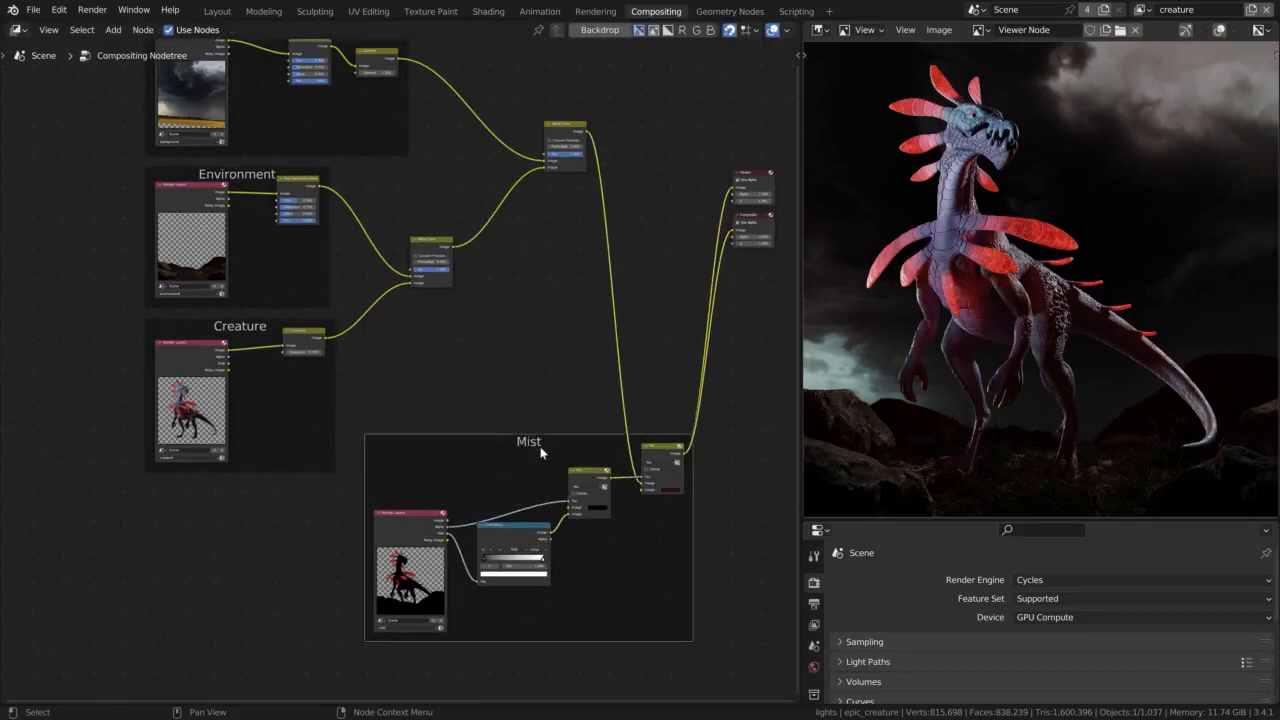
key(g)
click(576, 143)
middle_drag(574, 165, 396, 234)
drag(440, 406, 580, 538)
key(g)
click(674, 269)
Save the Blender file with the finished compositing node tree
middle_drag(249, 561, 349, 569)
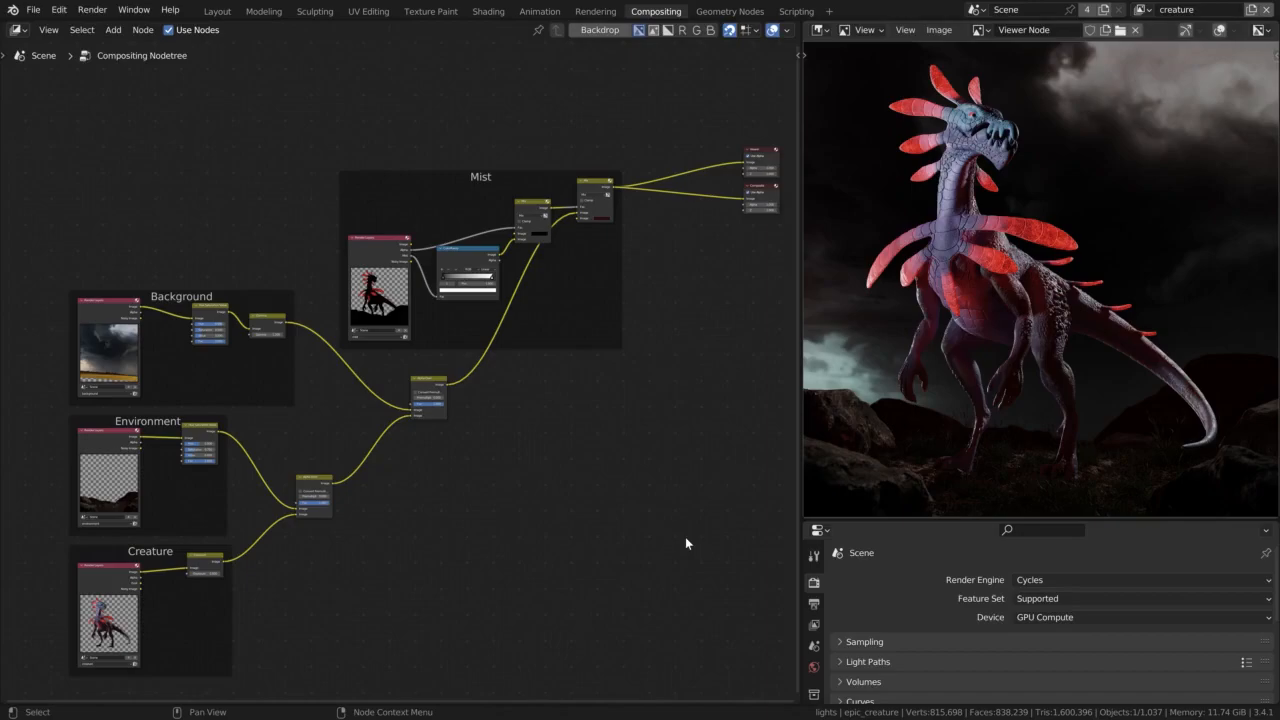
key(ctrl)
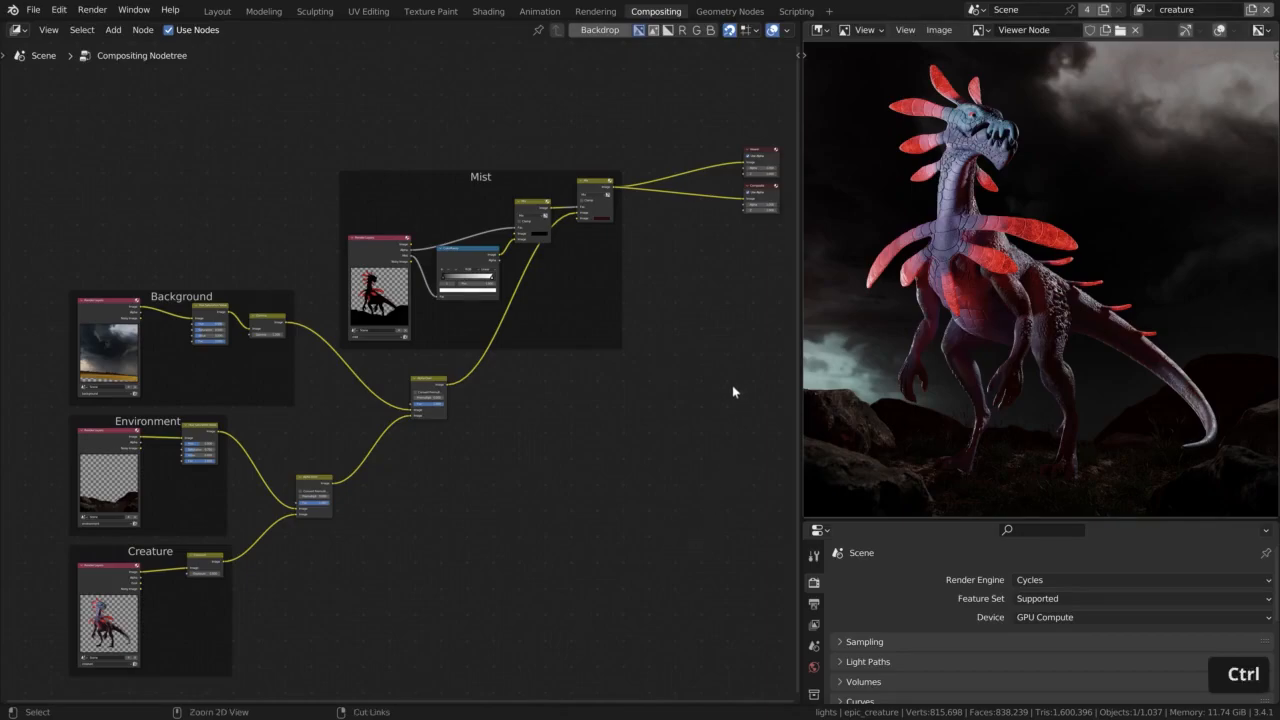
key(ctrl+s)
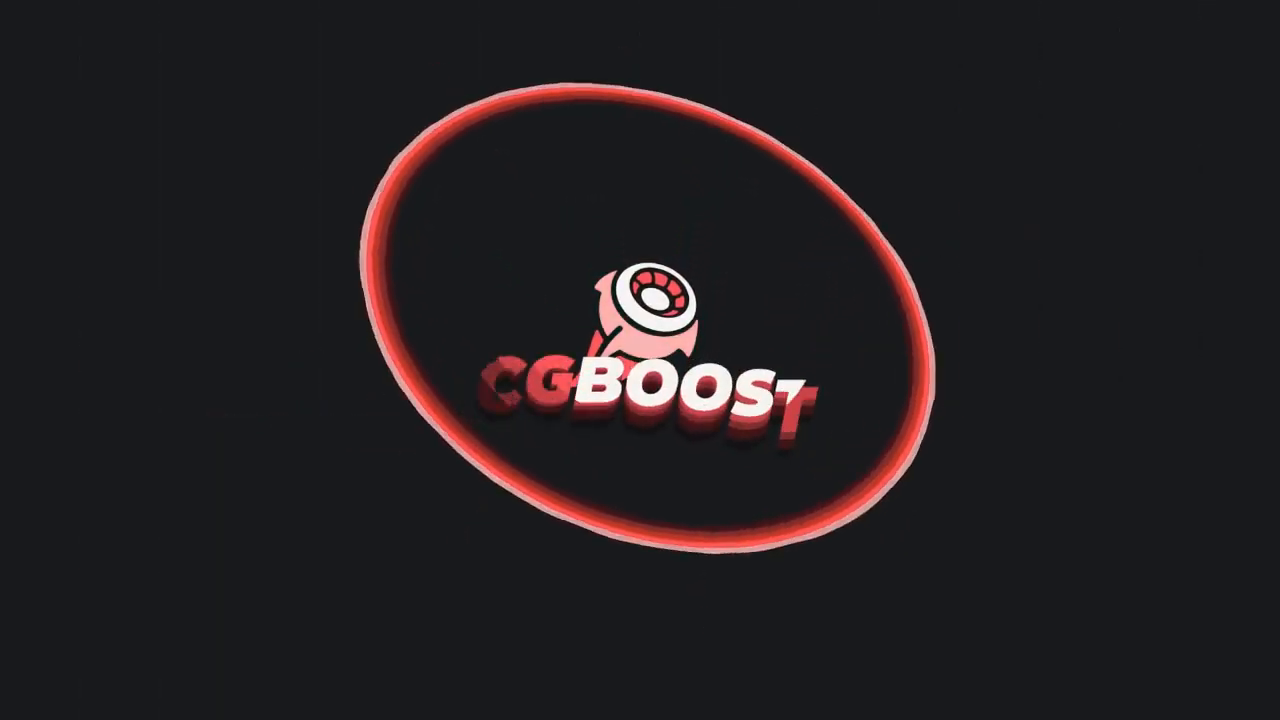